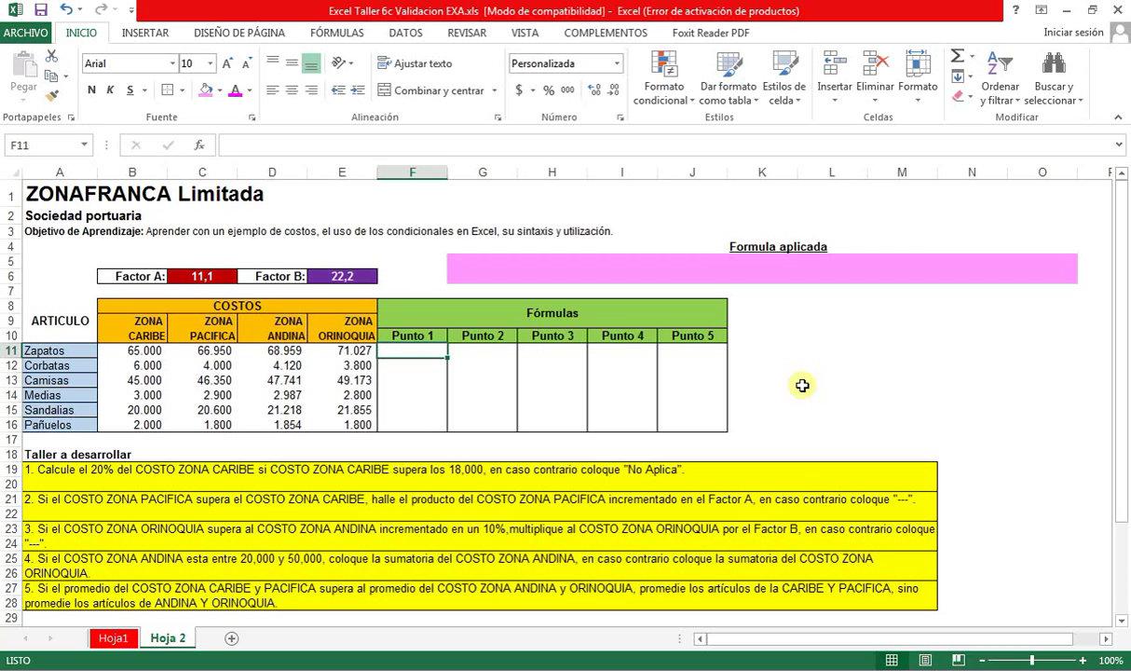
Enter the formula =SI(B11>18000;B11*20%;"No Aplica") in F11, the first Punto 1 cell
{"action": "type", "text": "=SI("}
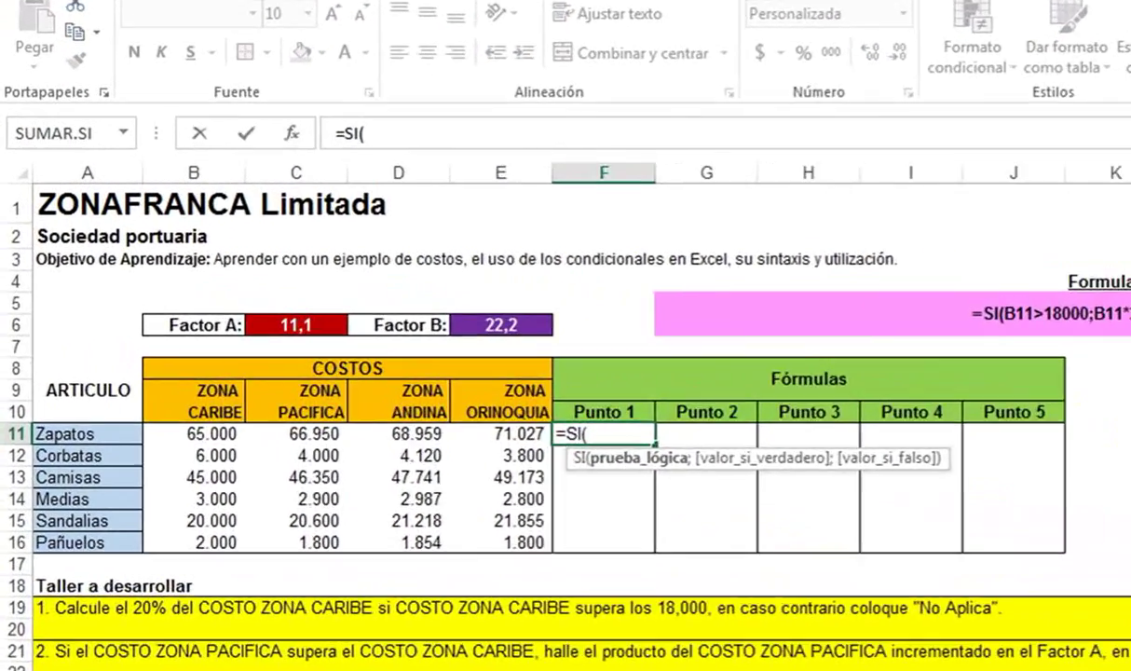
{"action": "type", "text": "b11"}
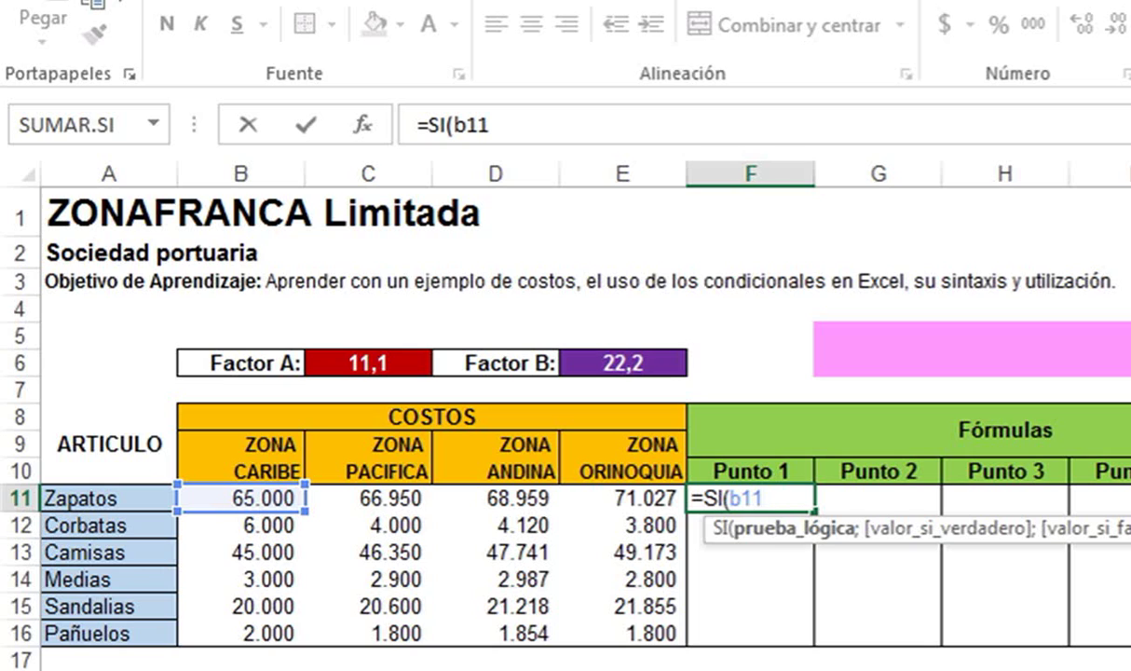
{"action": "type", "text": ">18"}
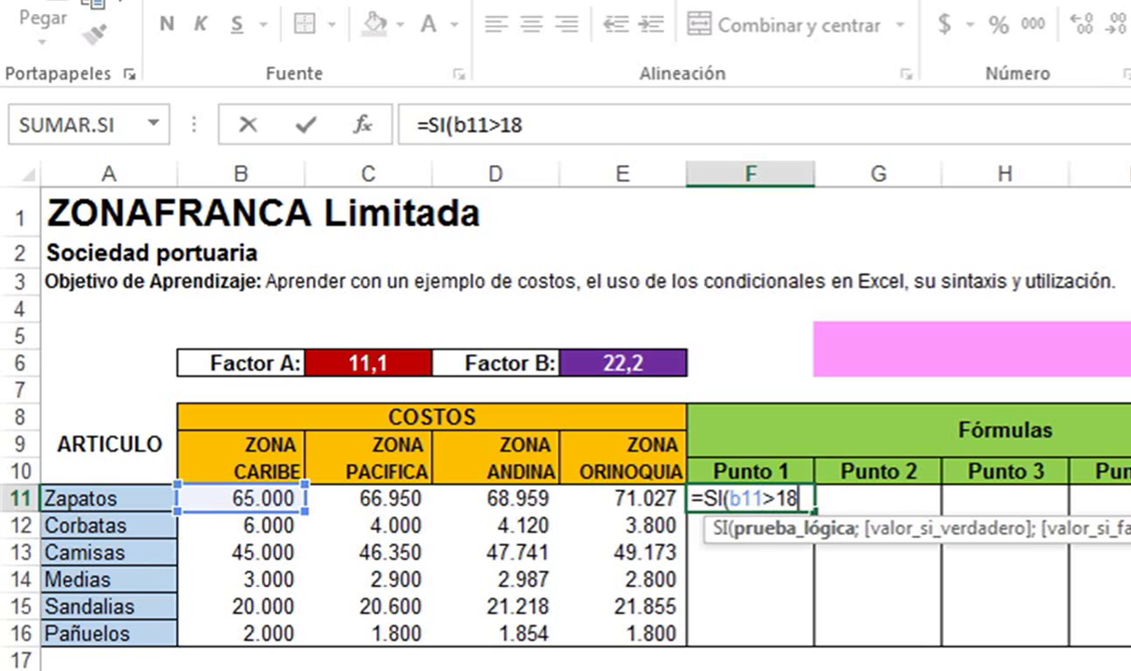
{"action": "type", "text": "000;"}
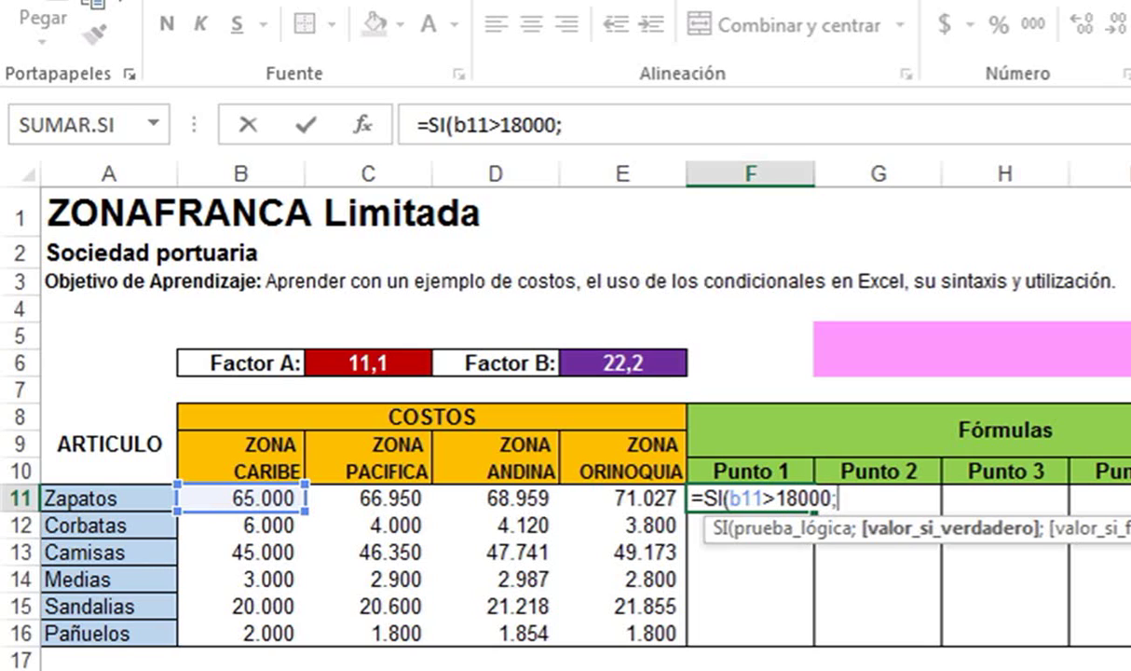
{"action": "type", "text": "b11"}
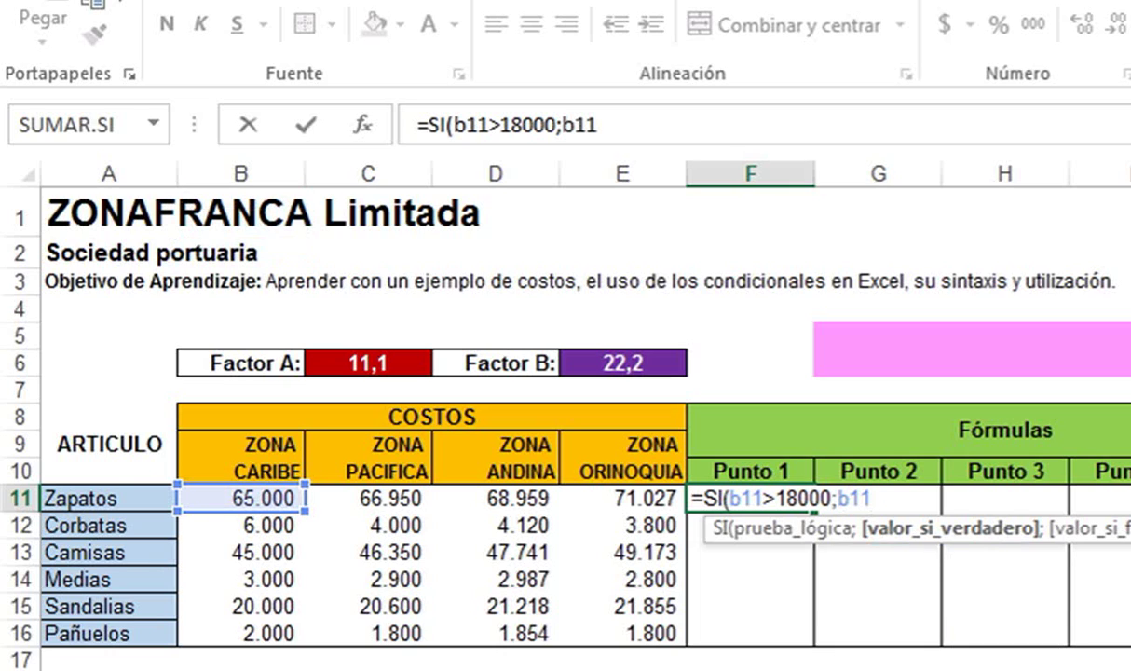
{"action": "type", "text": "*20%"}
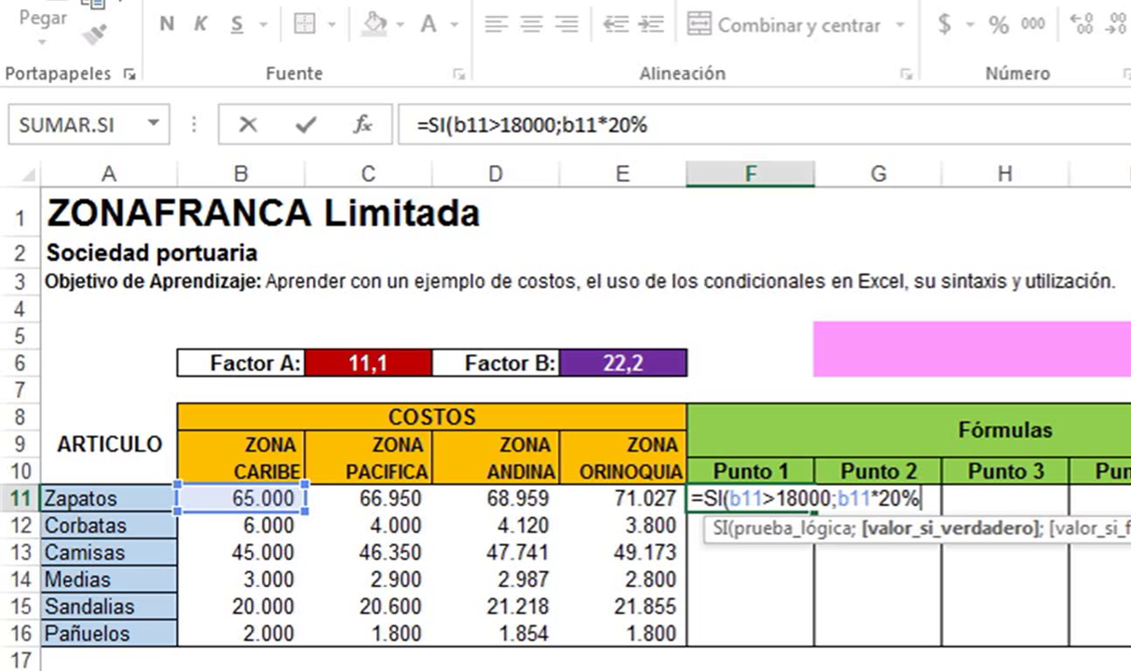
{"action": "type", "text": ";"}
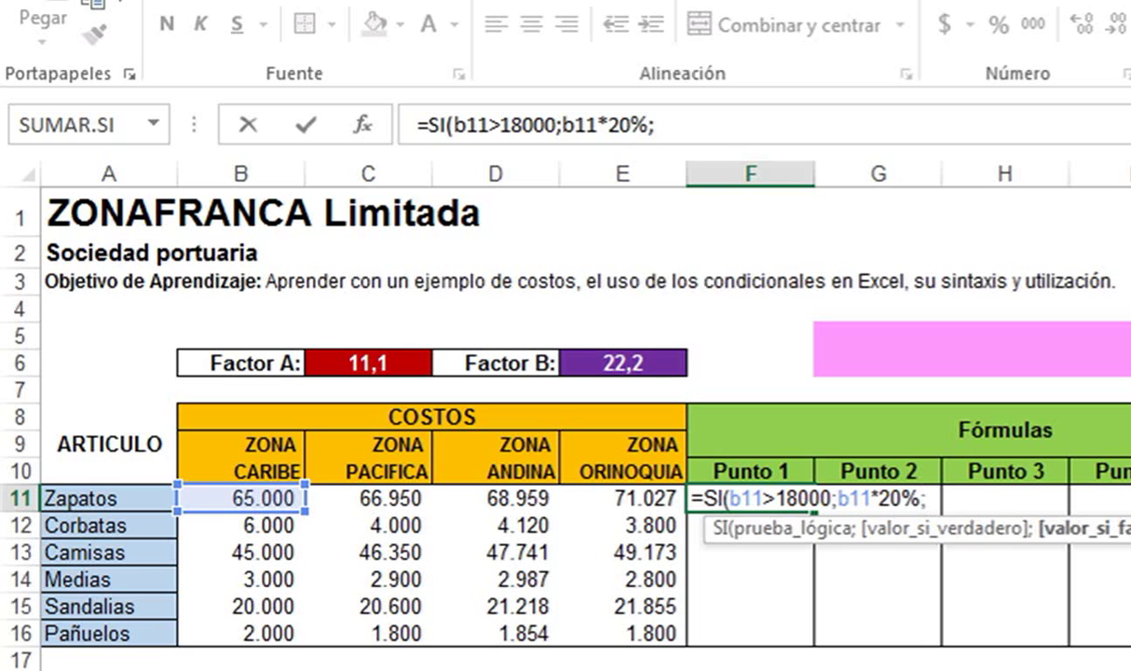
{"action": "type", "text": "\"No"}
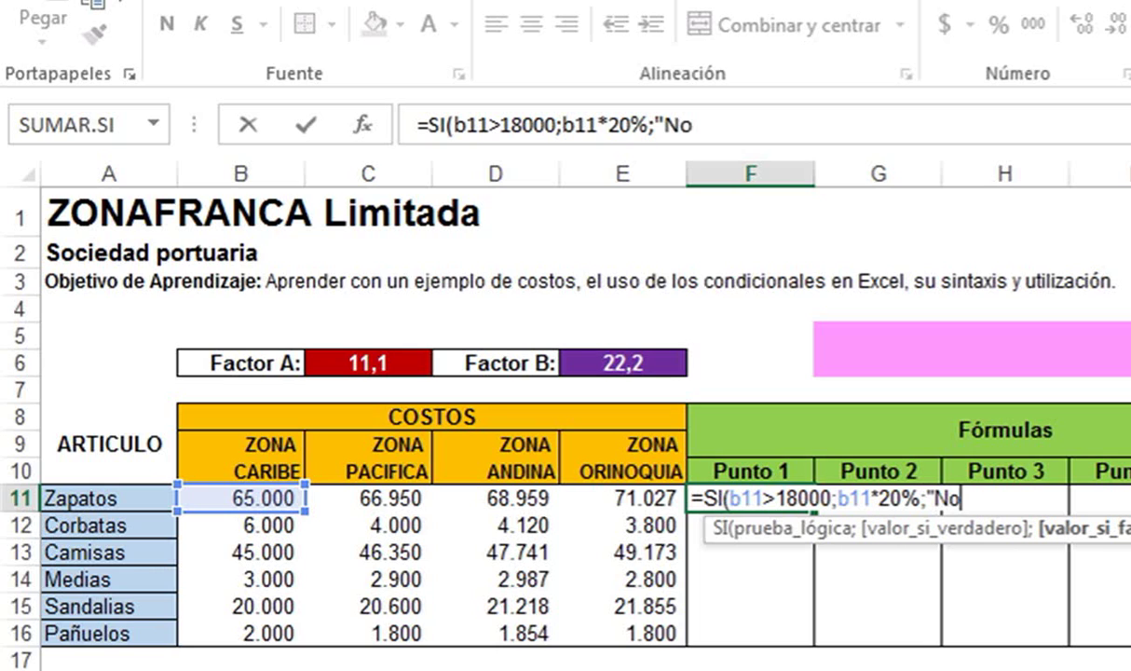
{"action": "type", "text": " Aplica\")"}
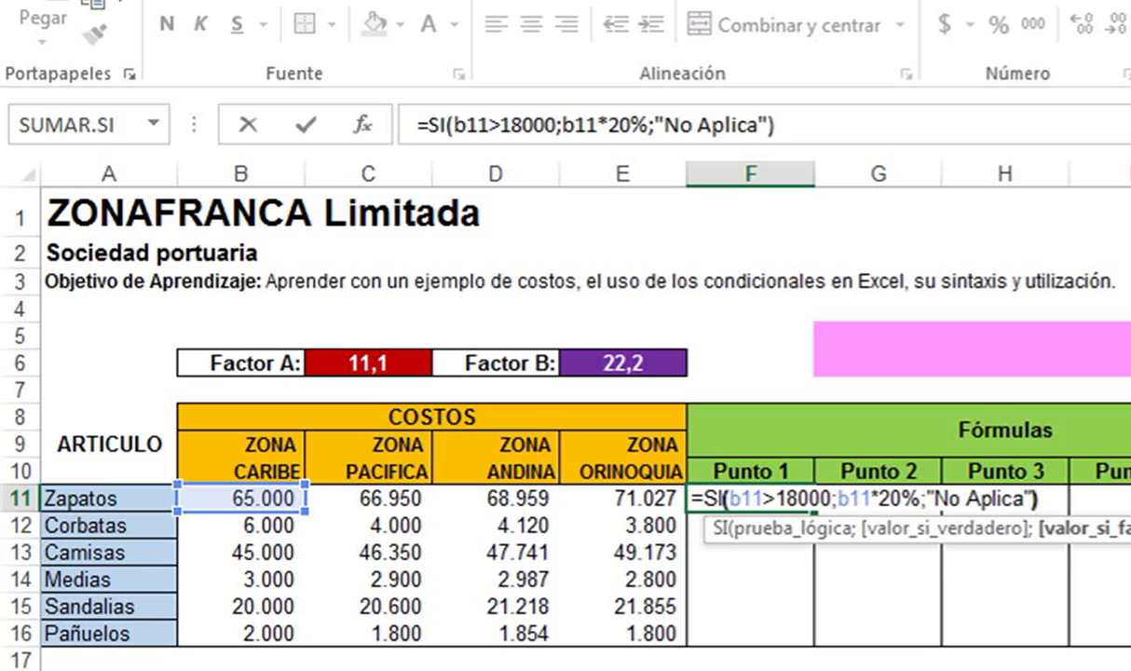
{"action": "key", "text": "Return"}
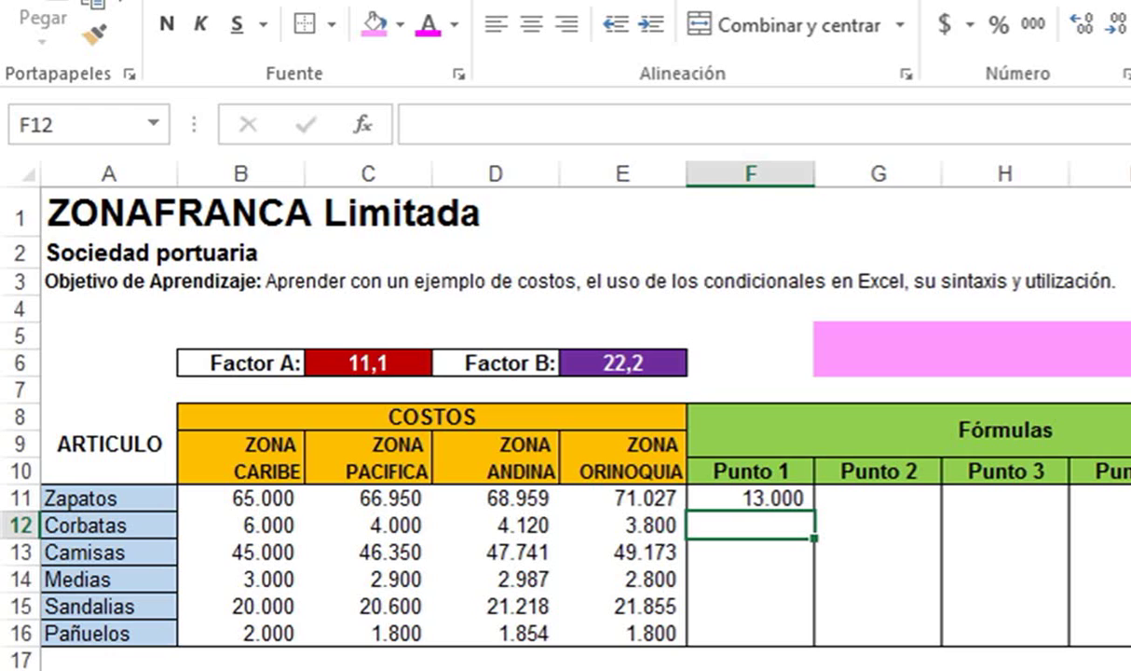
Fill the Punto 1 formula from F11 down to F16 for the remaining articles
{"action": "left_click", "coordinate": [233, 499]}
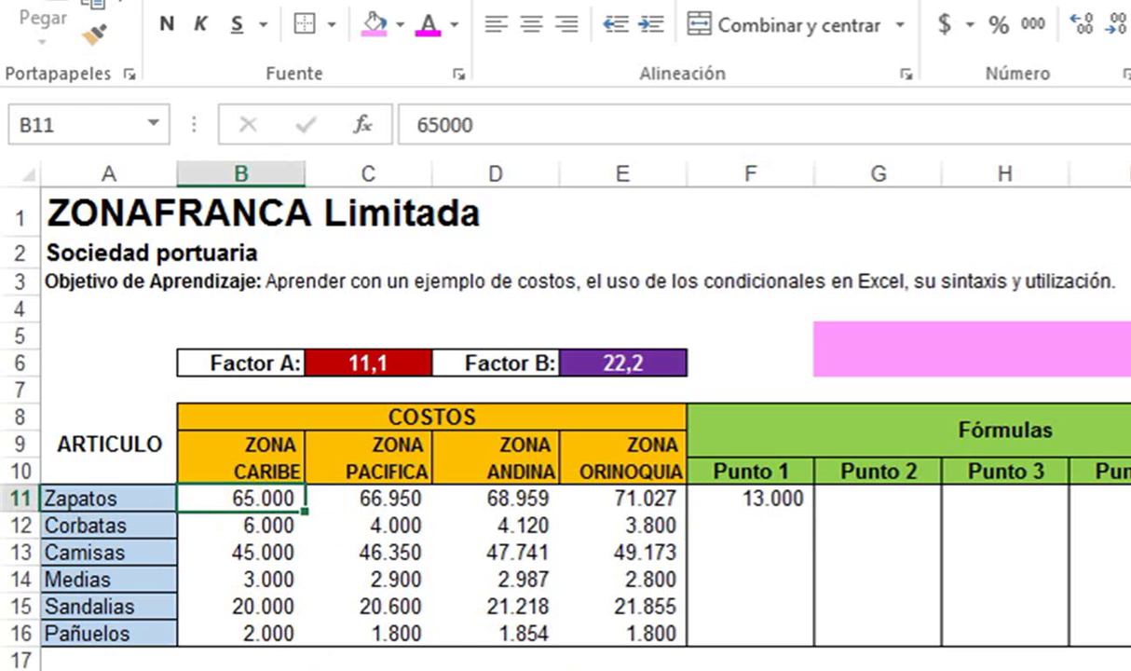
{"action": "left_click", "coordinate": [747, 500]}
{"action": "left_click_drag", "start_coordinate": [811, 515], "coordinate": [805, 646]}
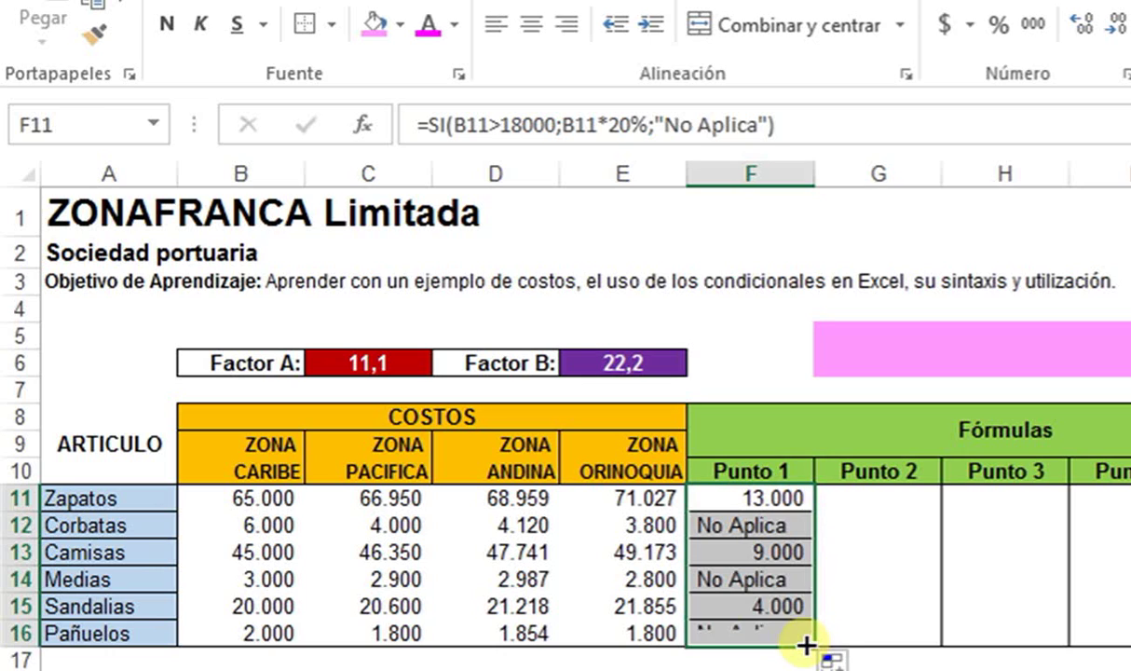
{"action": "left_click", "coordinate": [965, 667]}
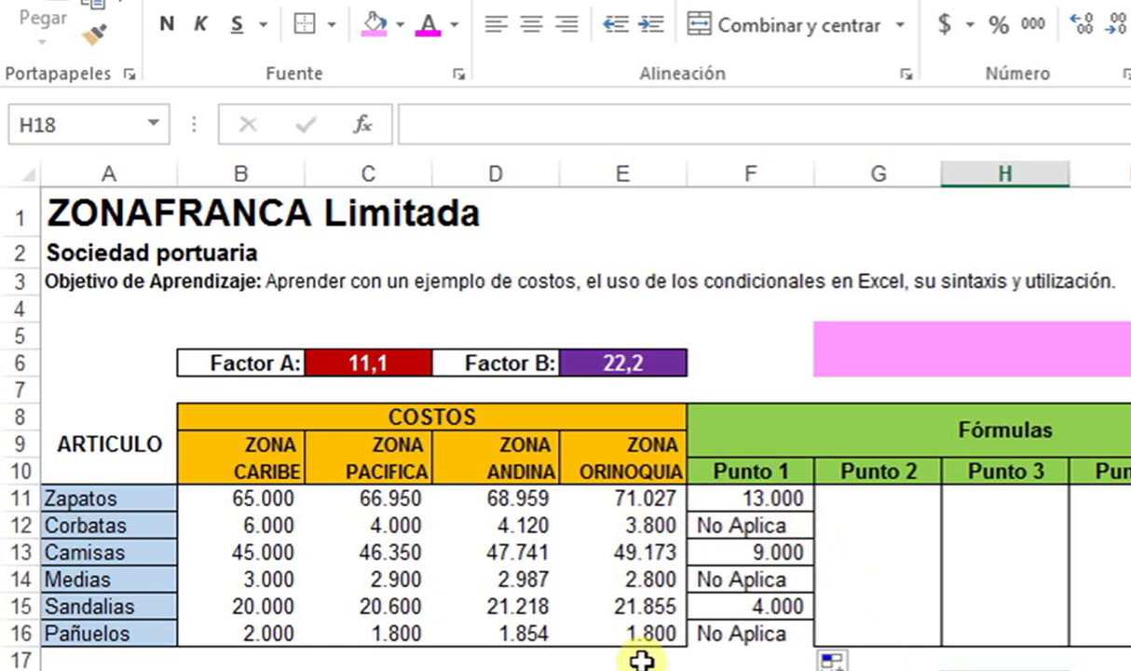
Clear all borders from the Punto 1 results in F11:F16 and apply outside borders to the range
{"action": "left_click_drag", "start_coordinate": [715, 497], "coordinate": [725, 641]}
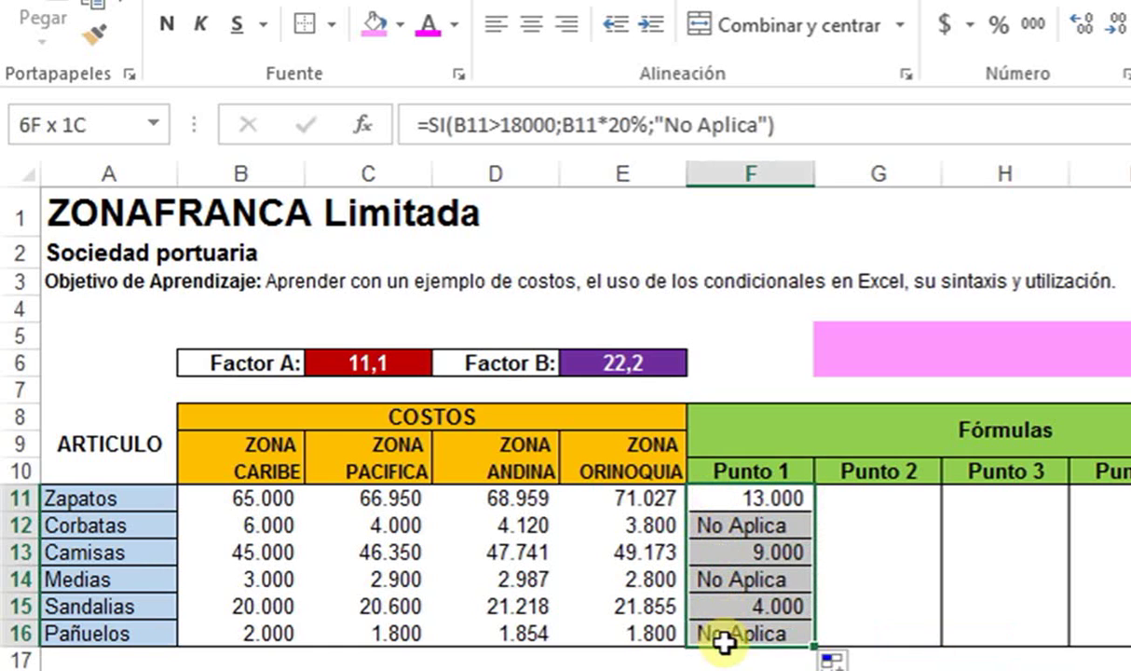
{"action": "left_click", "coordinate": [331, 24]}
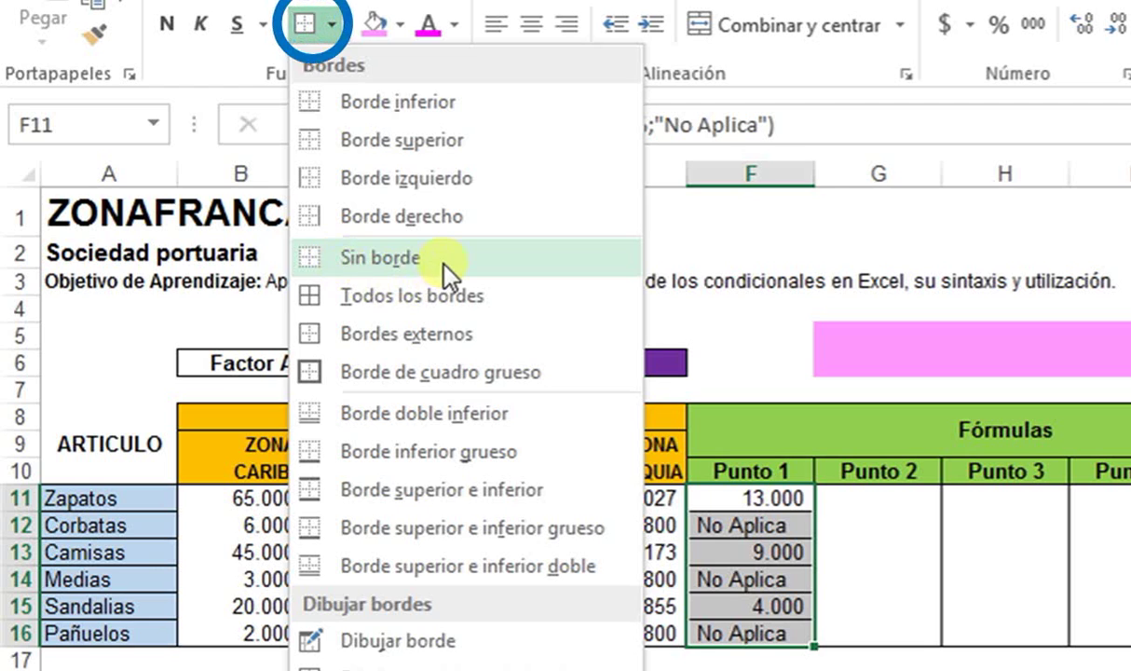
{"action": "left_click", "coordinate": [423, 248]}
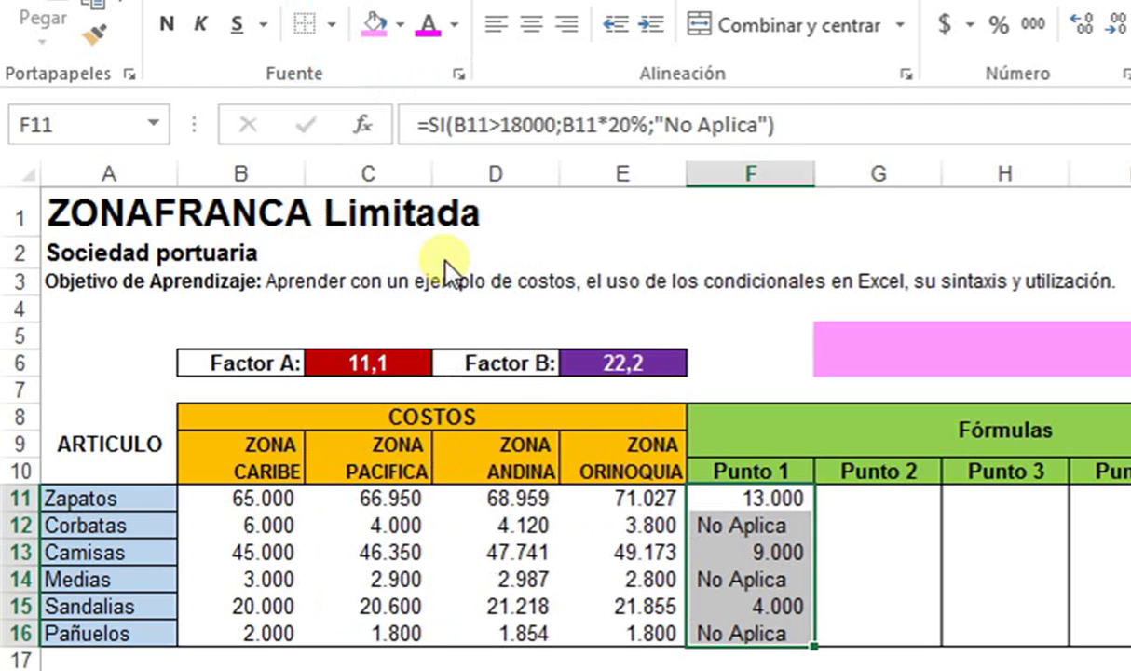
{"action": "left_click", "coordinate": [333, 39]}
{"action": "left_click", "coordinate": [377, 334]}
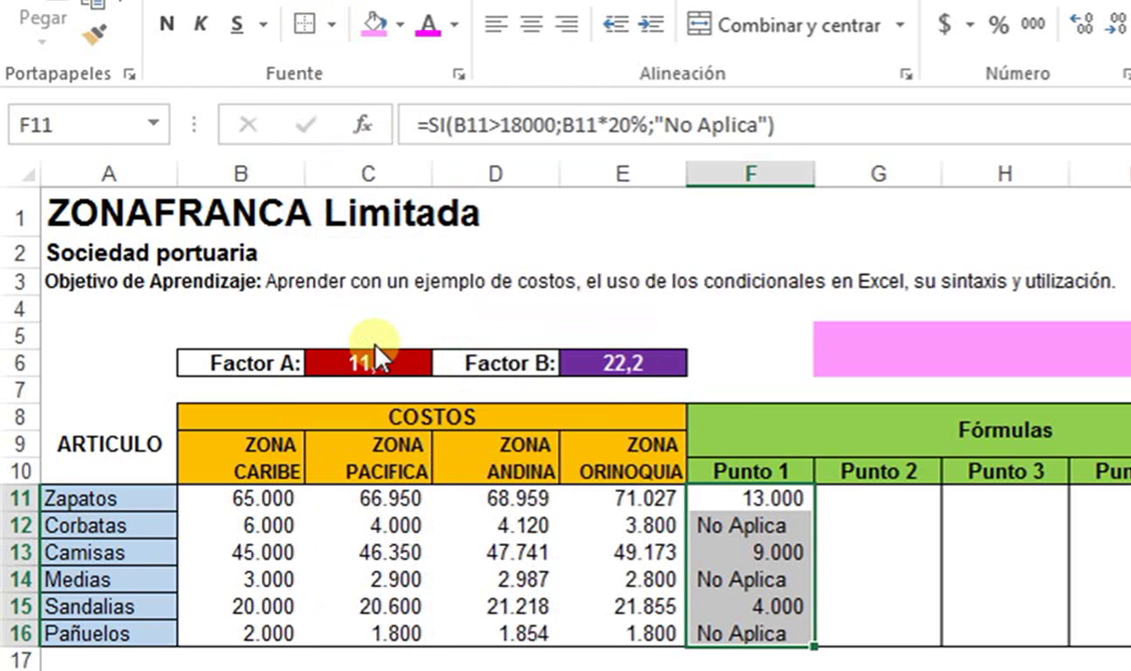
{"action": "left_click", "coordinate": [1130, 659]}
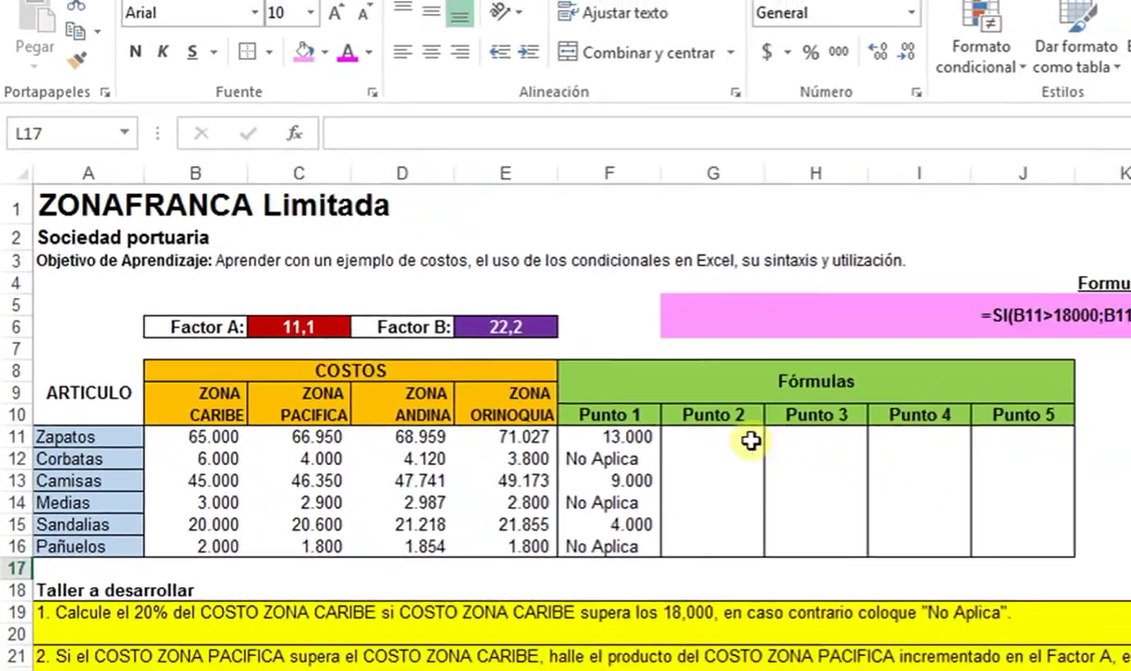
{"action": "left_click", "coordinate": [912, 411]}
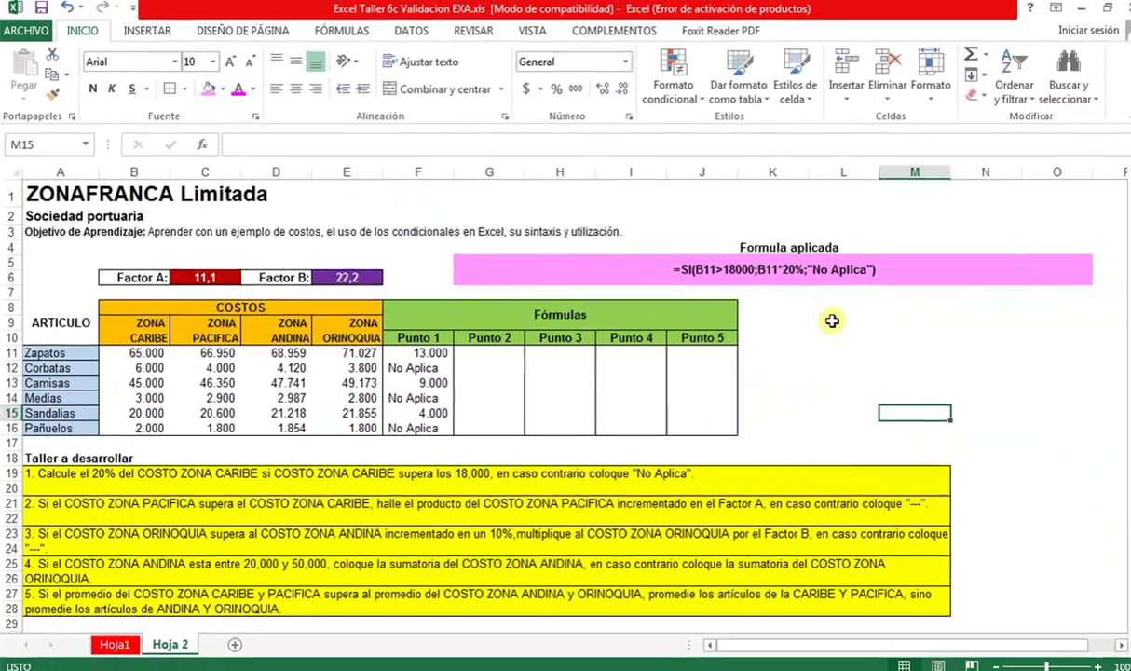
{"action": "left_click", "coordinate": [808, 271]}
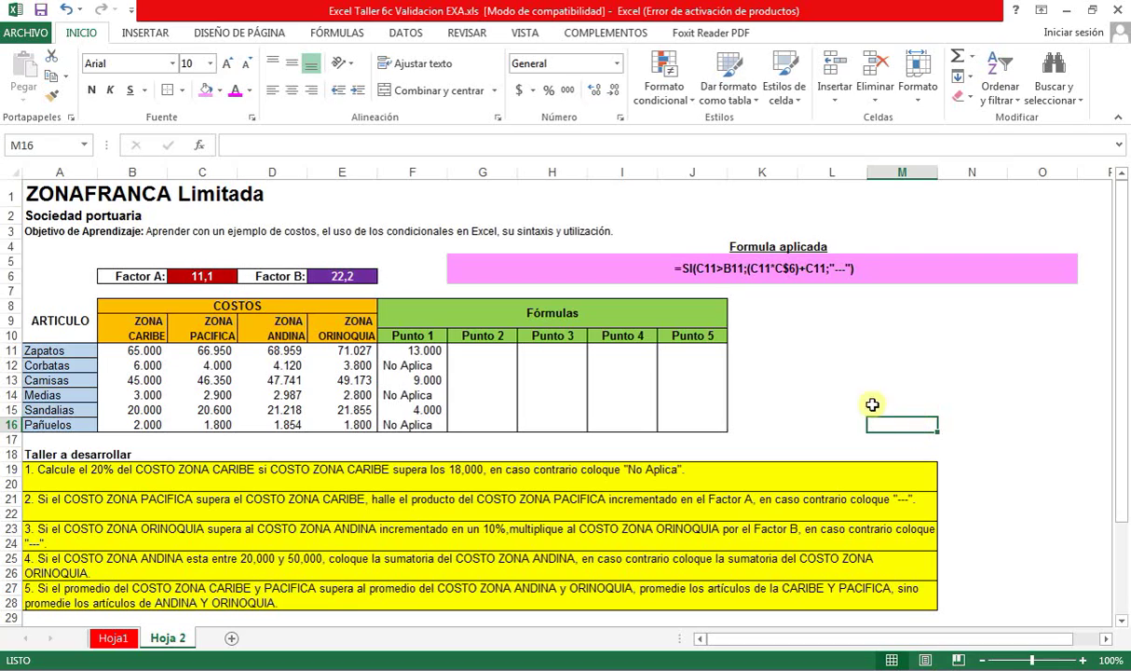
Enter the formula =SI(C11>B11;(C11*C$6)+C11;"---") in G11, the first Punto 2 cell
{"action": "left_click", "coordinate": [496, 351]}
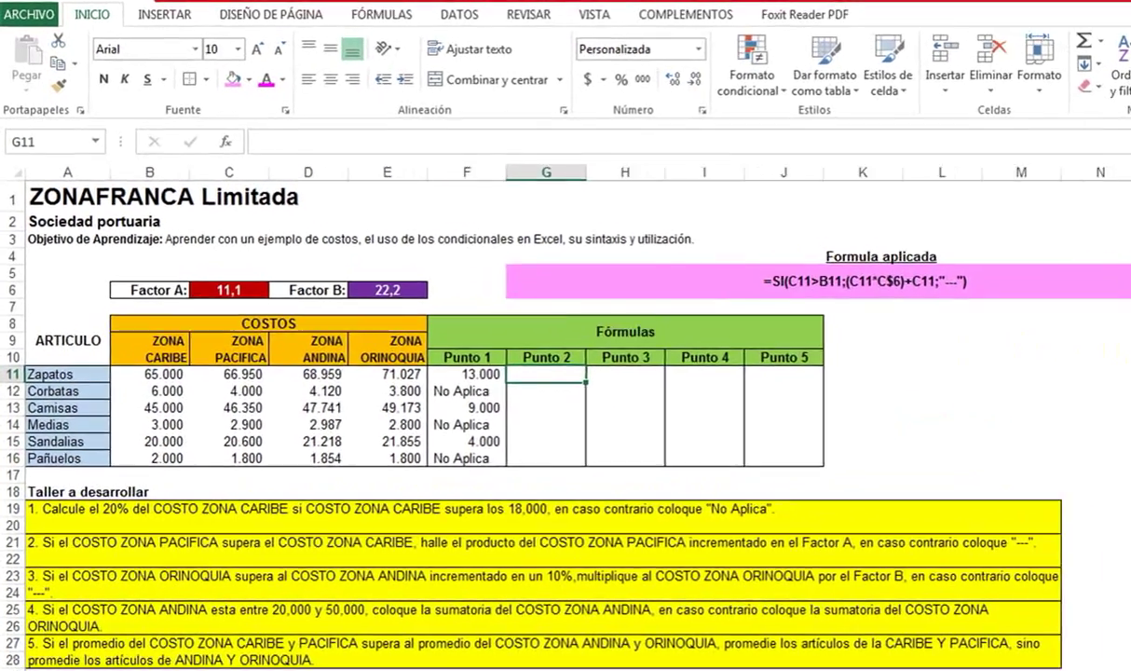
{"action": "type", "text": "=SI("}
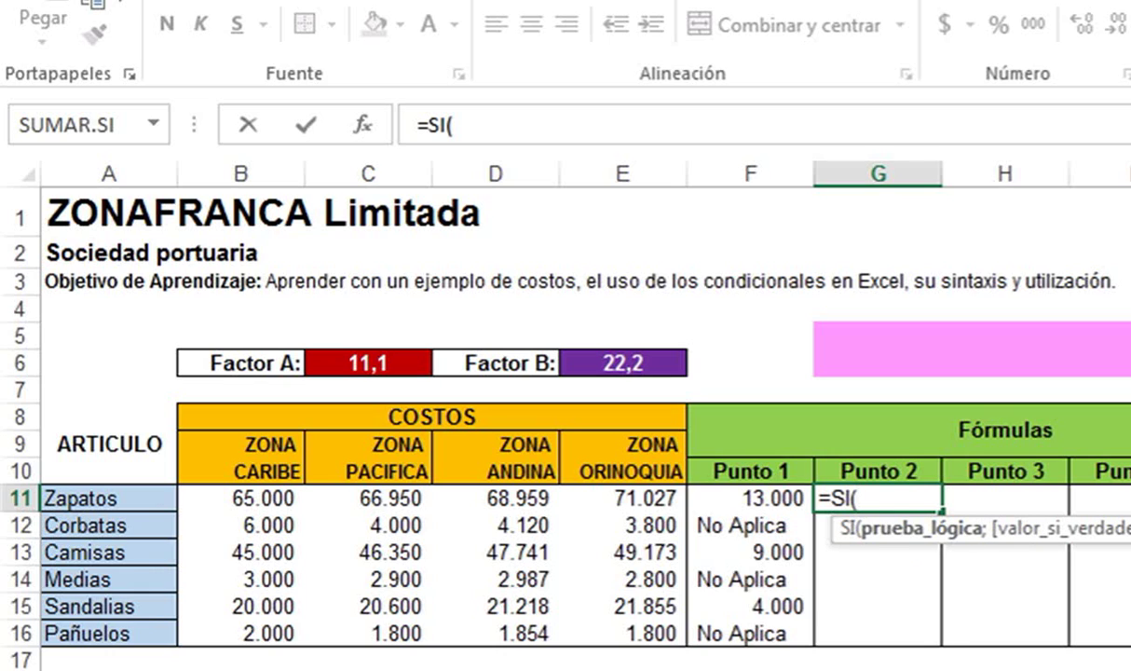
{"action": "type", "text": "c11"}
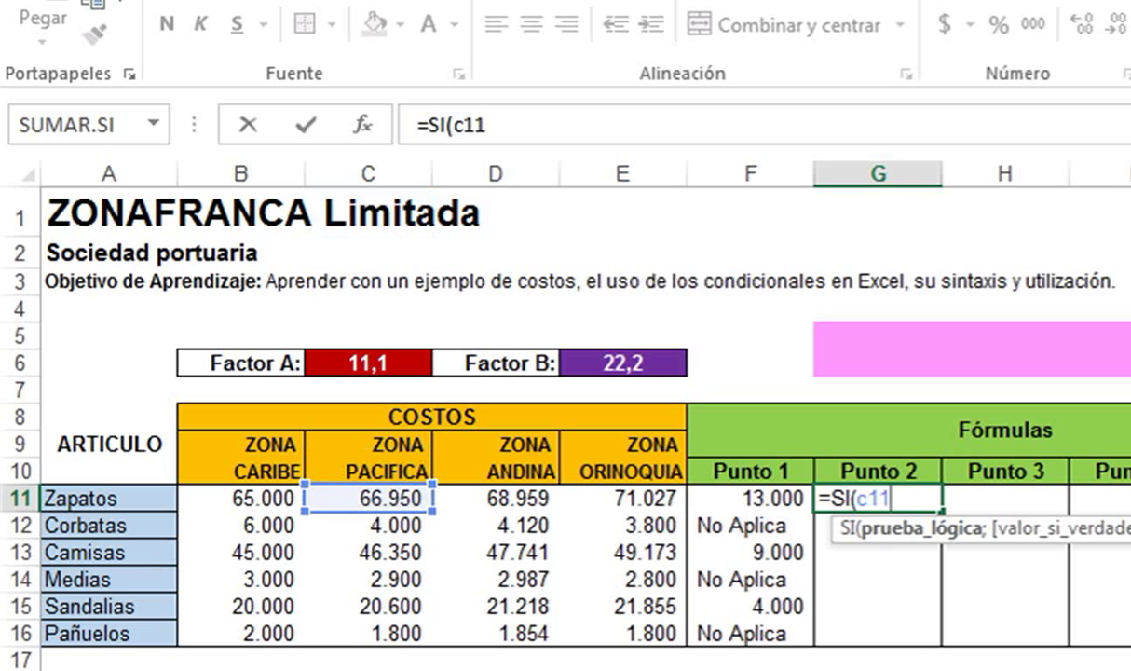
{"action": "type", "text": ">b11;"}
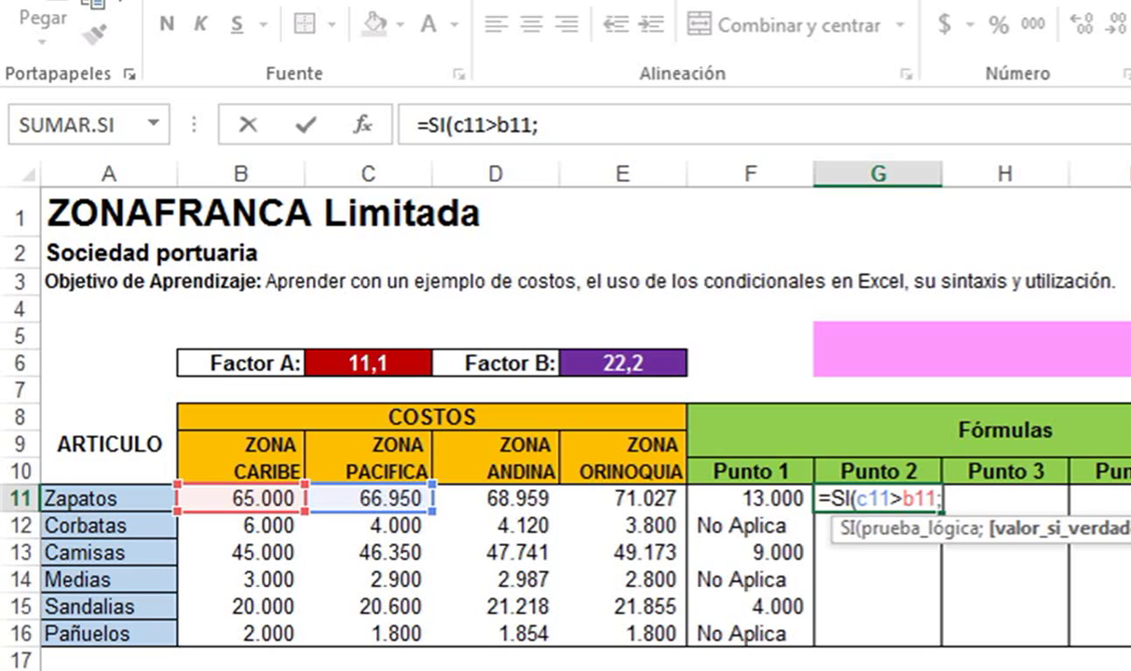
{"action": "type", "text": "(c11"}
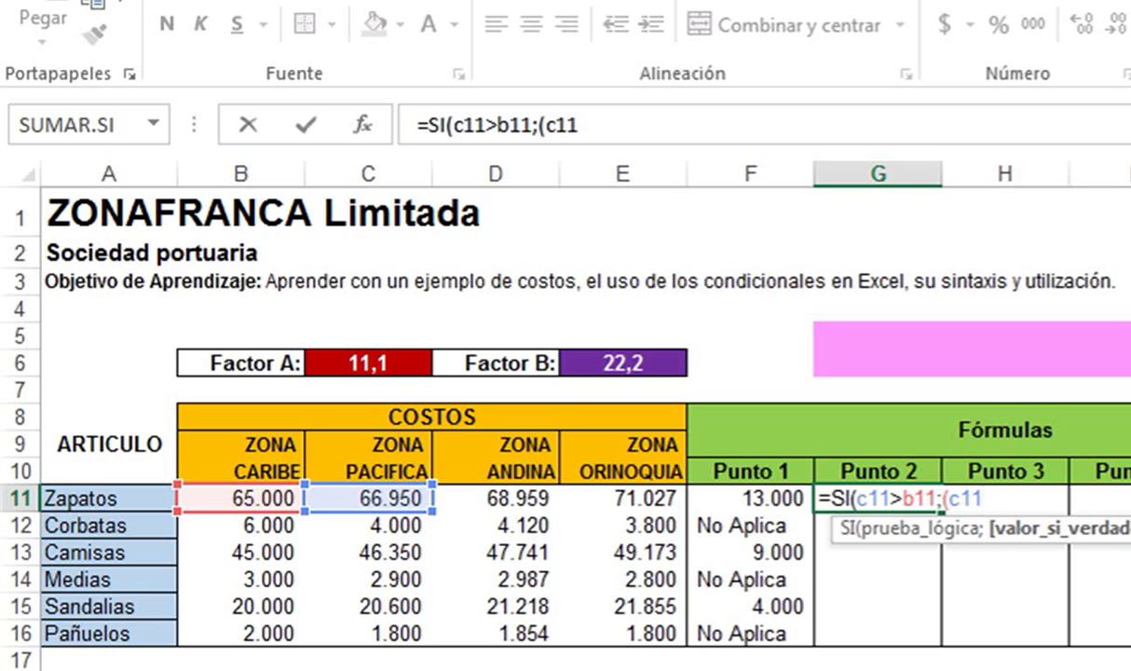
{"action": "type", "text": "*c"}
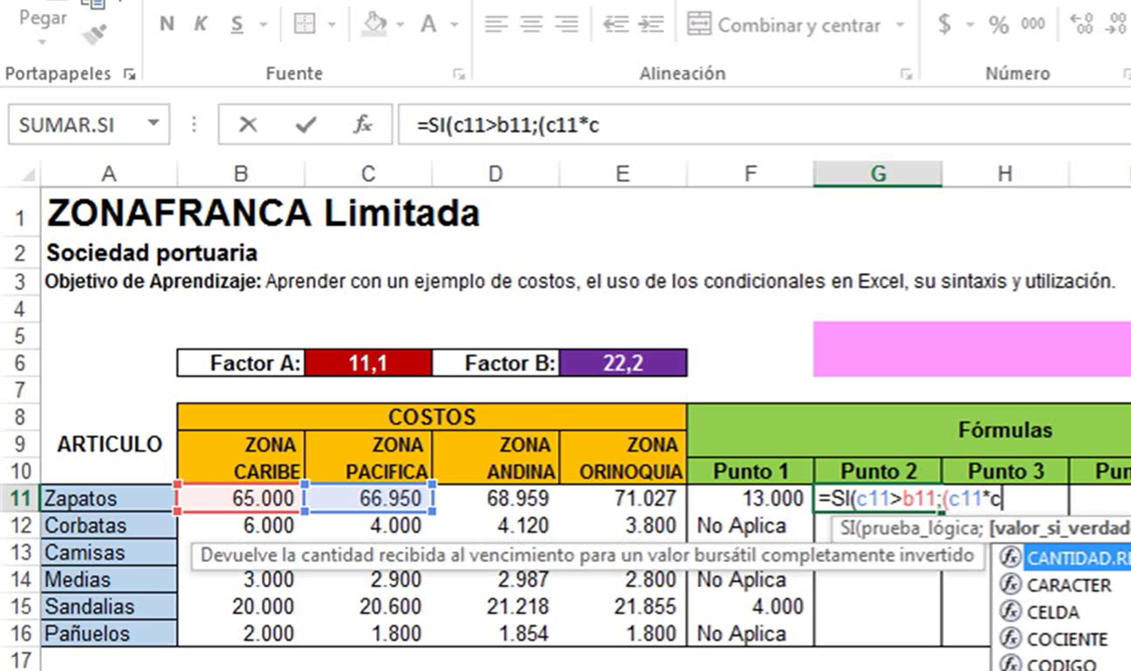
{"action": "type", "text": "$6"}
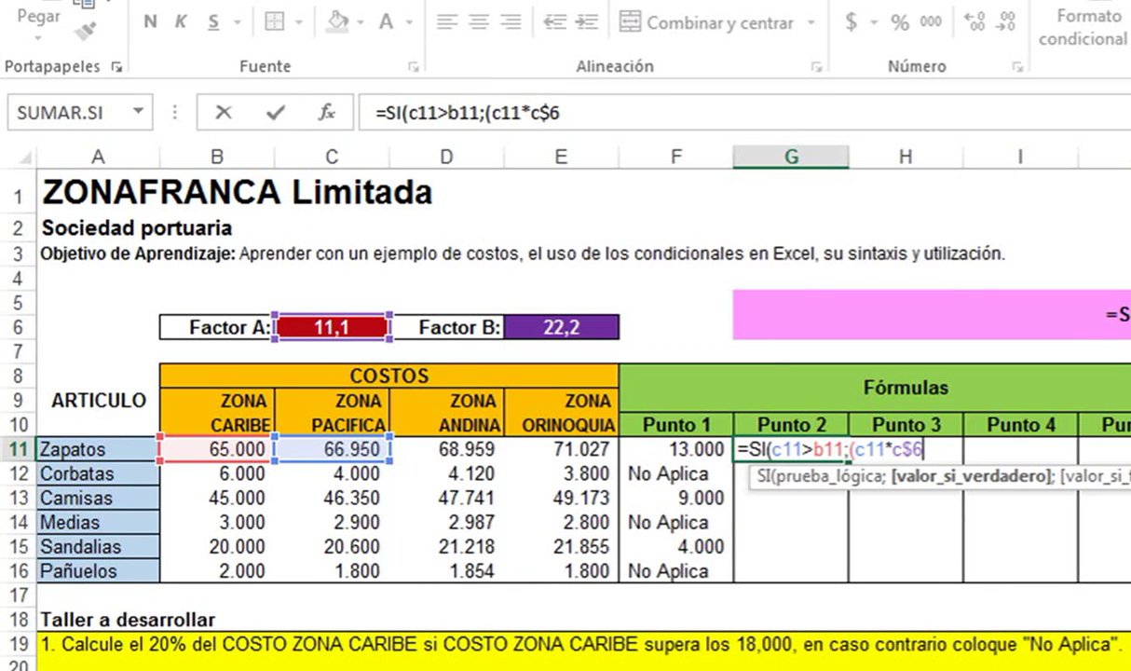
{"action": "type", "text": ")"}
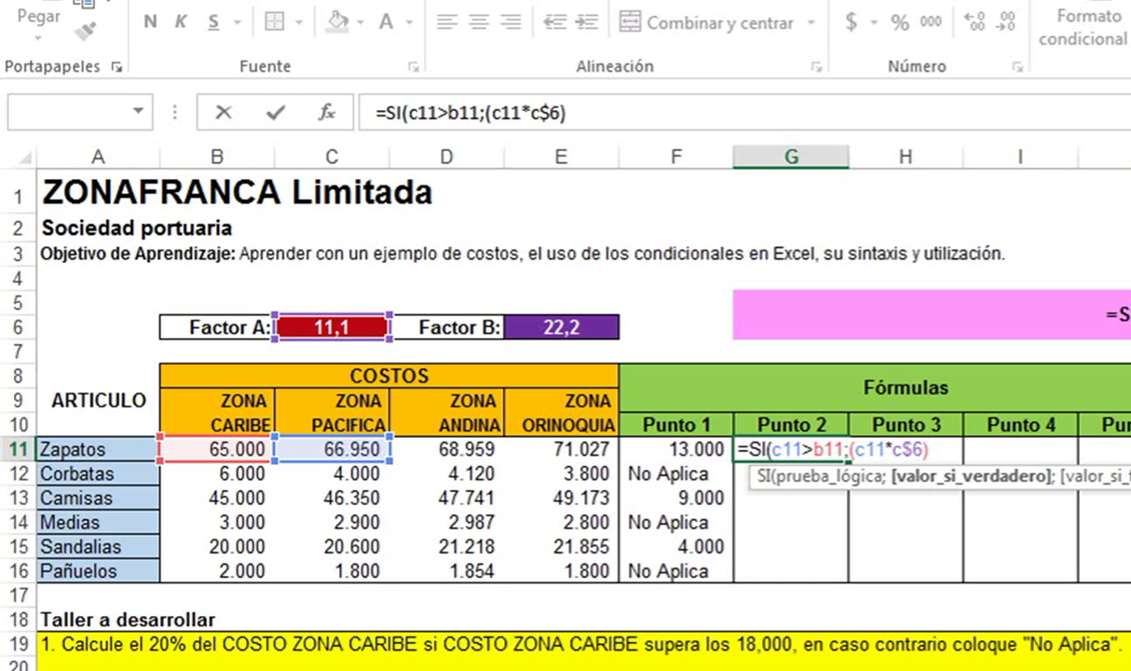
{"action": "type", "text": "+c11"}
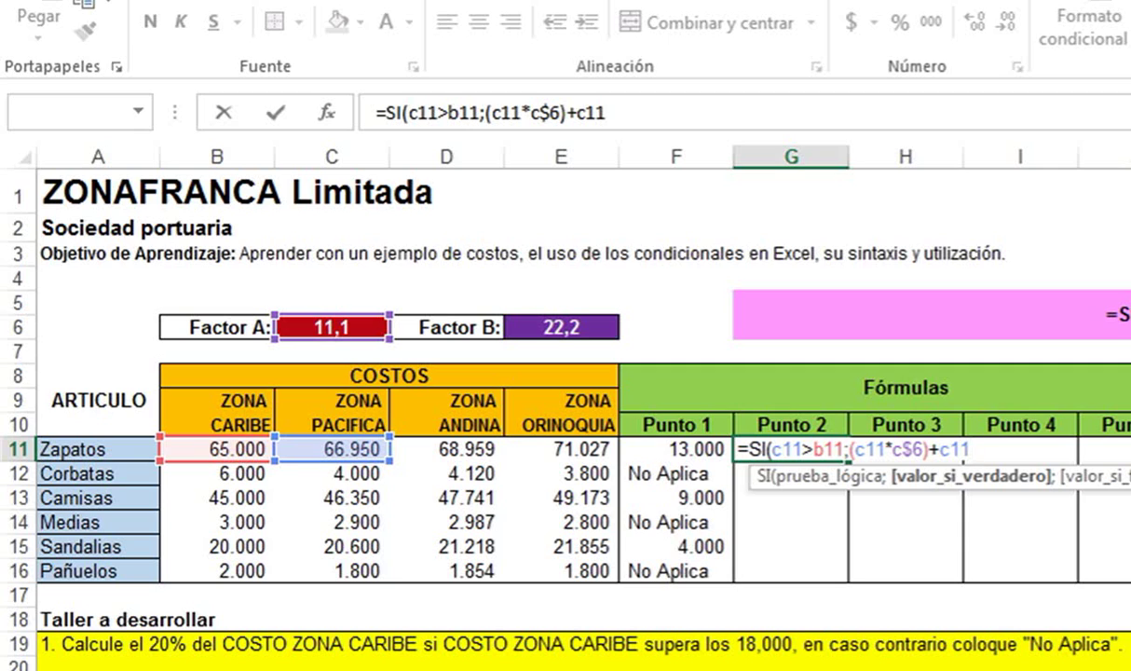
{"action": "type", "text": ";"}
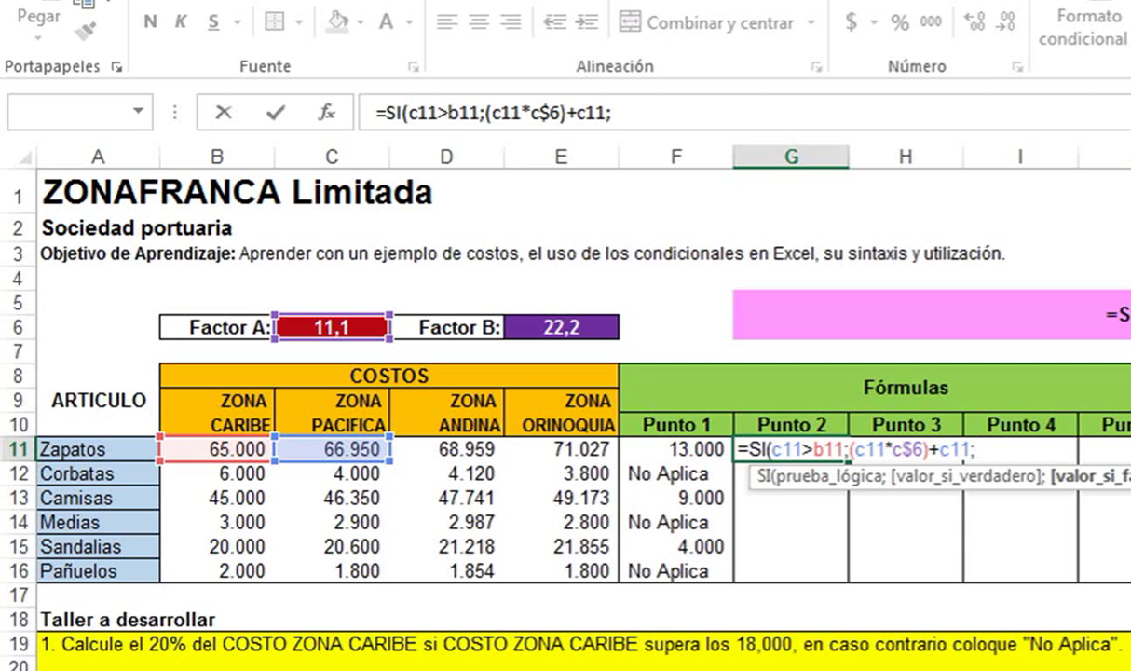
{"action": "type", "text": "\"---\""}
{"action": "key", "text": "Return"}
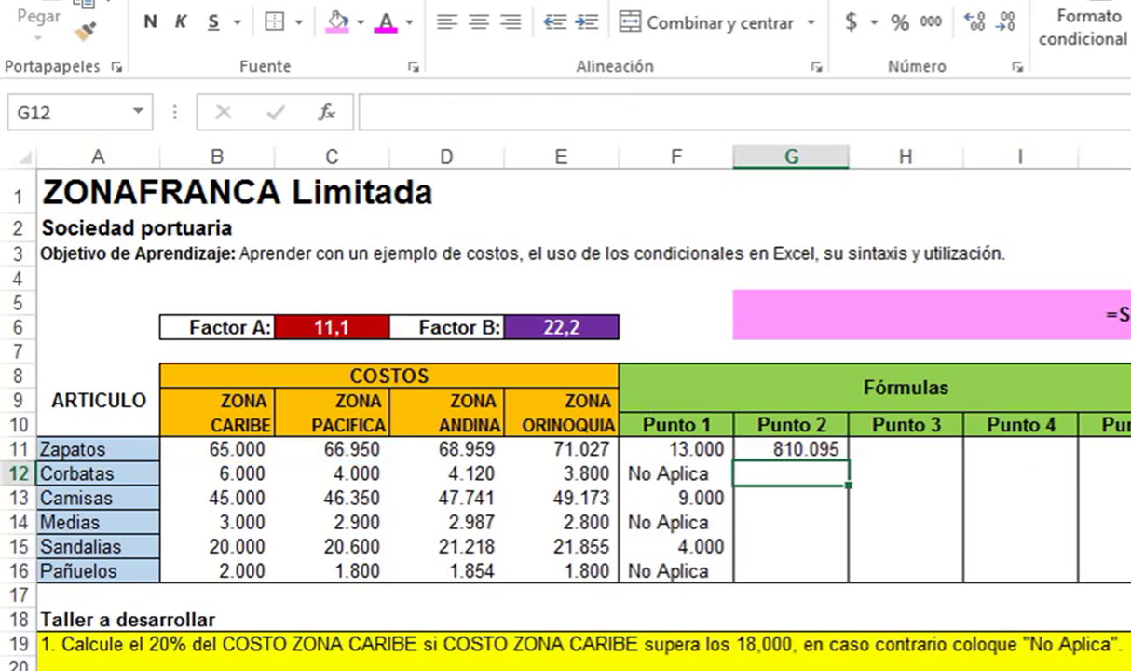
Fill the Punto 2 formula from G11 down to G16 for the remaining articles
{"action": "left_click", "coordinate": [792, 449]}
{"action": "left_click_drag", "start_coordinate": [849, 461], "coordinate": [846, 581]}
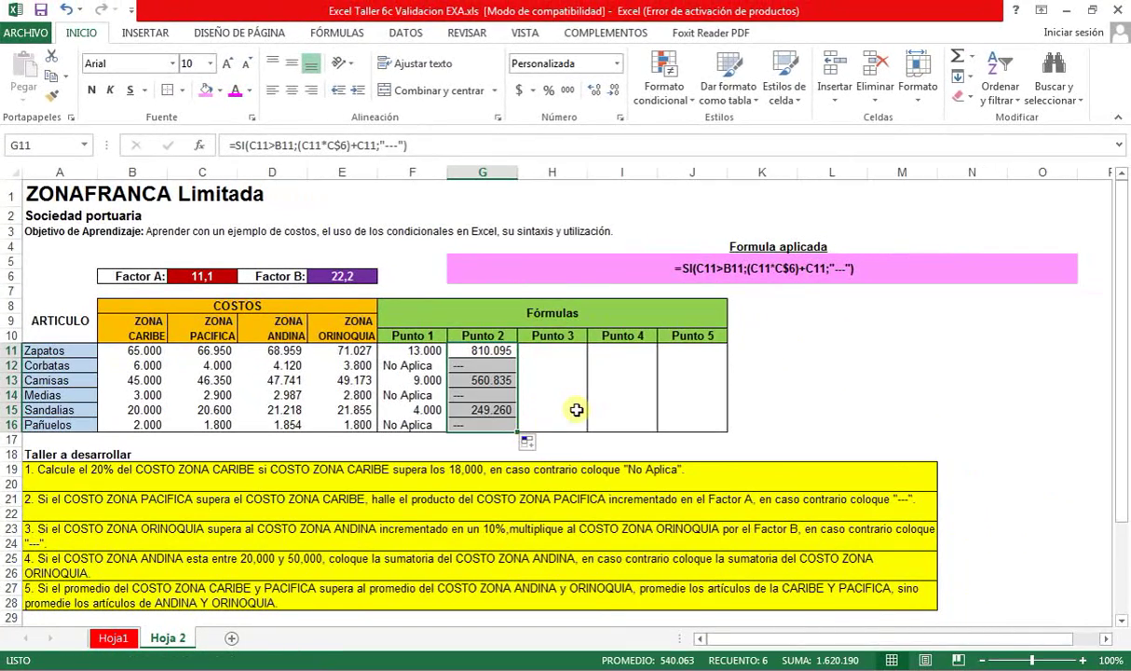
{"action": "left_click", "coordinate": [576, 410]}
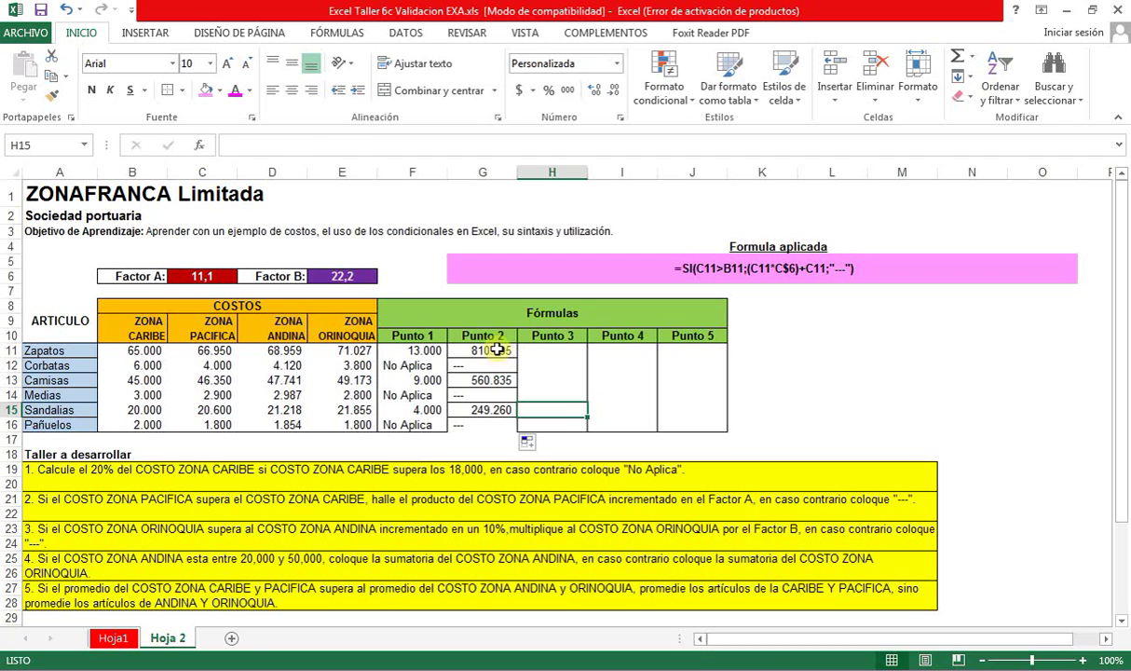
Clear all borders from the Punto 2 results in G11:G16 and apply outside borders to the range
{"action": "left_click_drag", "start_coordinate": [489, 349], "coordinate": [488, 429]}
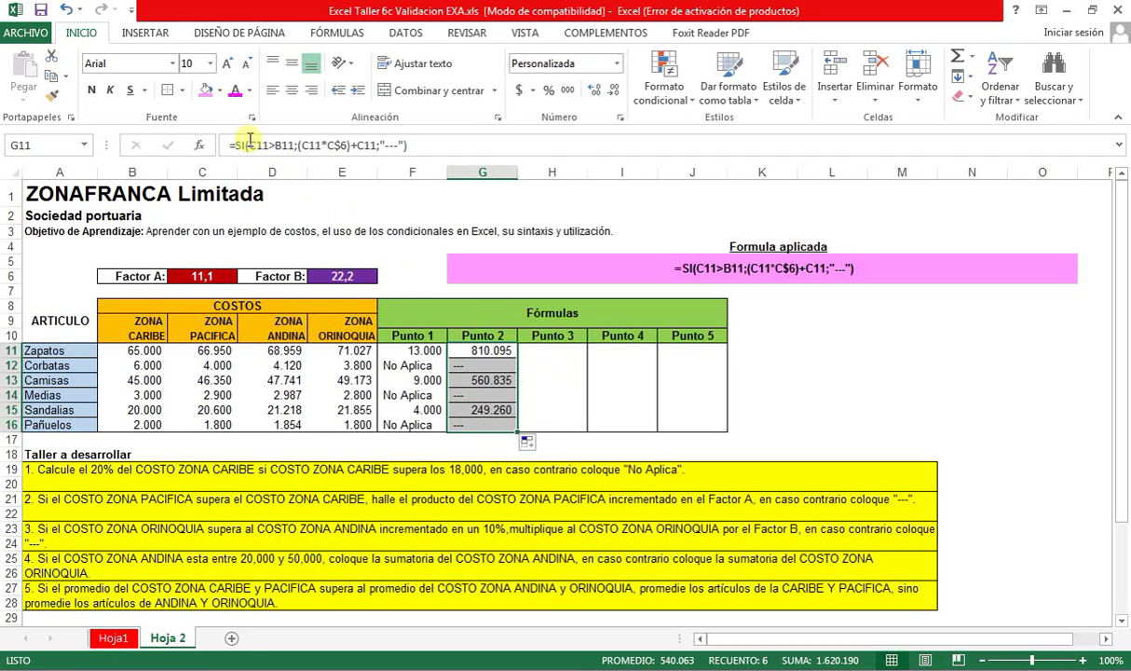
{"action": "left_click", "coordinate": [182, 91]}
{"action": "left_click", "coordinate": [193, 218]}
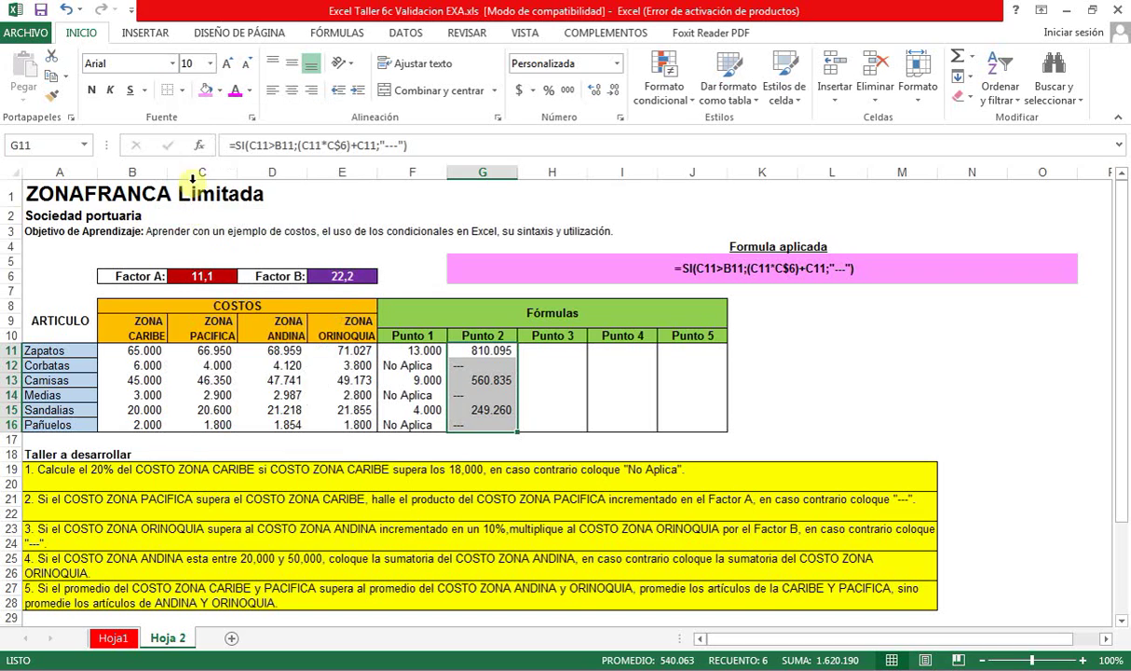
{"action": "left_click", "coordinate": [181, 90]}
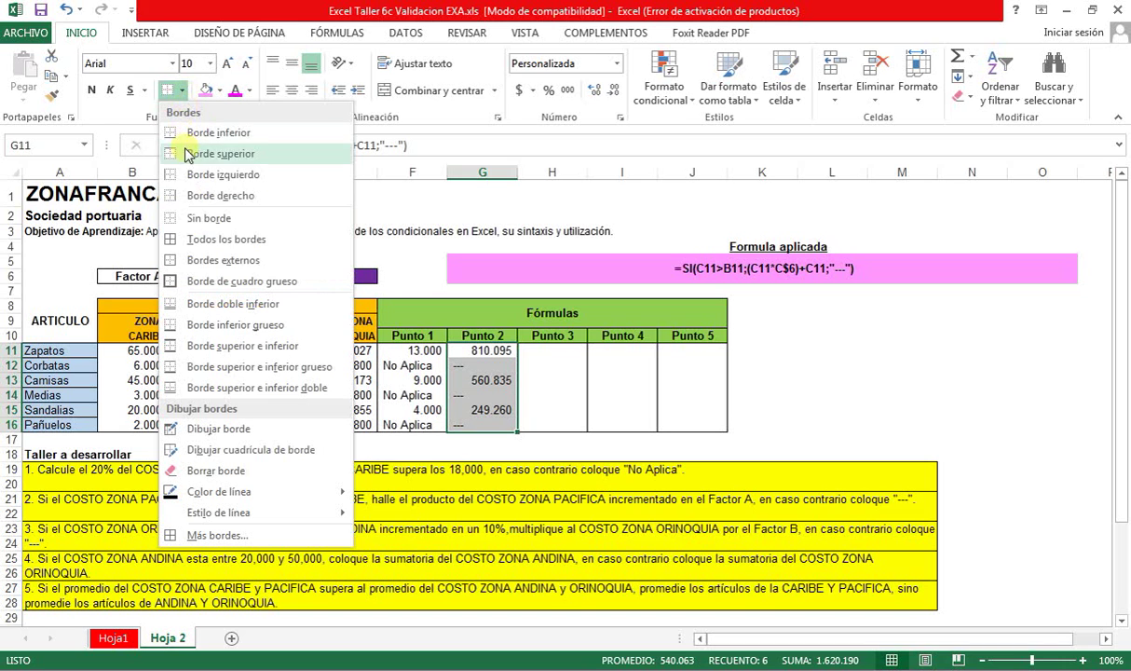
{"action": "left_click", "coordinate": [223, 260]}
Enter the formula =SI(E11>(D11*1,1);E11*E$6;"---") in H11, the first Punto 3 cell
{"action": "left_click", "coordinate": [551, 351]}
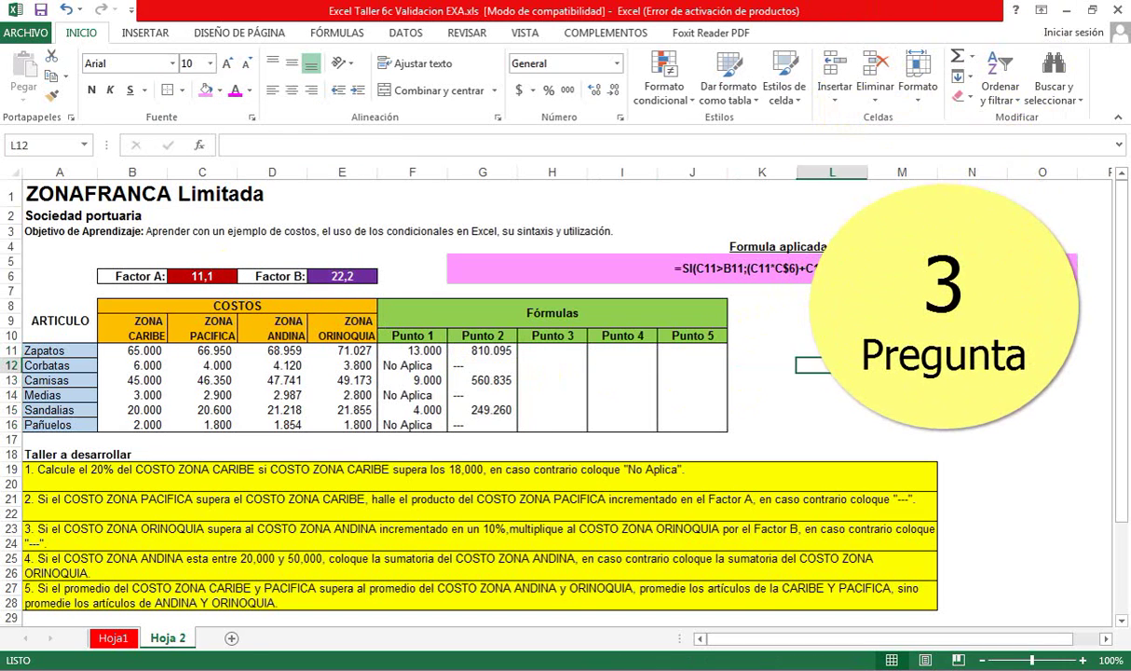
{"action": "type", "text": "=SI("}
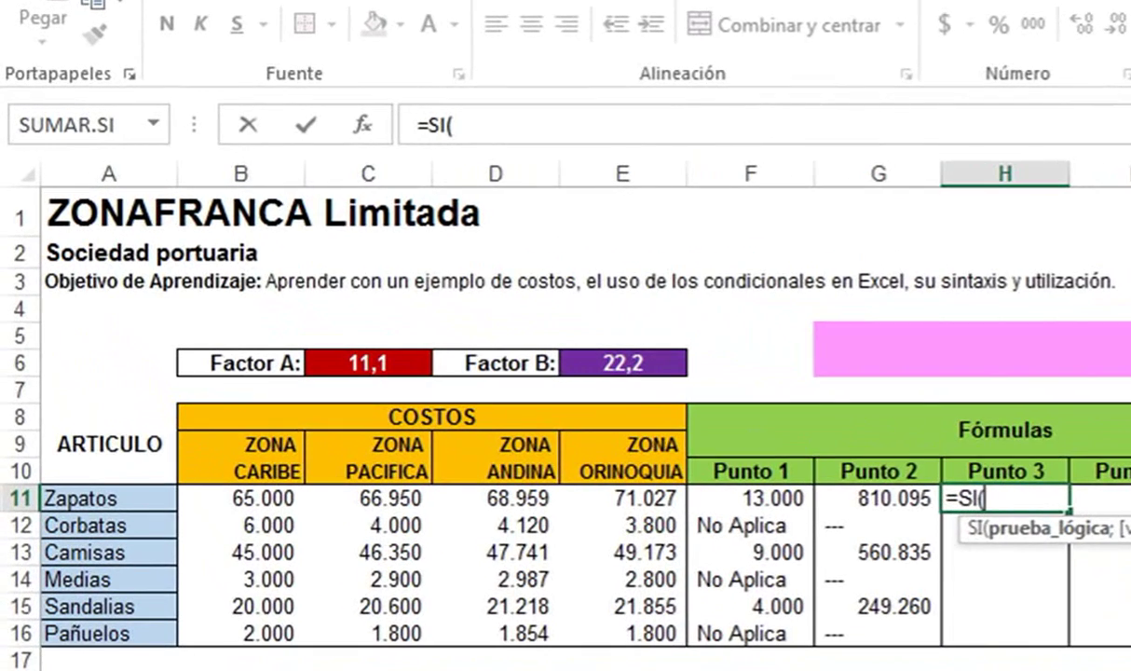
{"action": "type", "text": "e11>"}
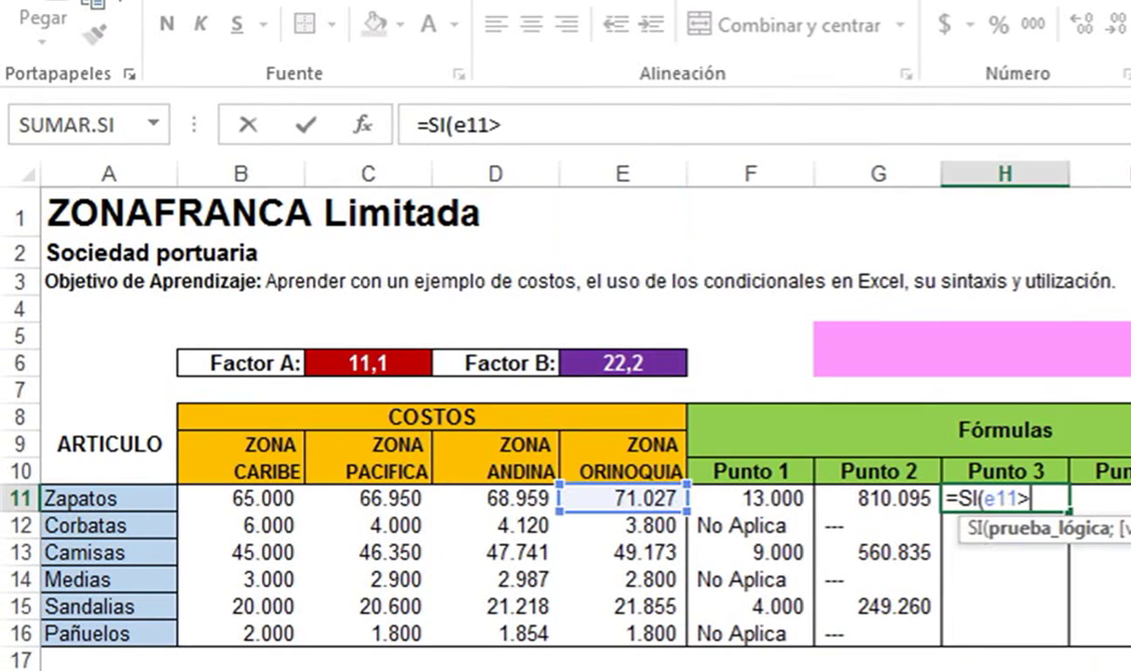
{"action": "type", "text": "(d11*"}
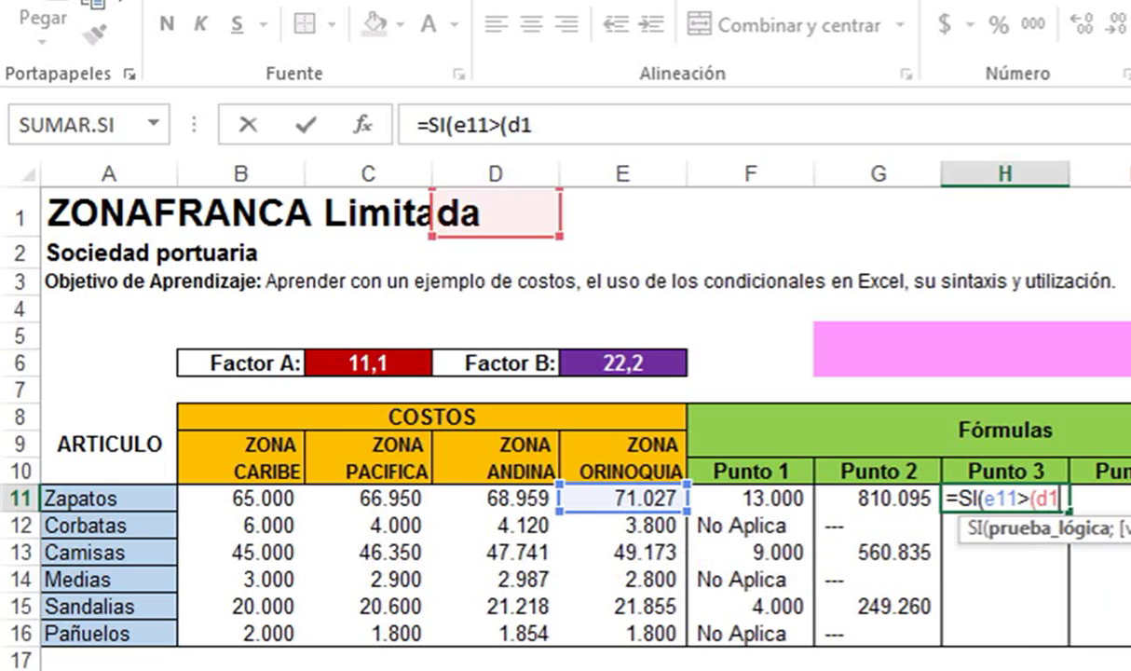
{"action": "type", "text": "1,1)"}
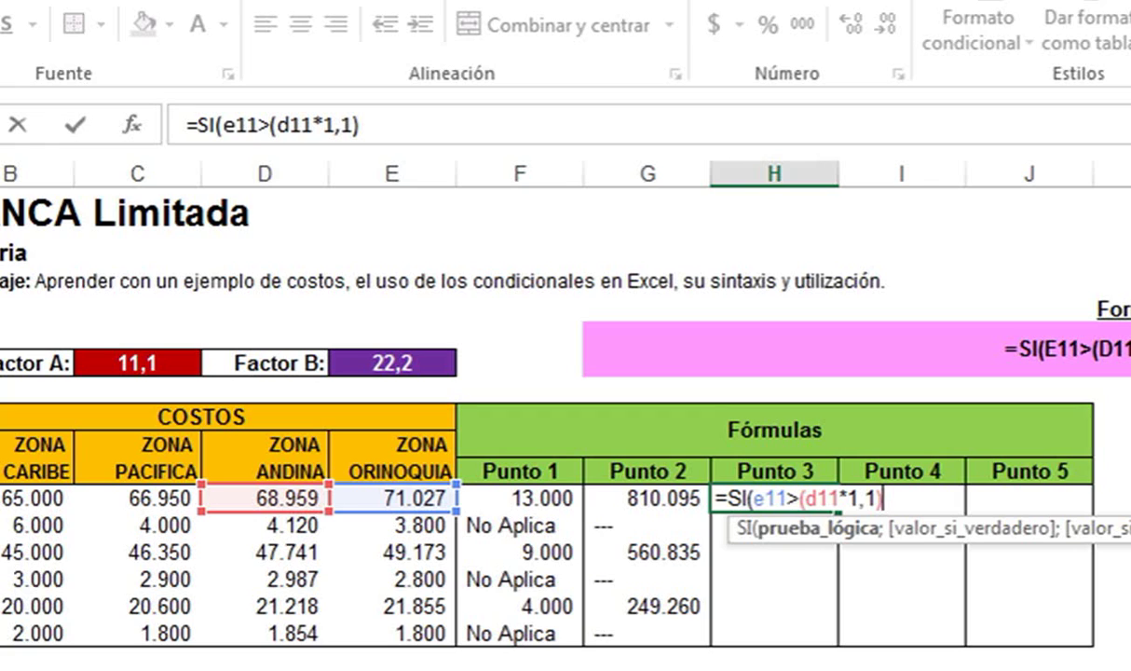
{"action": "type", "text": ";"}
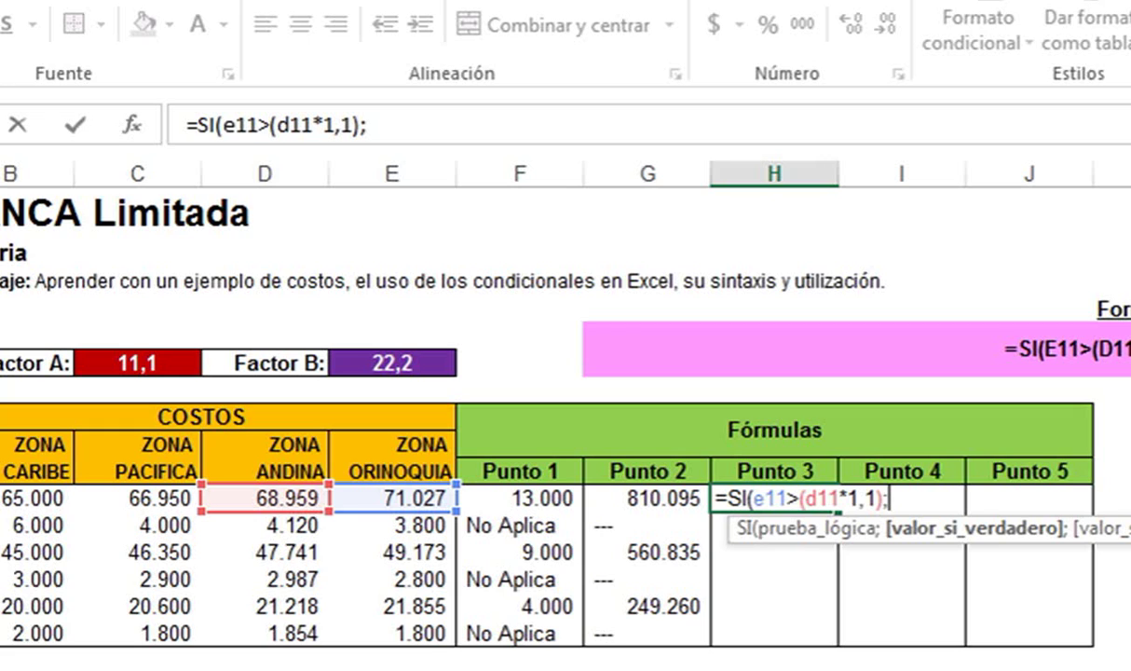
{"action": "type", "text": "e"}
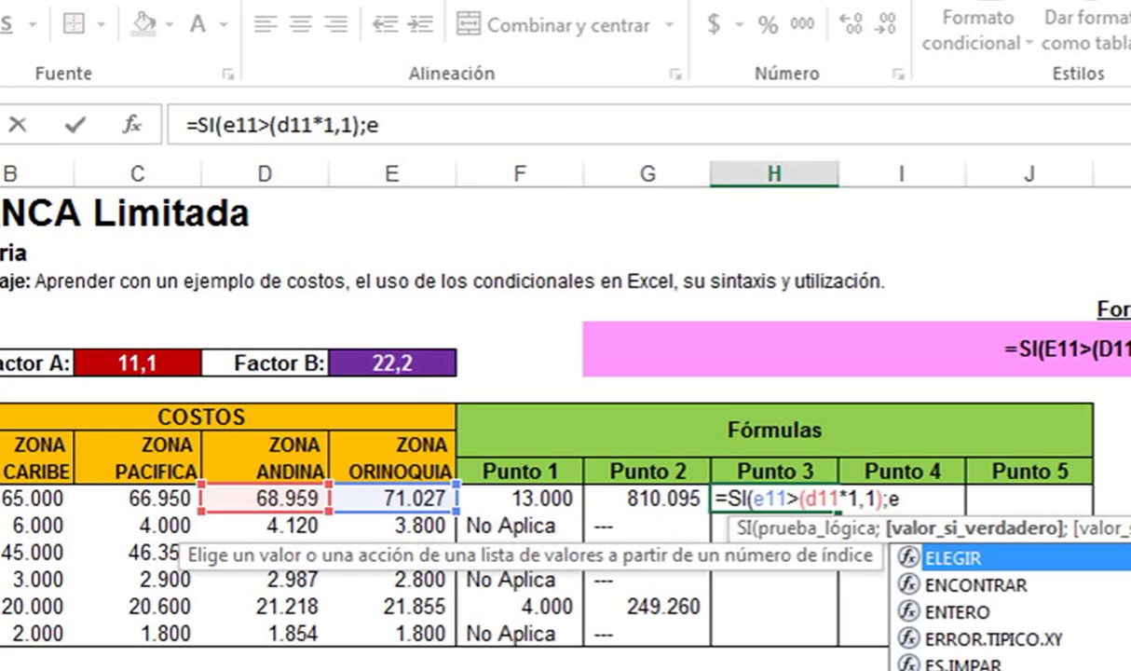
{"action": "type", "text": "11*"}
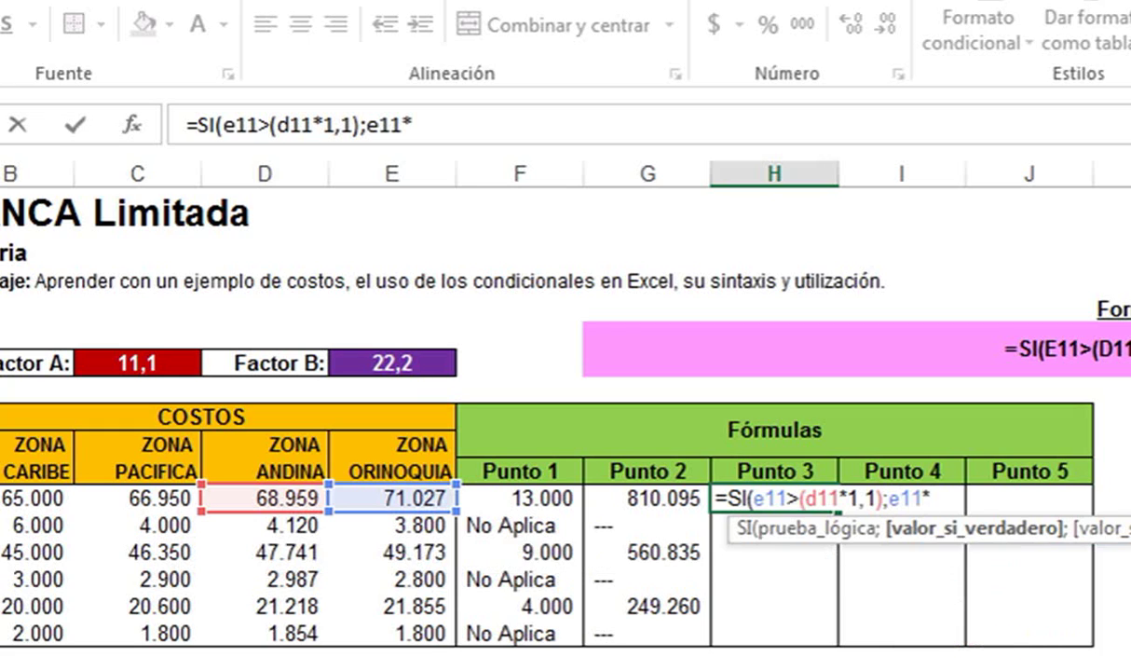
{"action": "type", "text": "e$6"}
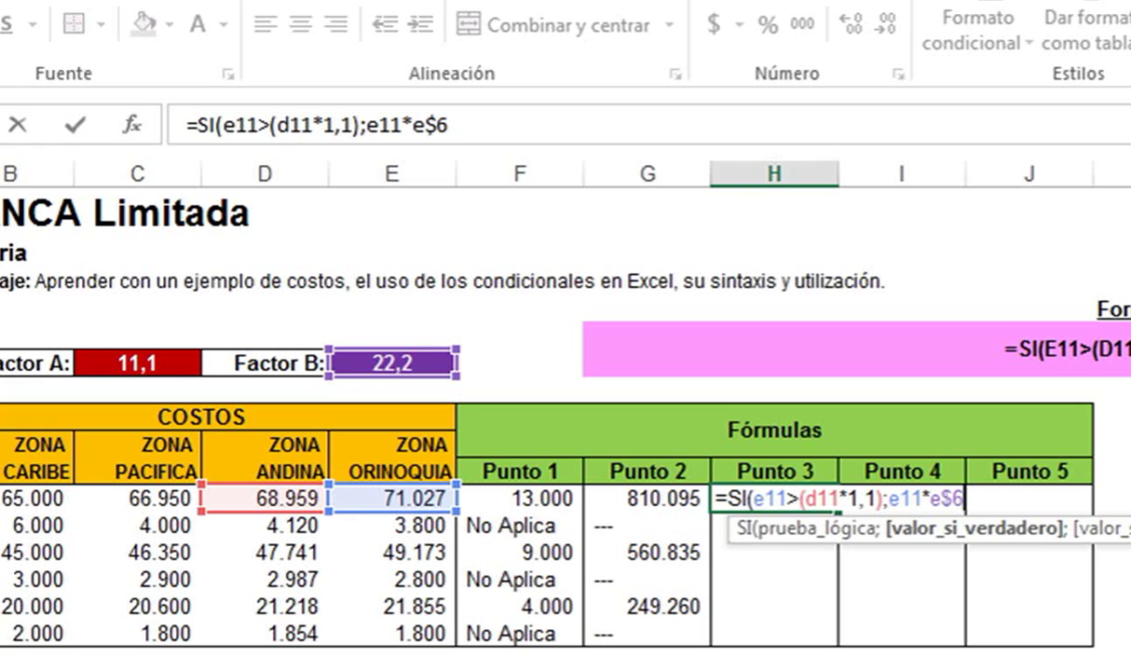
{"action": "type", "text": ";"}
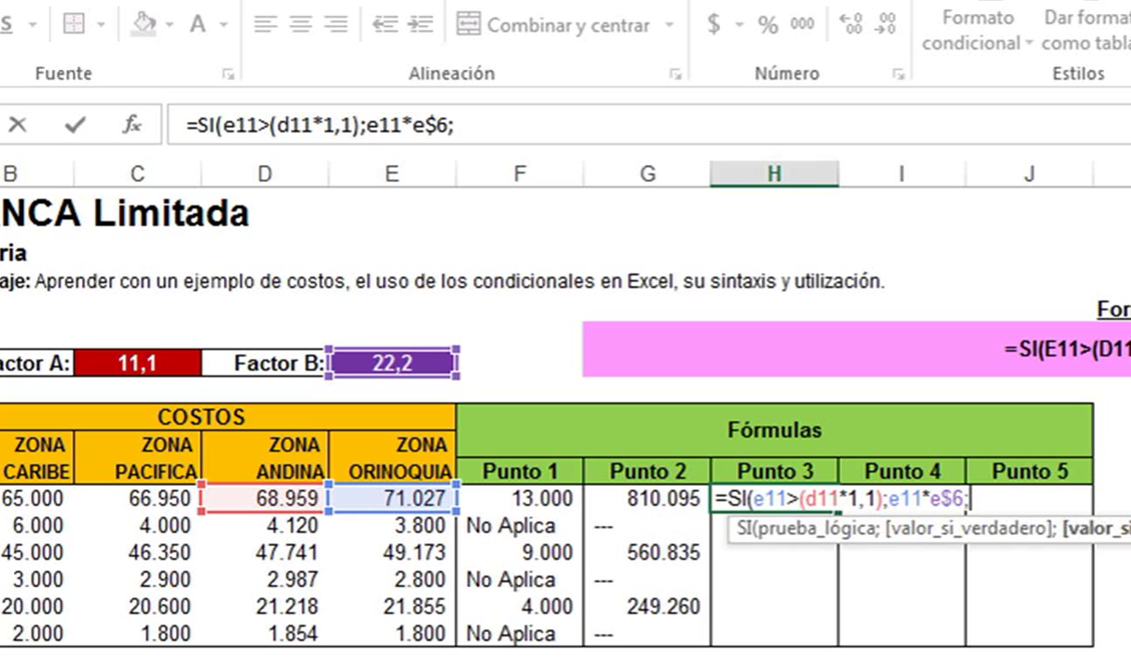
{"action": "type", "text": "\"---\")"}
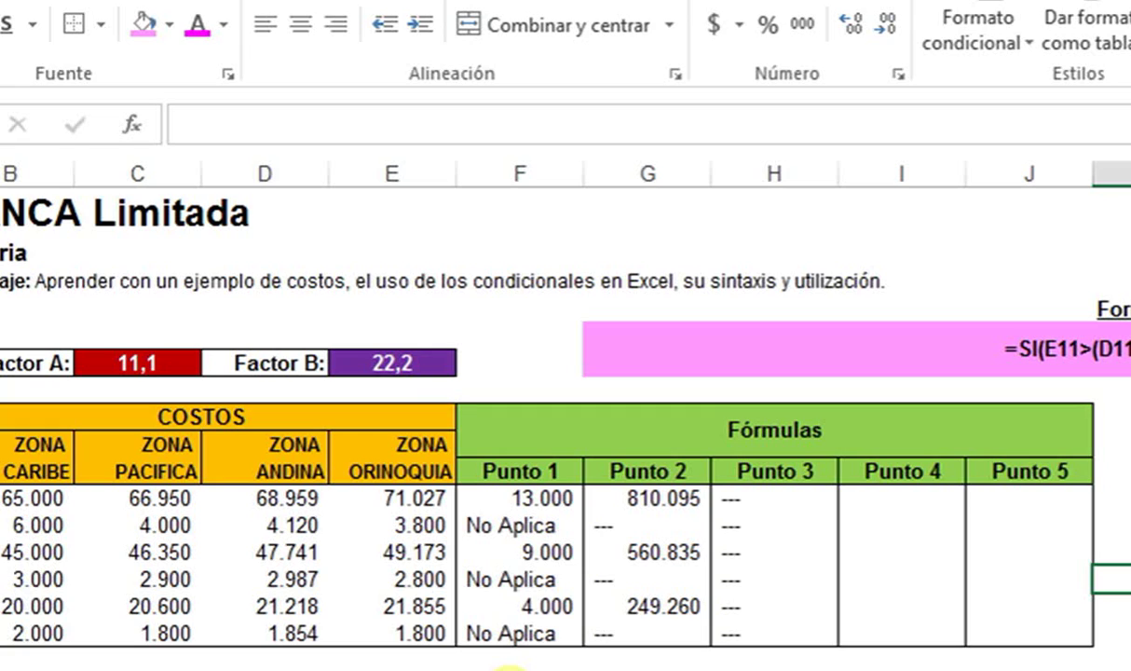
Set the Zona Andina cost of Corbatas in D12 to 2000 to test the Punto 3 condition
{"action": "left_click", "coordinate": [278, 526]}
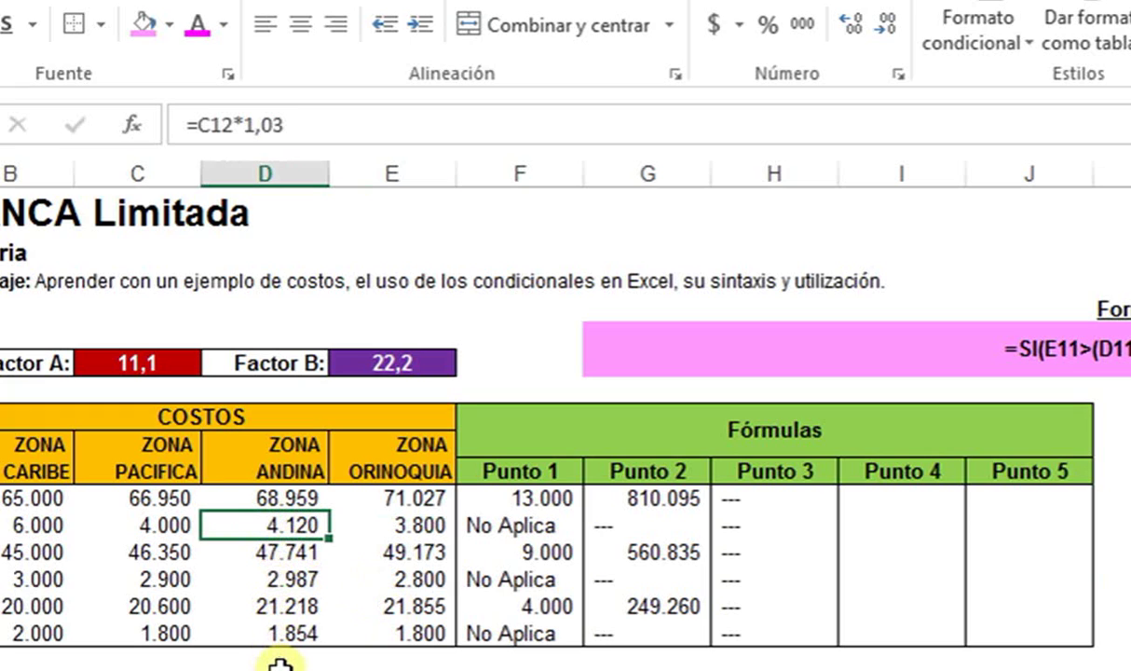
{"action": "type", "text": "2000"}
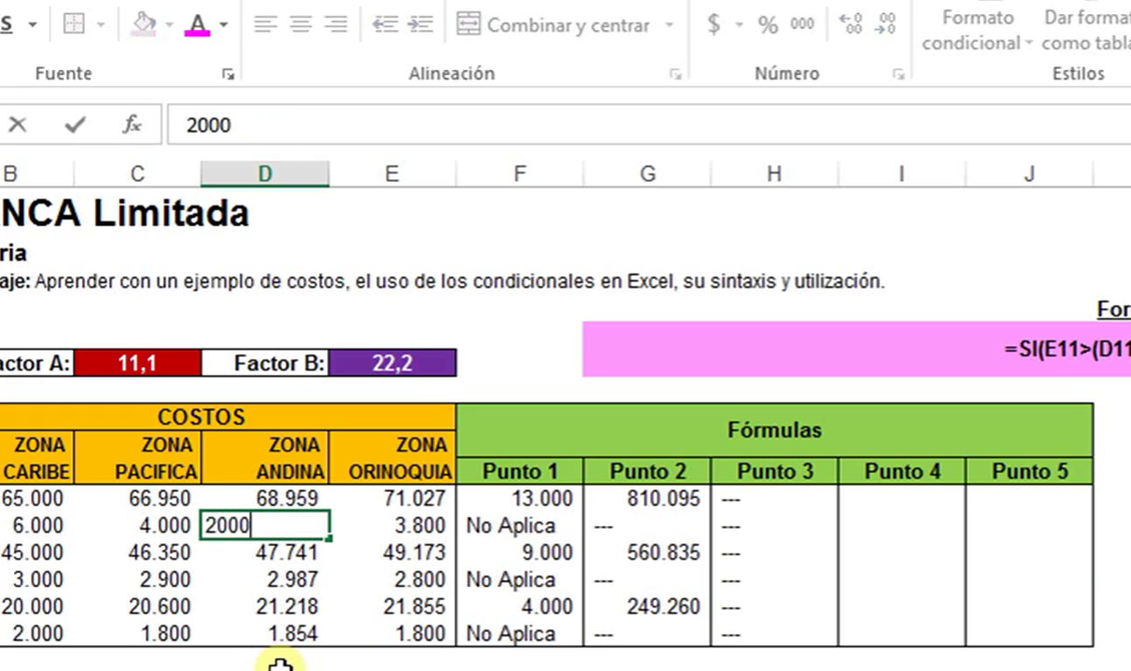
{"action": "key", "text": "Return"}
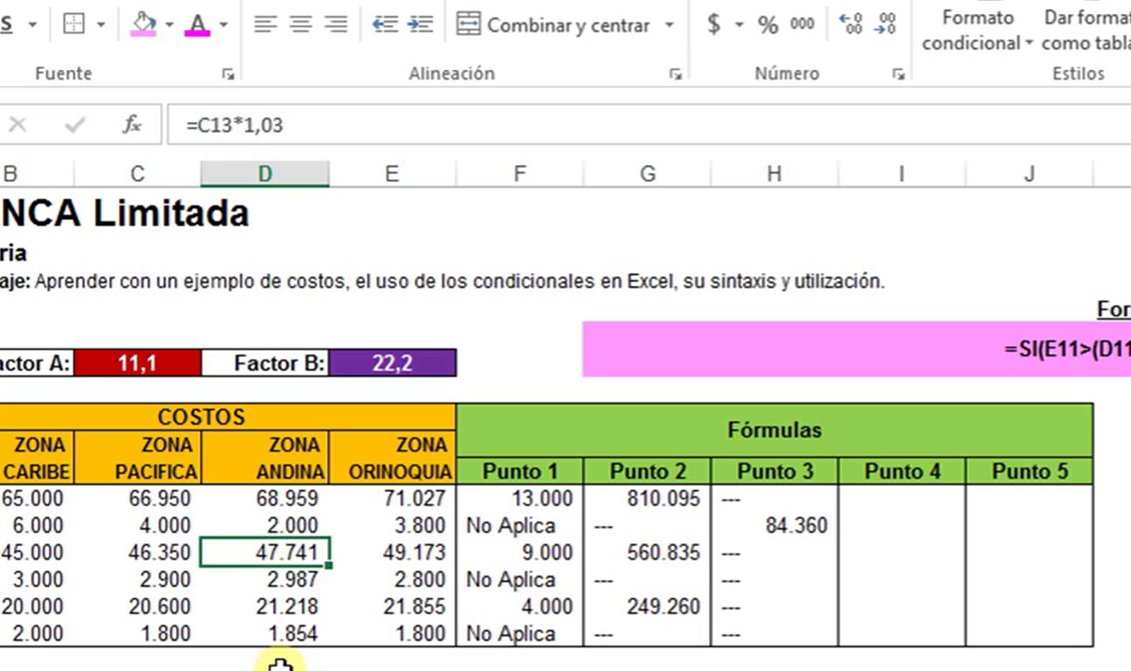
{"action": "left_click", "coordinate": [280, 664]}
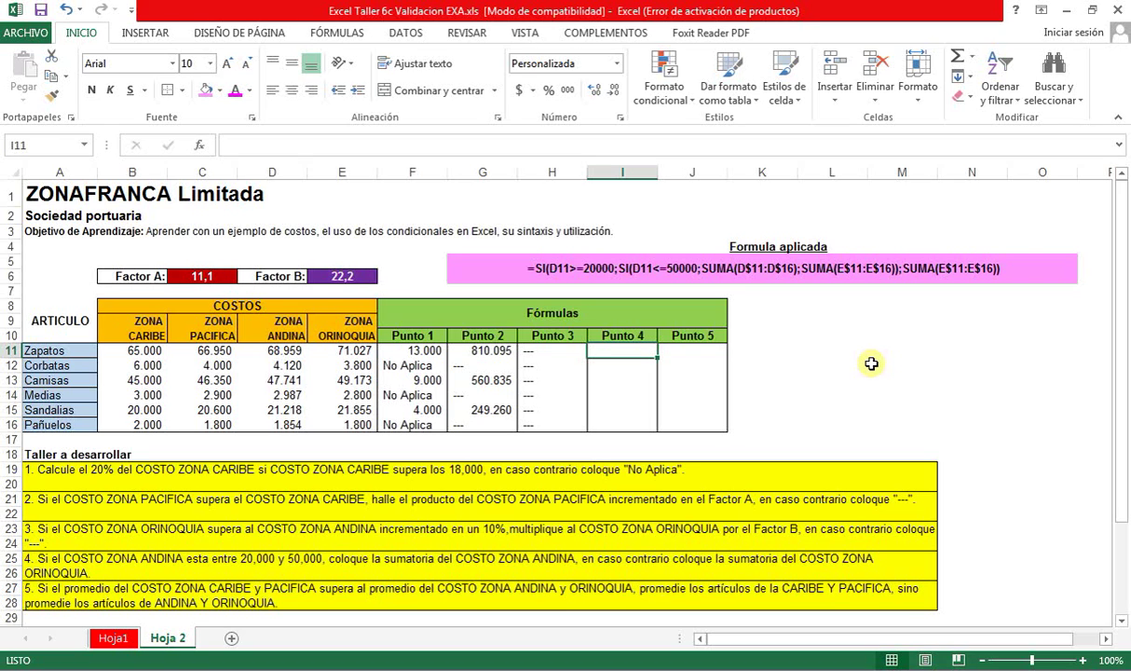
Start the Punto 4 formula in I11 with an SI function whose condition is D11>=20000
{"action": "type", "text": "="}
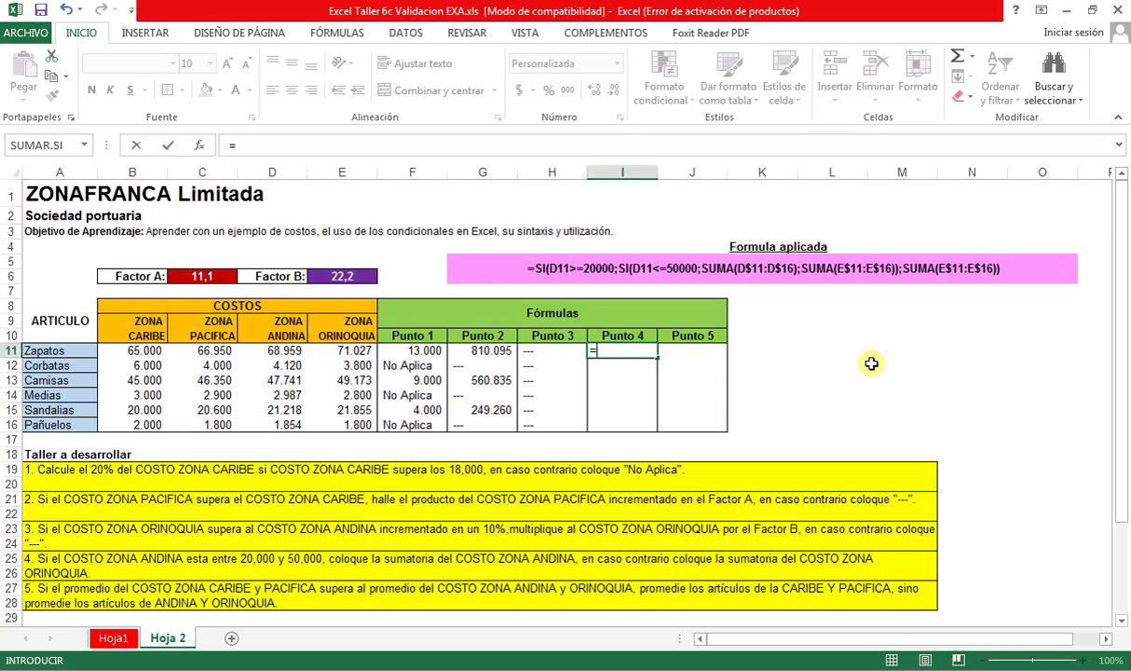
{"action": "type", "text": "SI("}
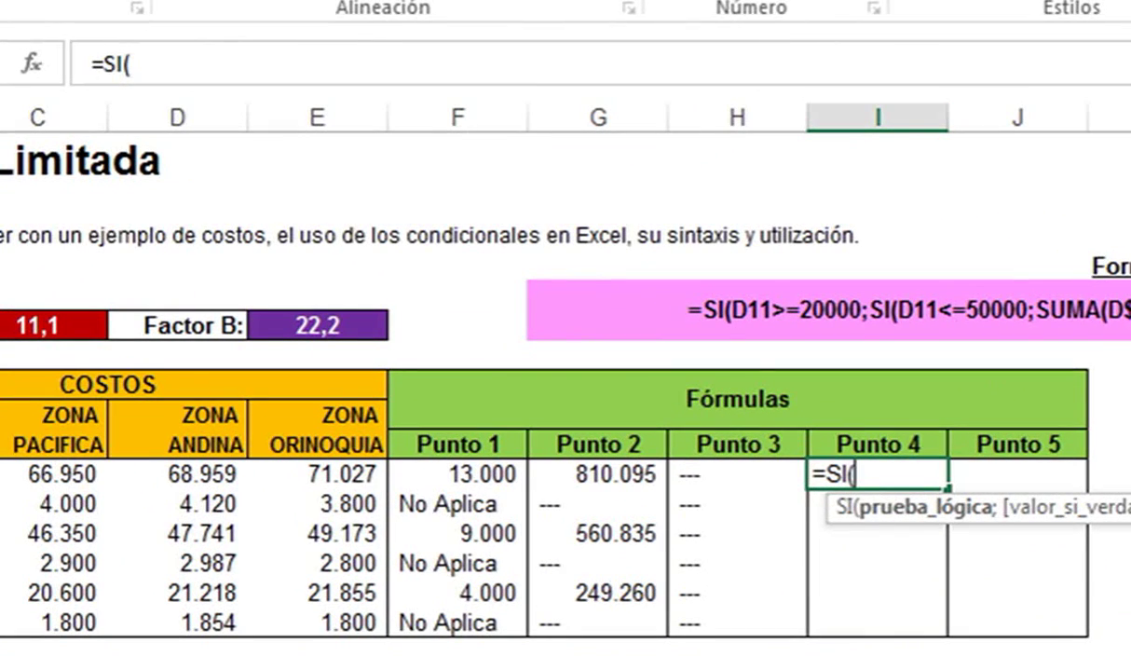
{"action": "type", "text": "d1"}
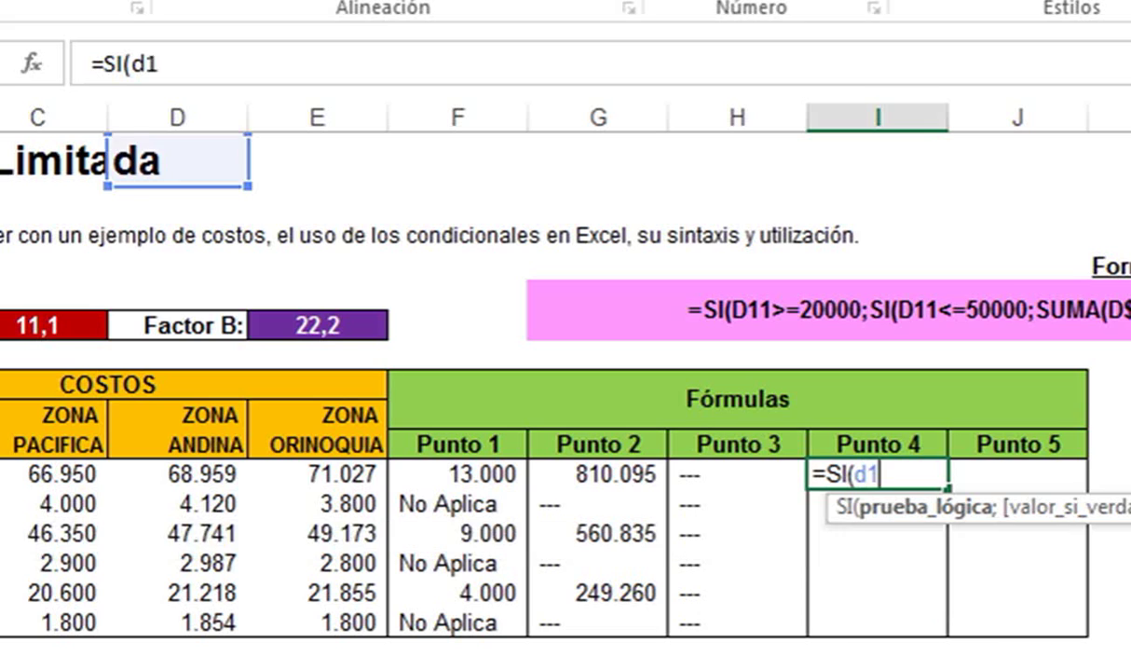
{"action": "type", "text": "1>"}
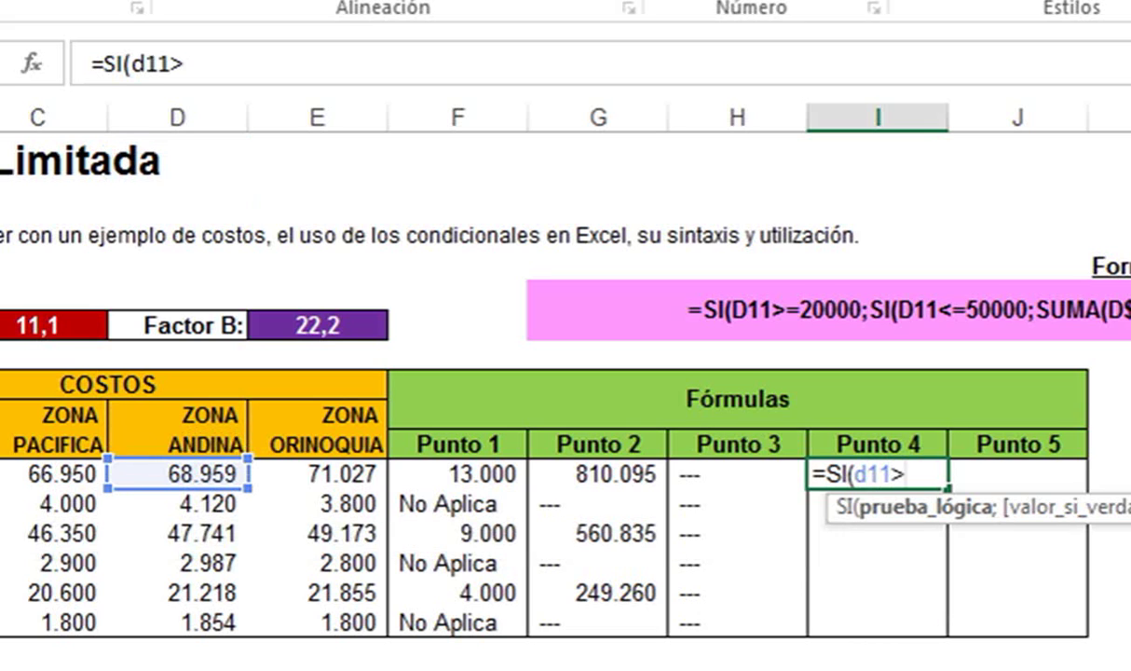
{"action": "type", "text": "=200"}
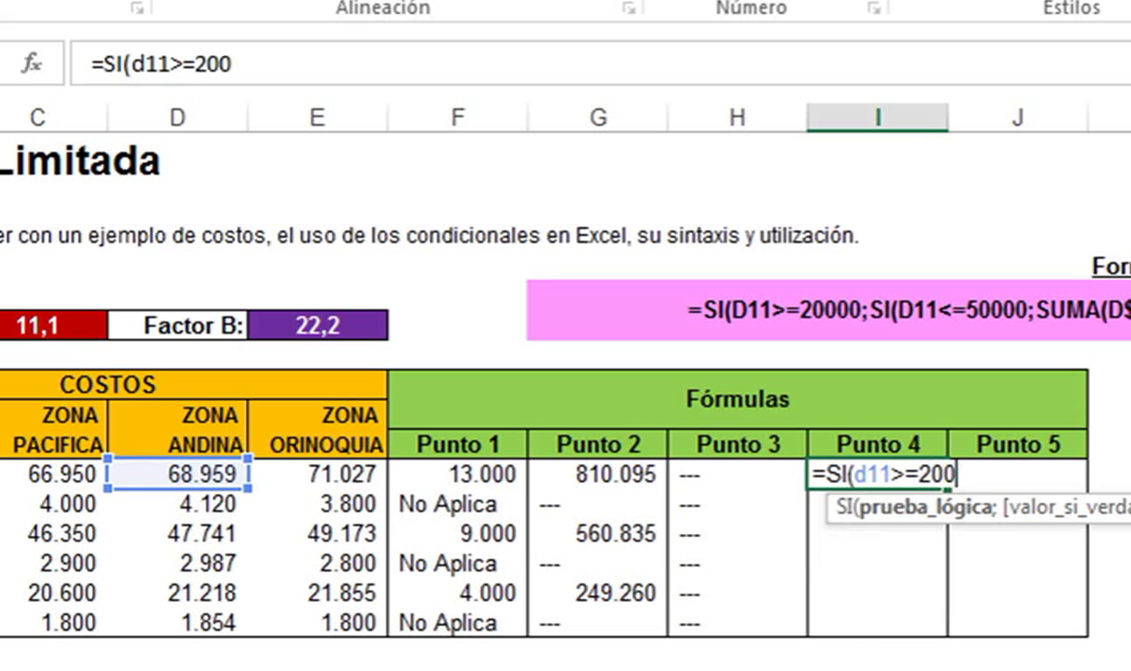
{"action": "type", "text": "00"}
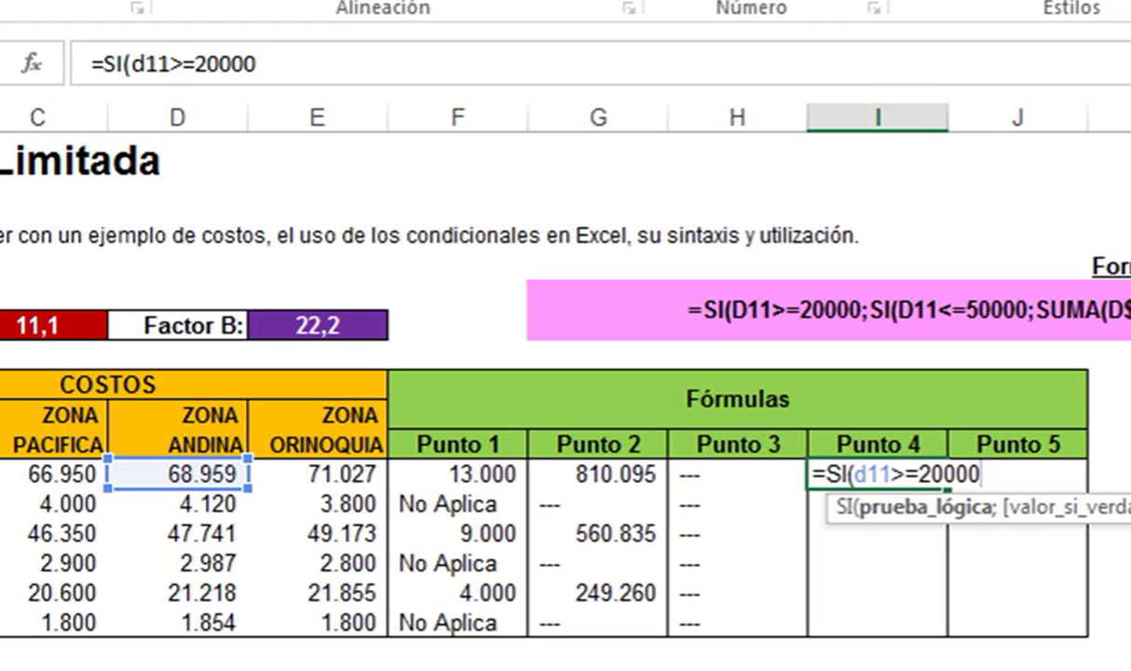
{"action": "type", "text": ";"}
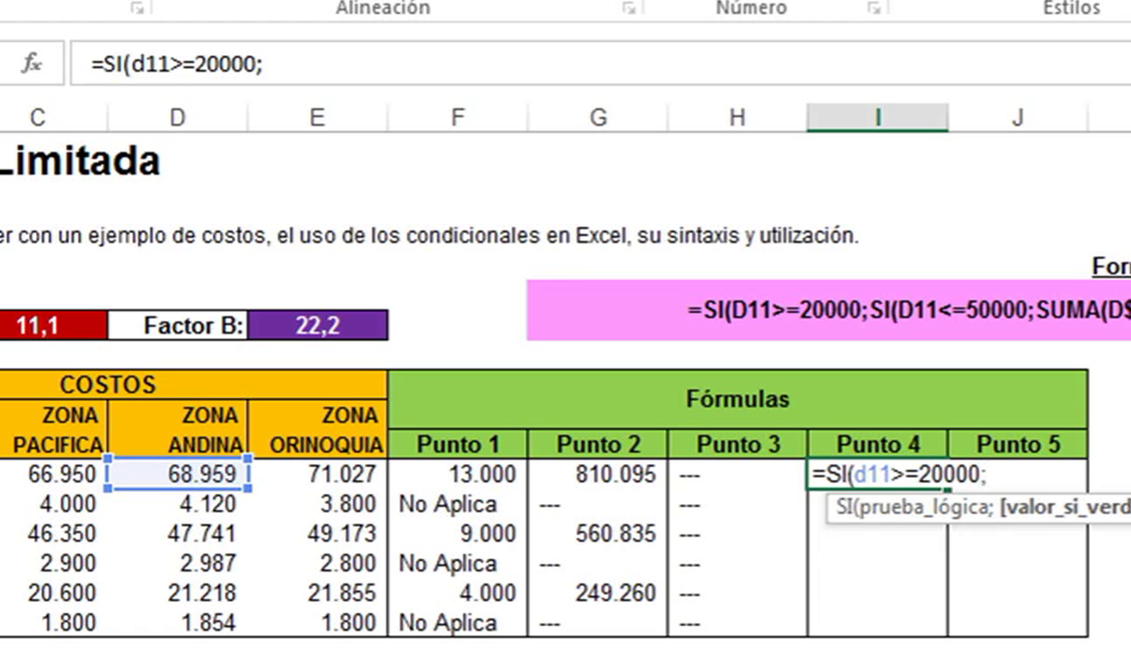
Nest a second SI with the condition D11<=50000 as the true value of the Punto 4 formula
{"action": "type", "text": "SI("}
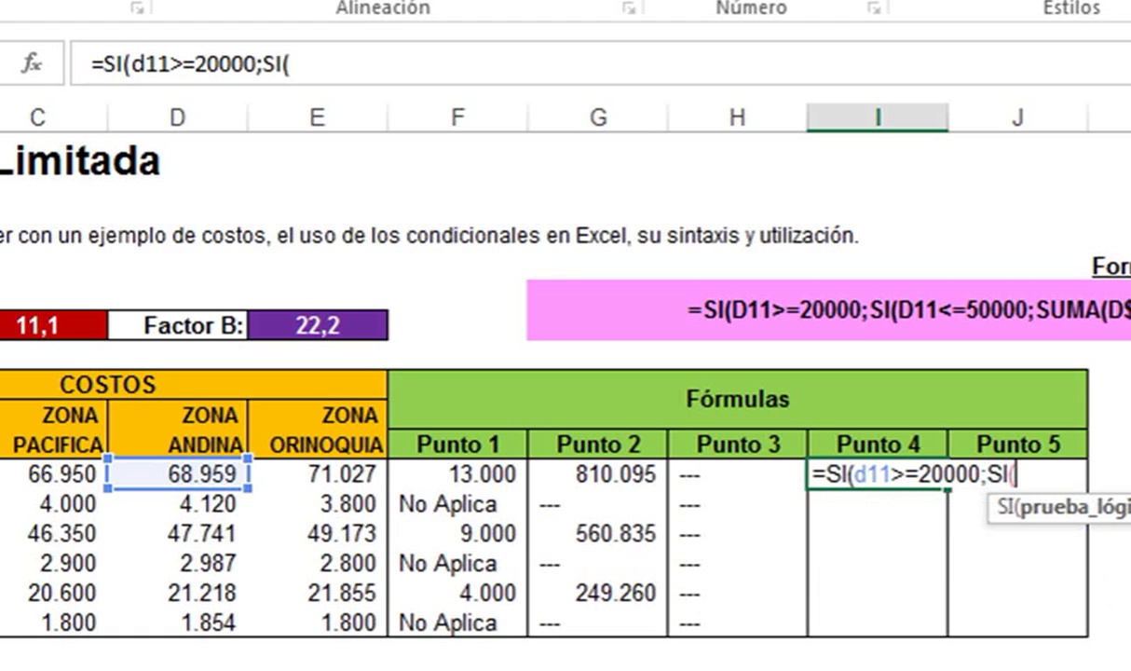
{"action": "type", "text": "d11"}
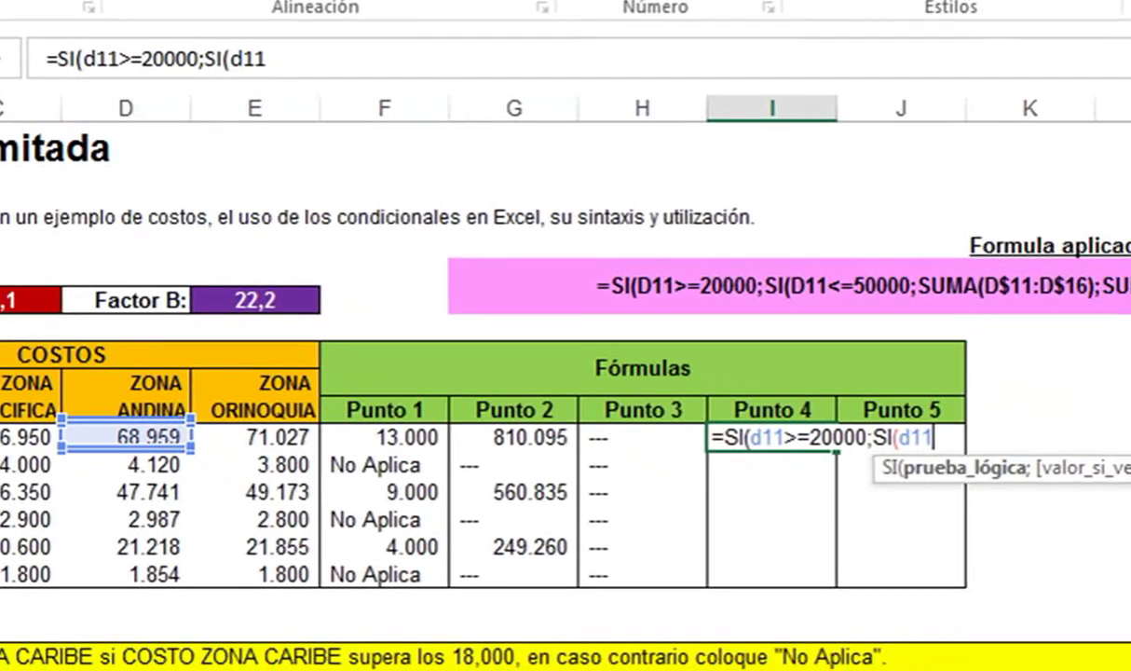
{"action": "type", "text": "<="}
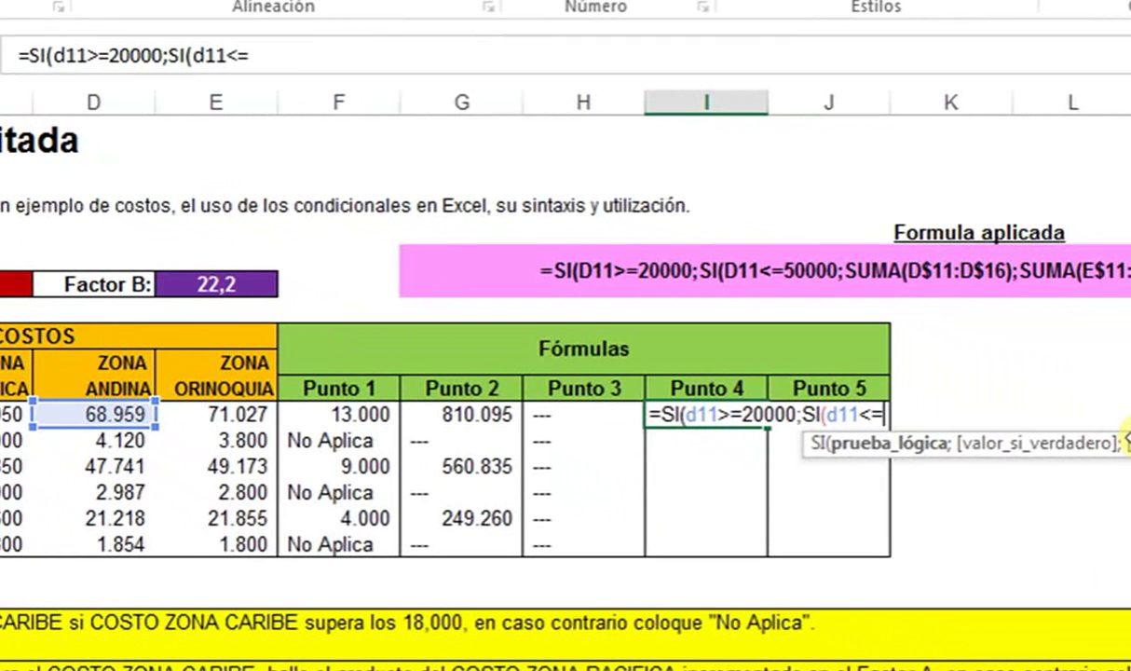
{"action": "type", "text": "50"}
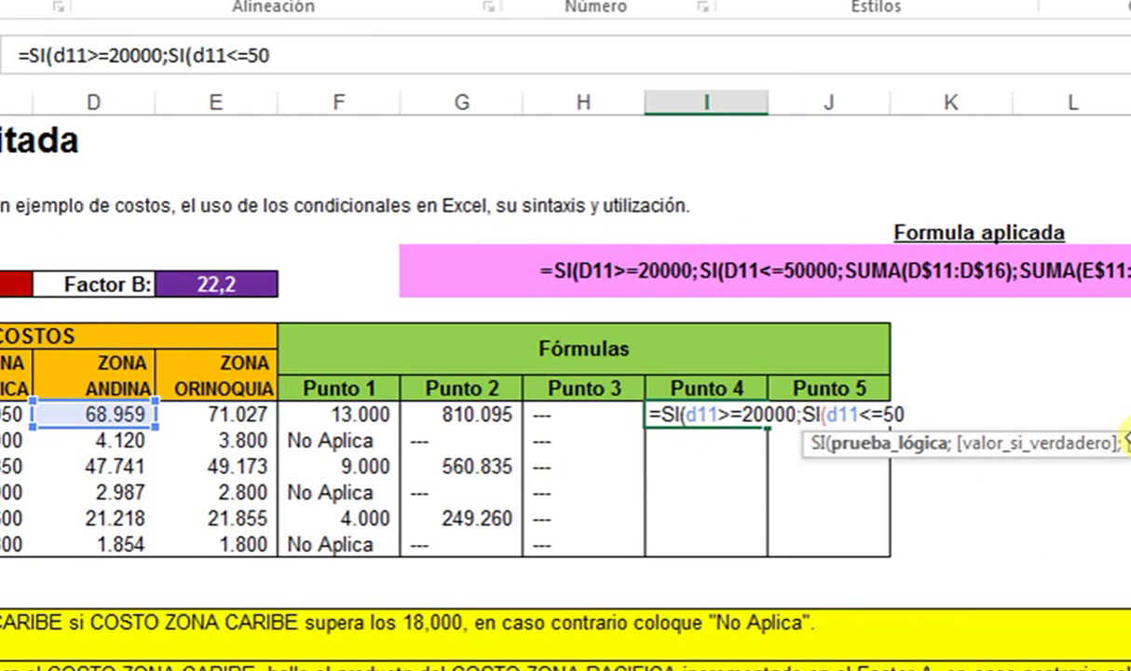
{"action": "type", "text": "000;"}
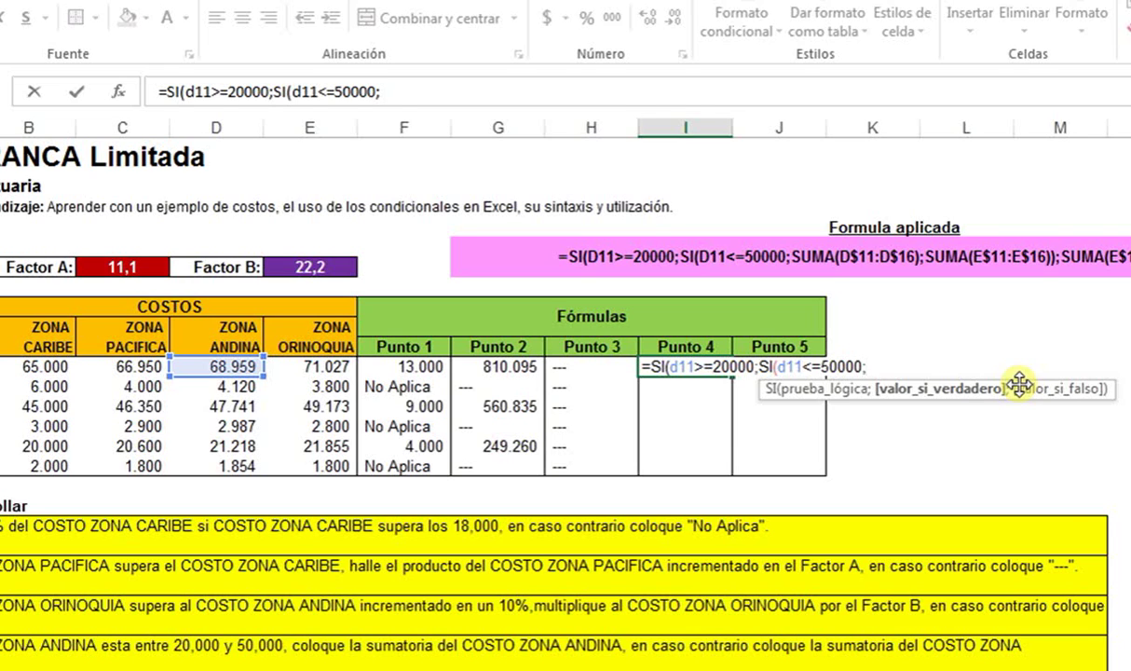
Add SUMA(D$11:D$16), with row-locked references, as the true value of the nested SI in the Punto 4 formula
{"action": "type", "text": "suma("}
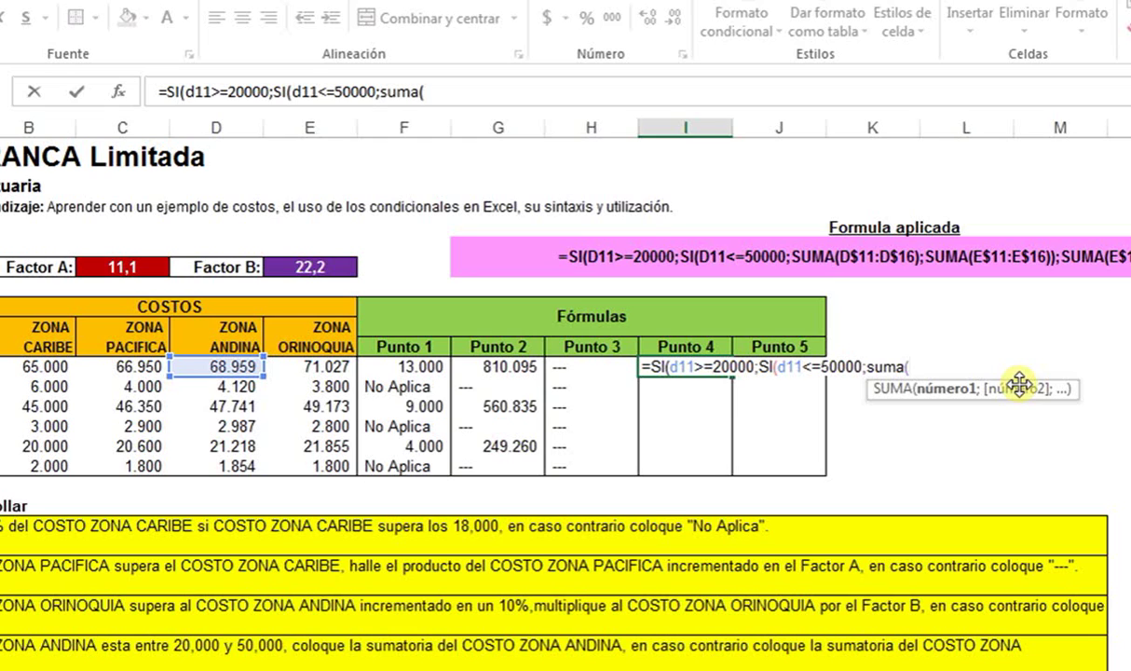
{"action": "type", "text": "d11"}
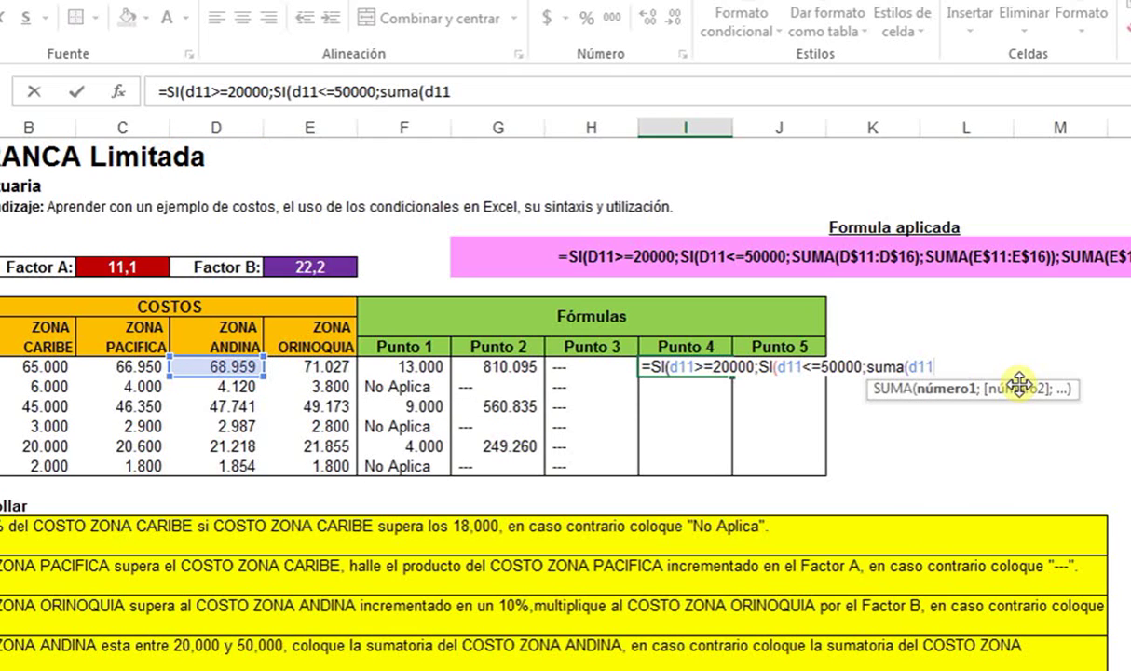
{"action": "type", "text": ":d16"}
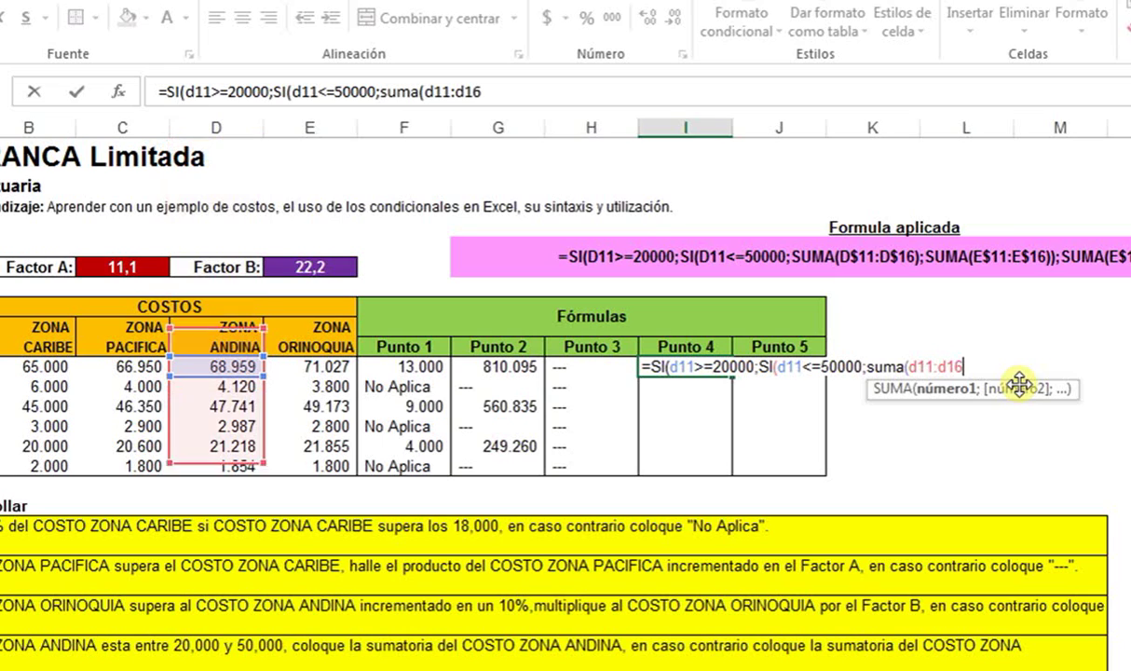
{"action": "type", "text": ")"}
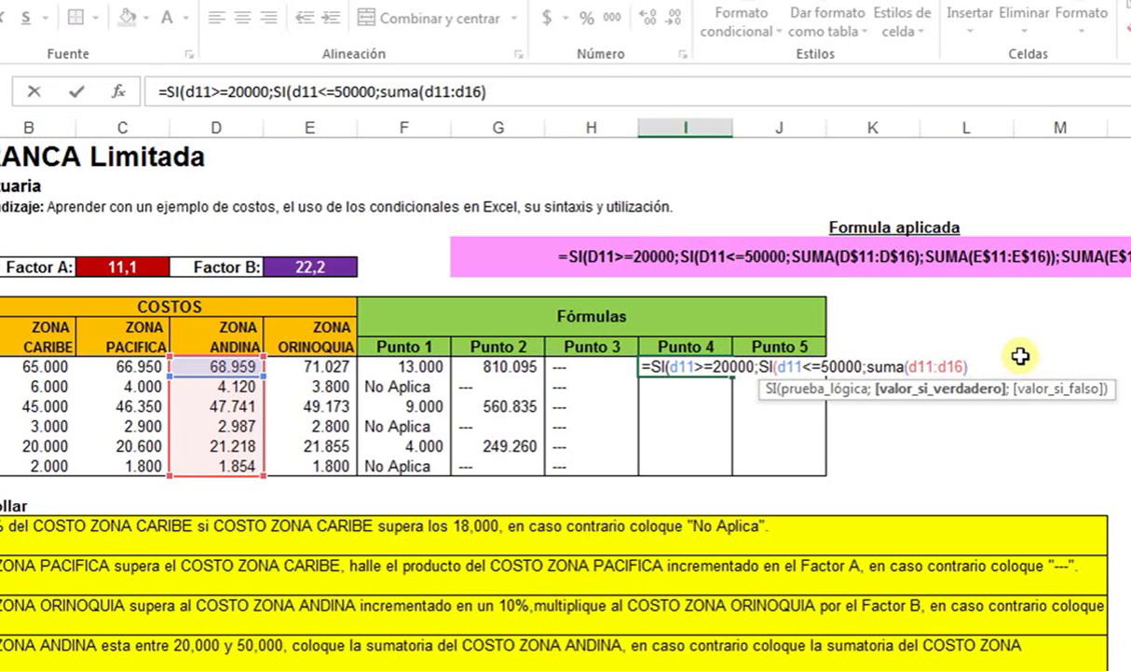
{"action": "left_click", "coordinate": [922, 368]}
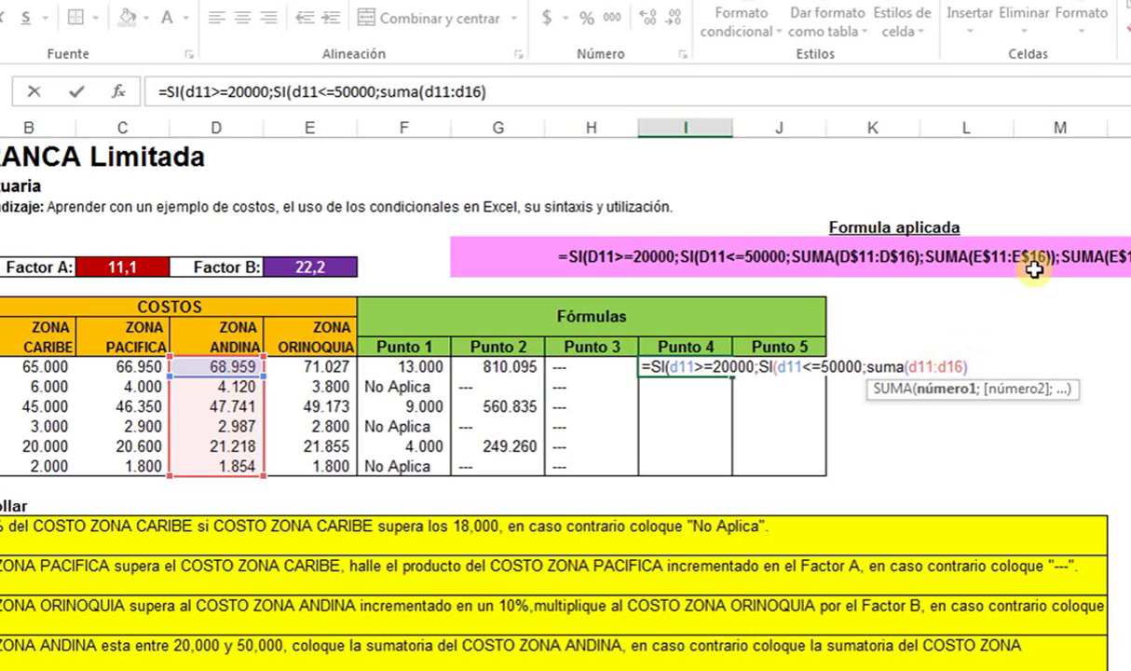
{"action": "type", "text": "$"}
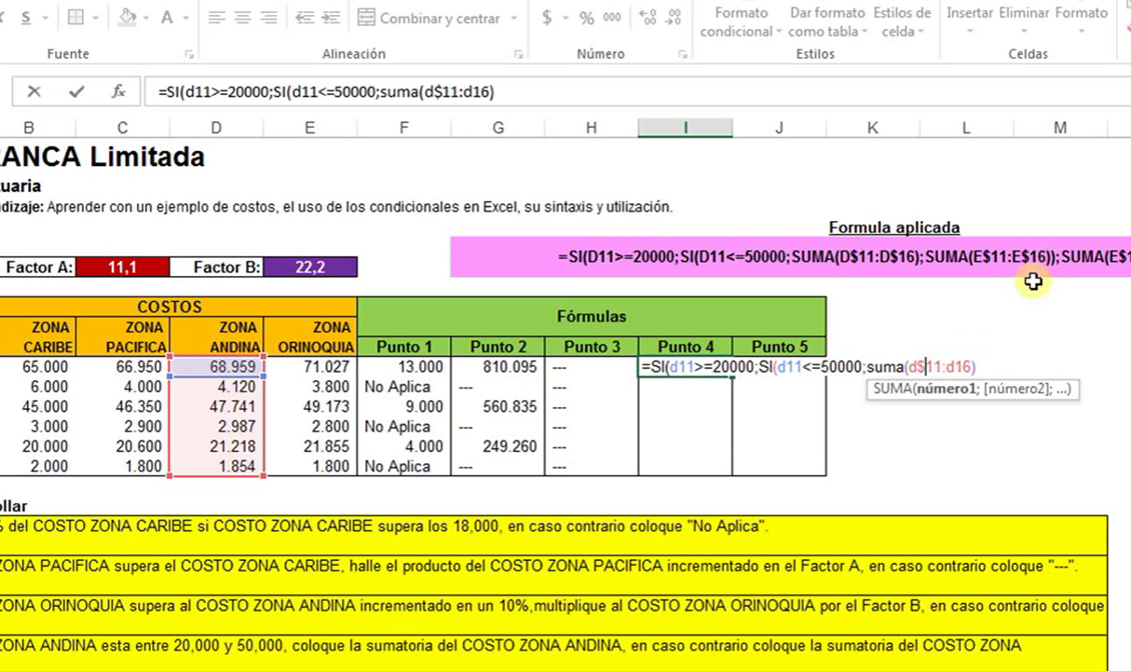
{"action": "left_click", "coordinate": [954, 367]}
{"action": "type", "text": "$16)"}
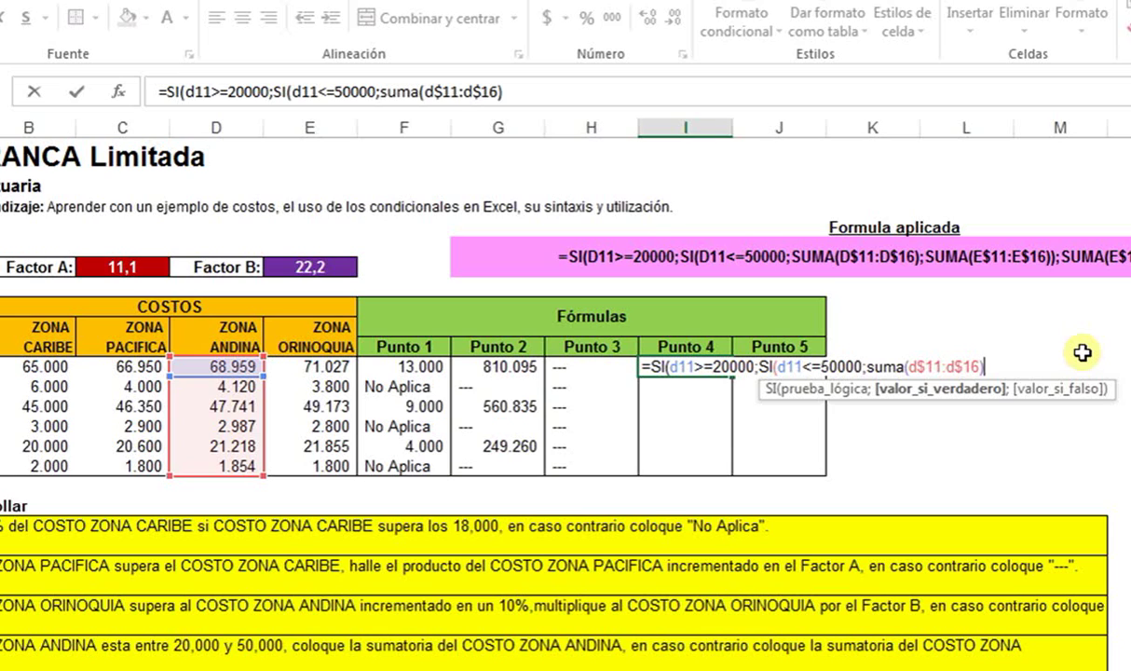
Add SUMA(E$11:E$16) as the false value of the nested SI and close that inner function
{"action": "type", "text": ";"}
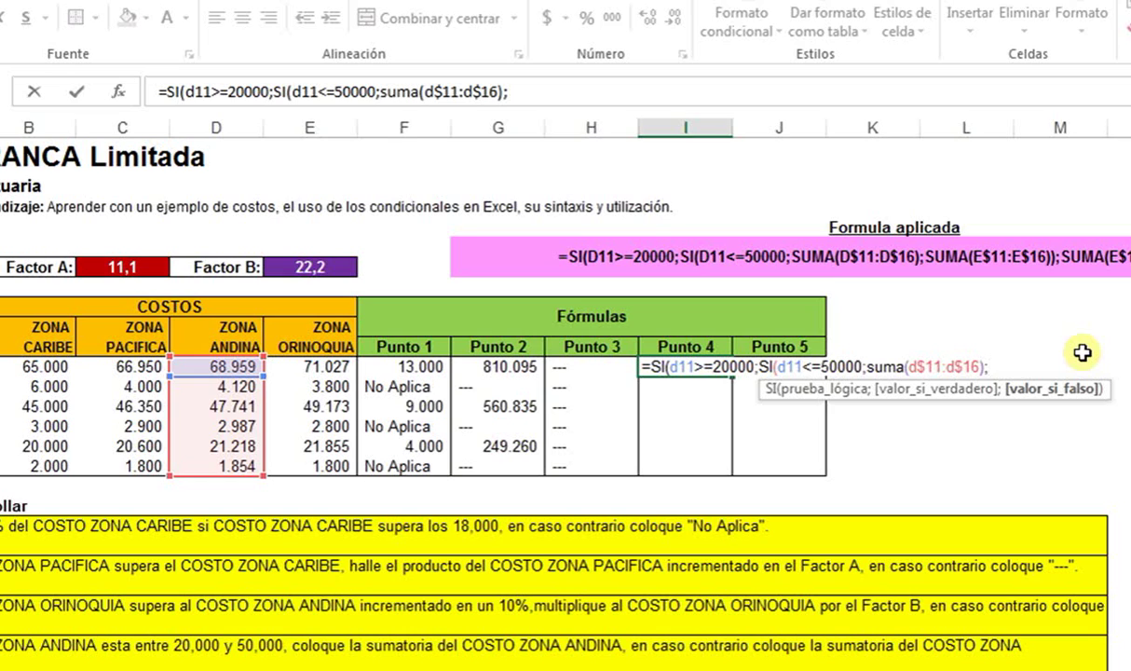
{"action": "type", "text": "suma("}
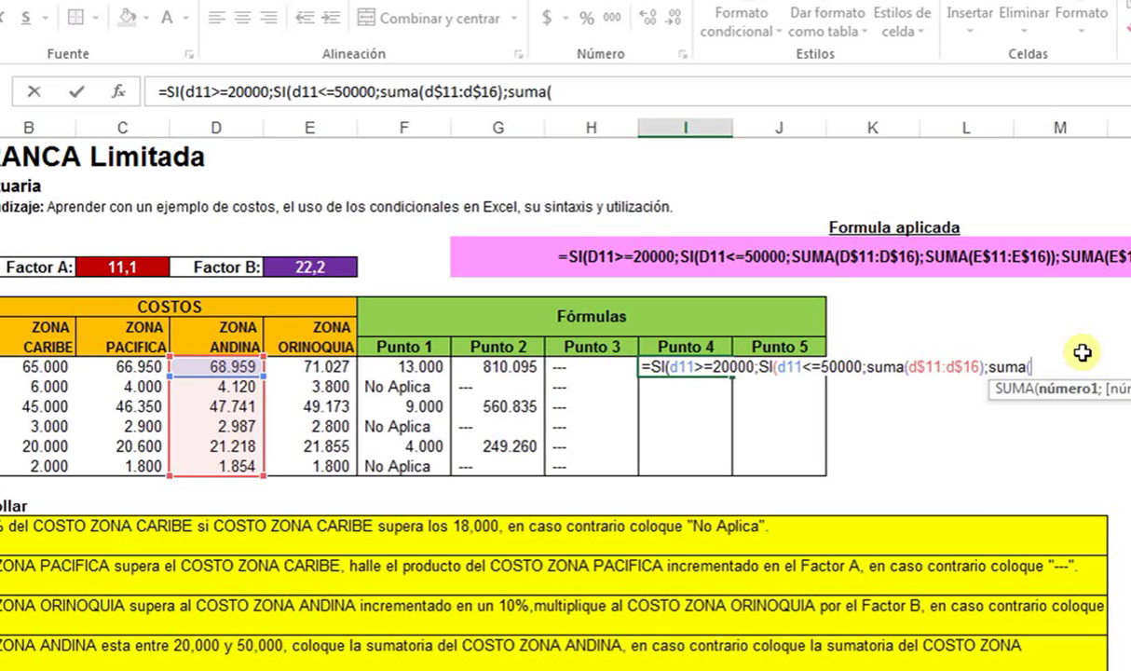
{"action": "type", "text": "e$11:e"}
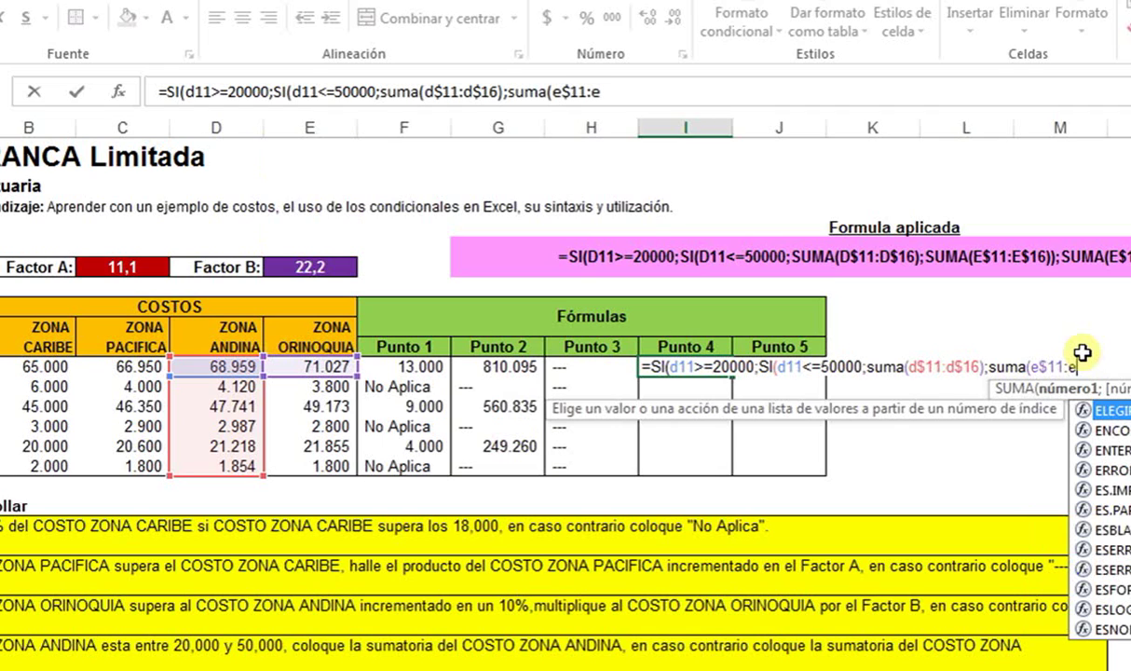
{"action": "type", "text": "$1"}
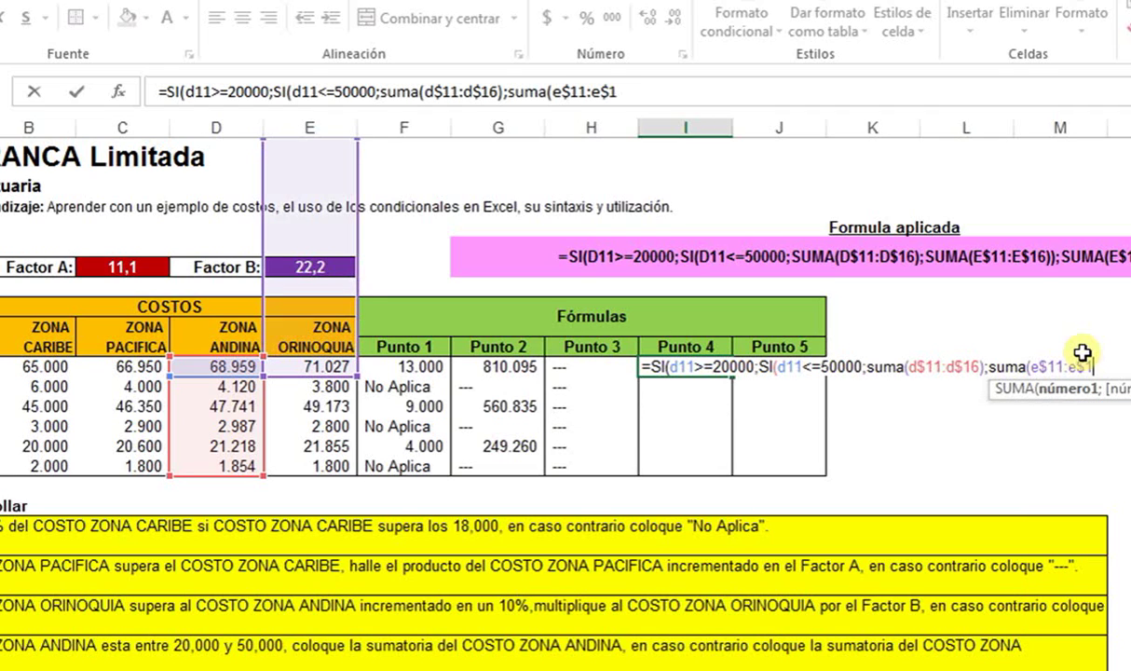
{"action": "type", "text": "6)"}
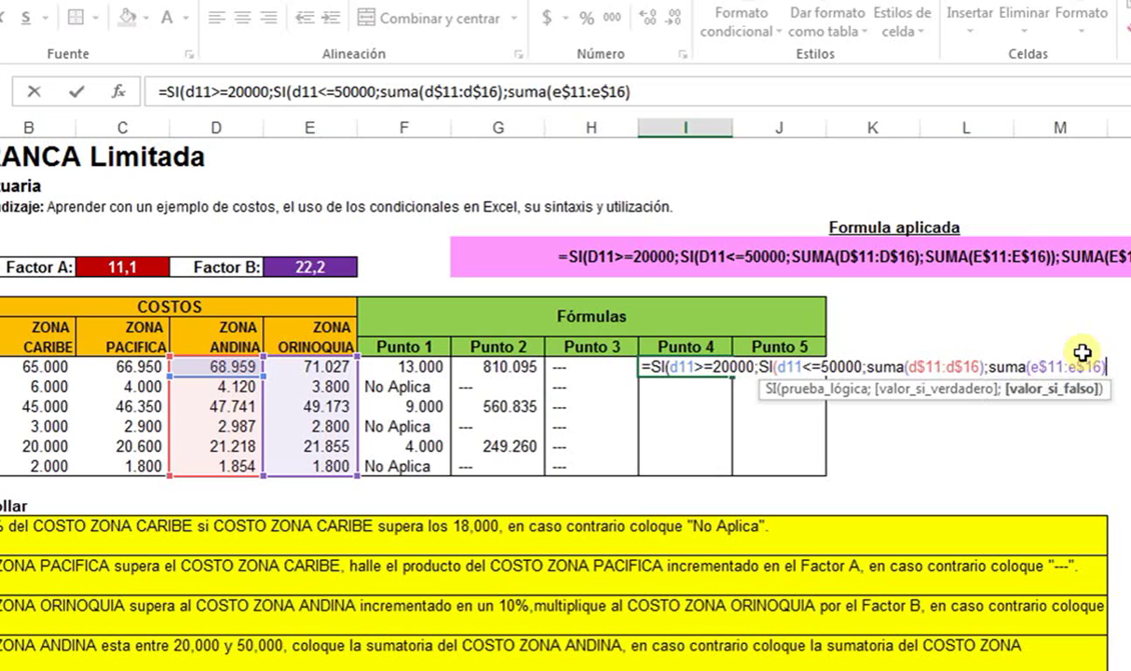
{"action": "type", "text": ");"}
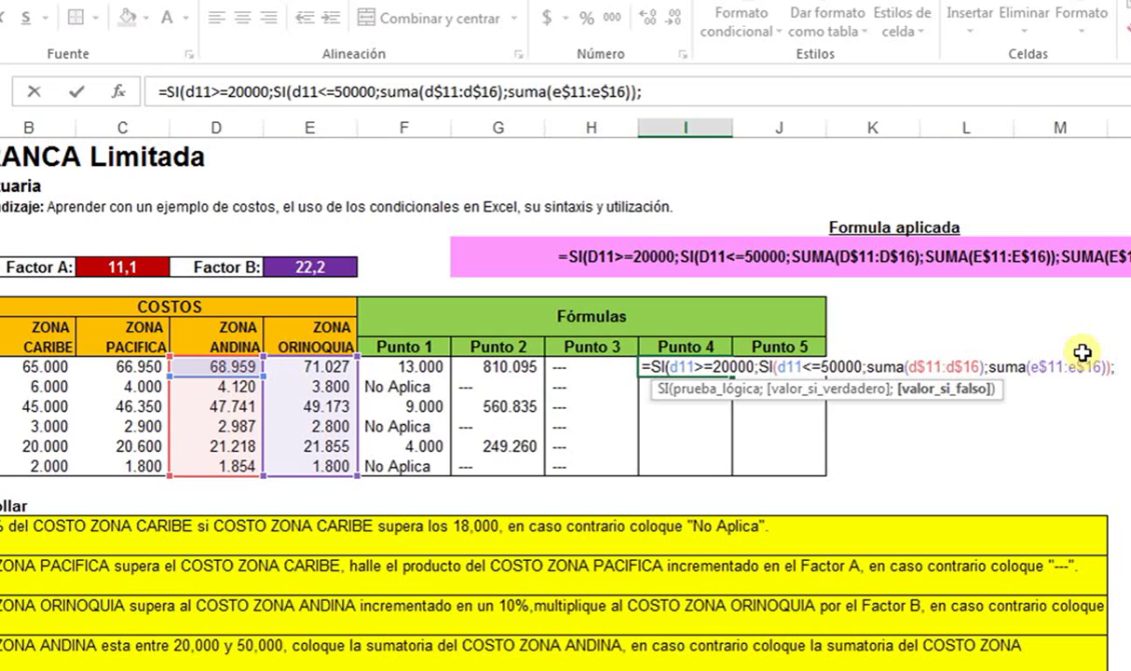
Complete the Punto 4 formula in I11 with SUMA(E$11:E$16) as the outer SI's false value and enter it
{"action": "type", "text": "suma("}
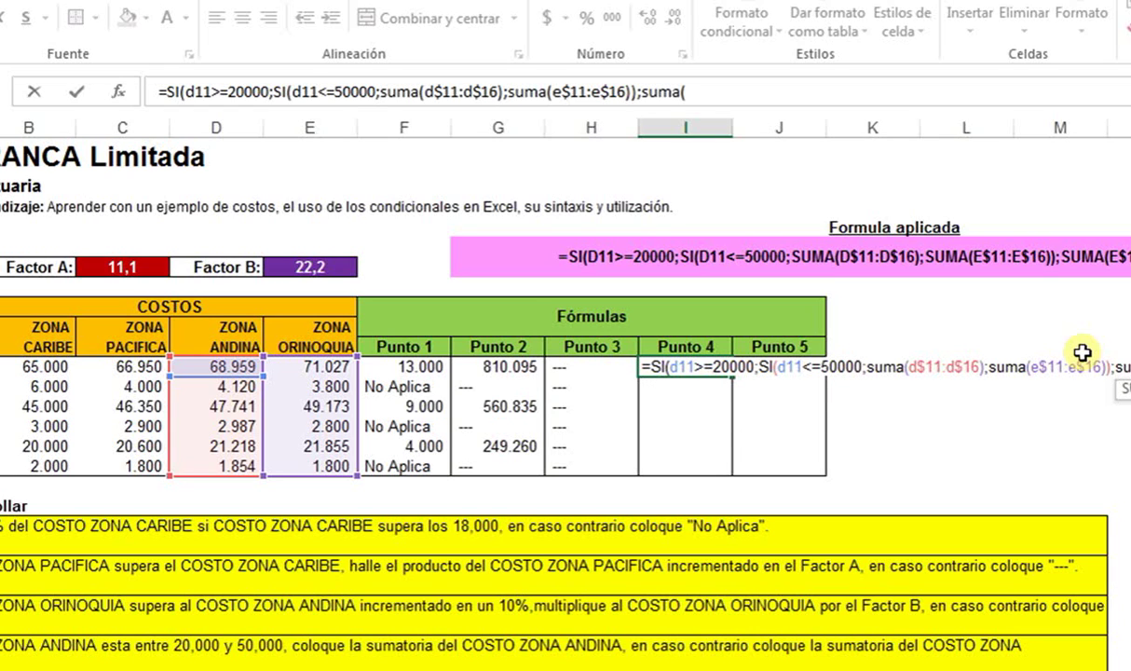
{"action": "type", "text": "e"}
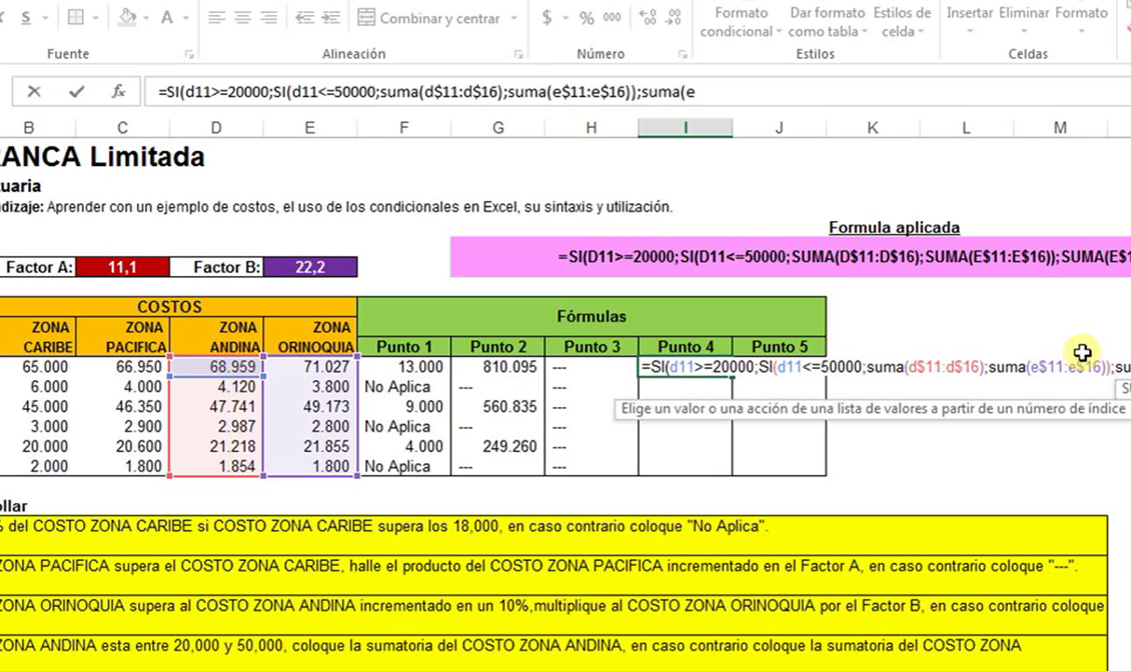
{"action": "type", "text": "$"}
{"action": "key", "text": "BackSpace"}
{"action": "type", "text": "$11"}
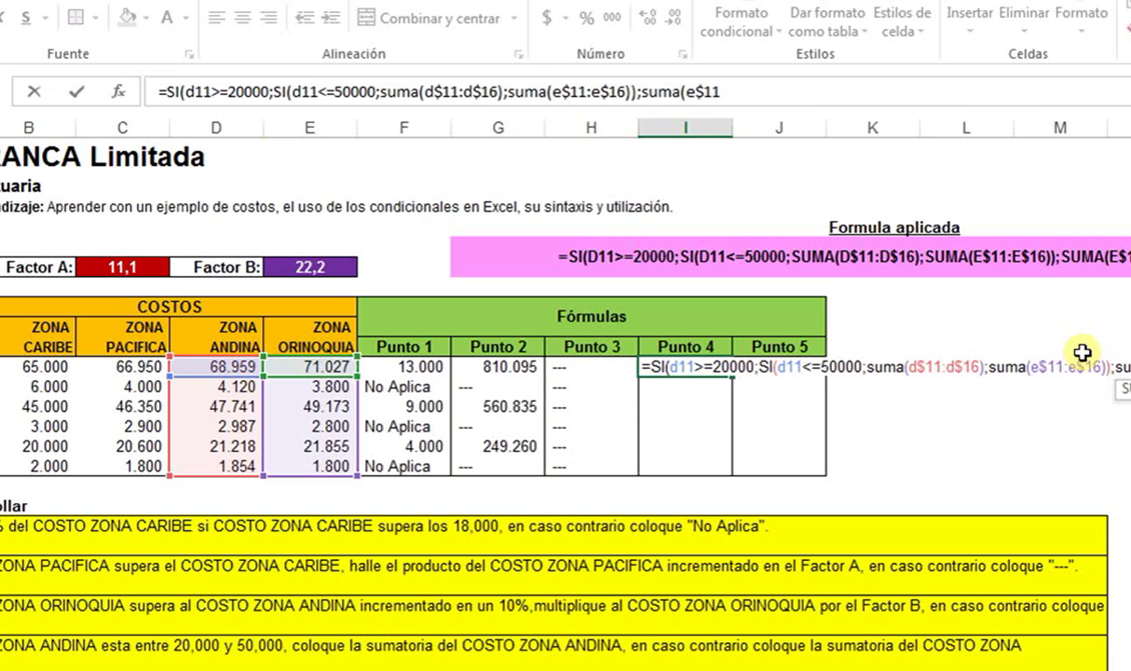
{"action": "type", "text": ":e$16"}
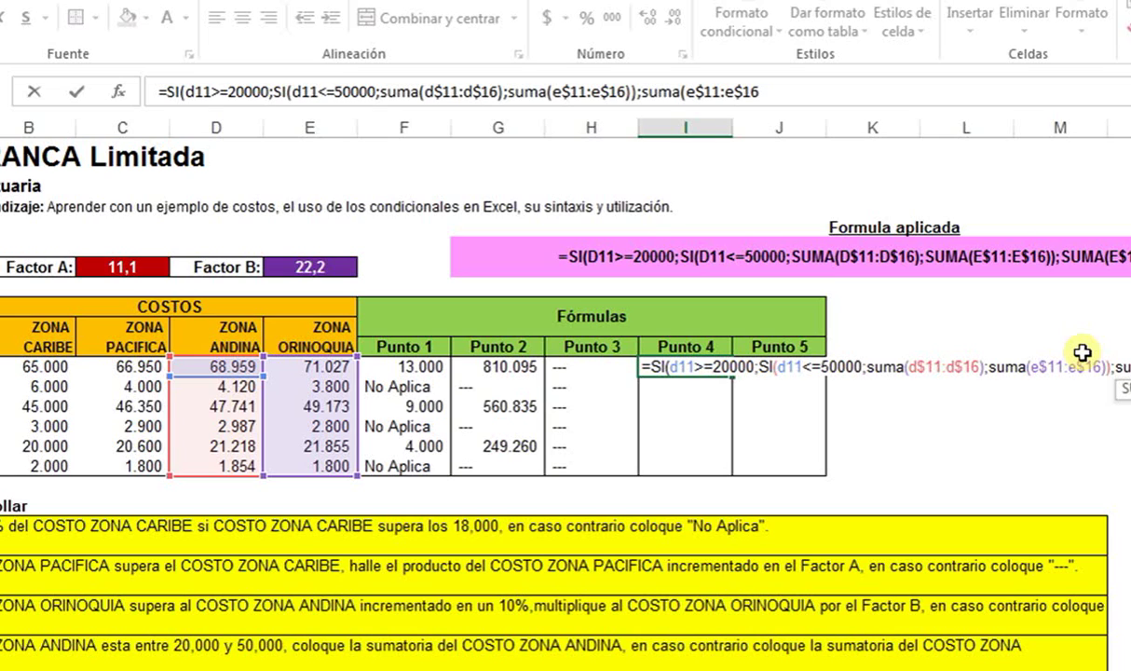
{"action": "type", "text": ")"}
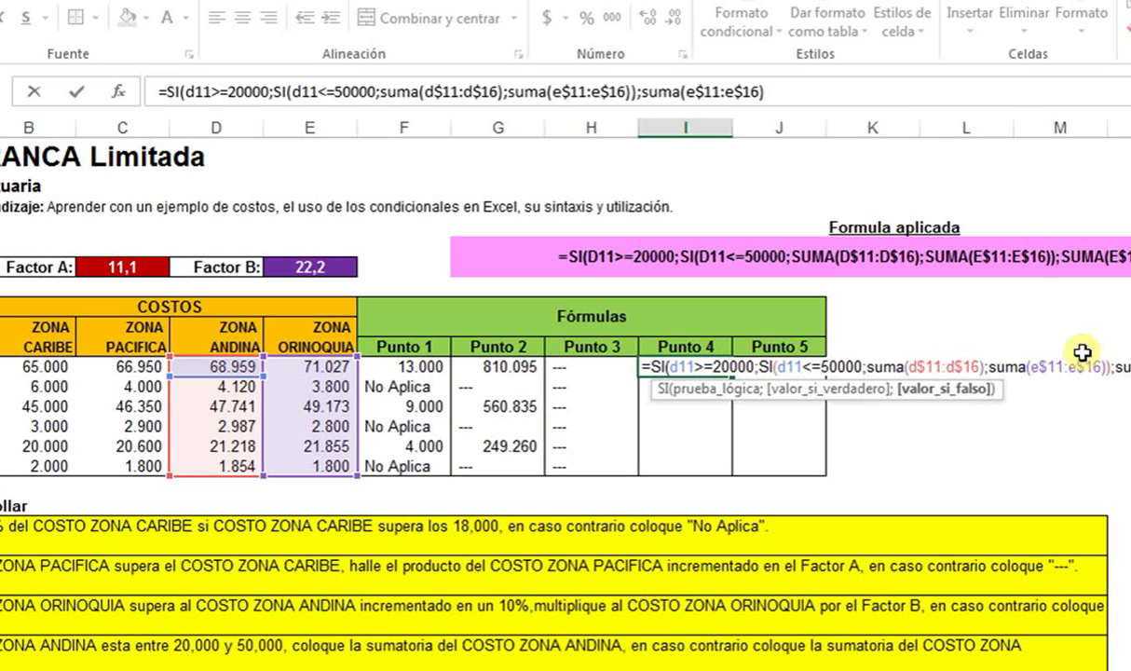
{"action": "type", "text": ")"}
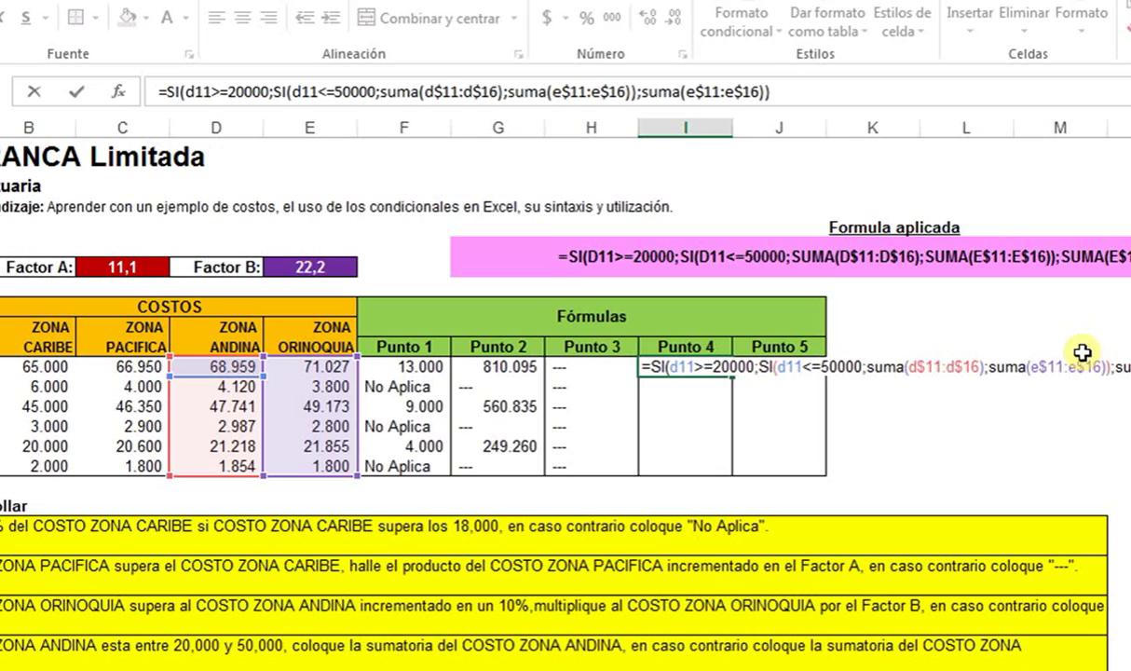
{"action": "key", "text": "Return"}
Fill the Punto 4 formula from I11 down to I16 for the remaining articles
{"action": "left_click", "coordinate": [688, 366]}
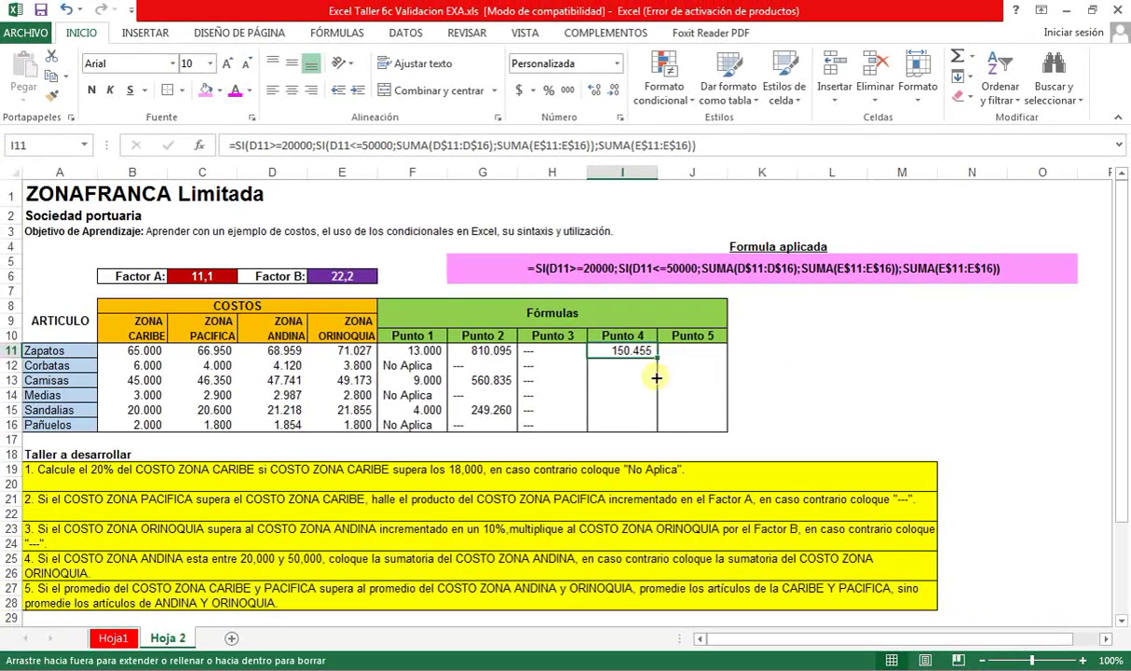
{"action": "left_click_drag", "start_coordinate": [656, 377], "coordinate": [659, 430]}
{"action": "left_click", "coordinate": [774, 428]}
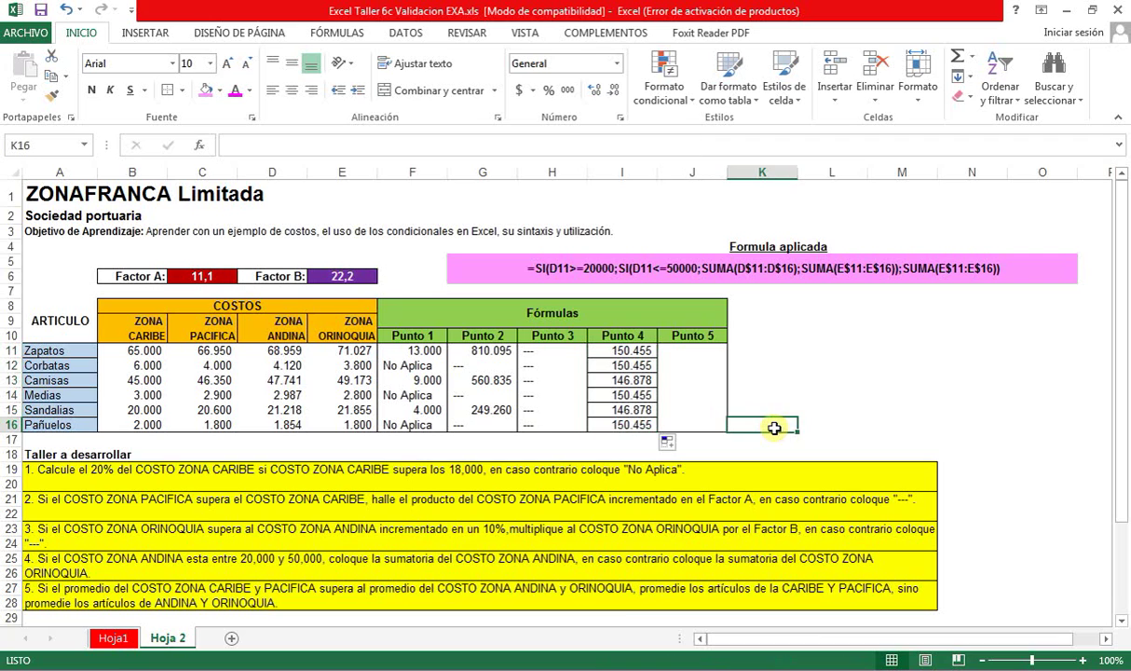
Remove the inner borders from the Punto 4 cells I11:I16 and apply only outside borders to the range
{"action": "left_click_drag", "start_coordinate": [620, 351], "coordinate": [627, 427]}
{"action": "left_click", "coordinate": [182, 91]}
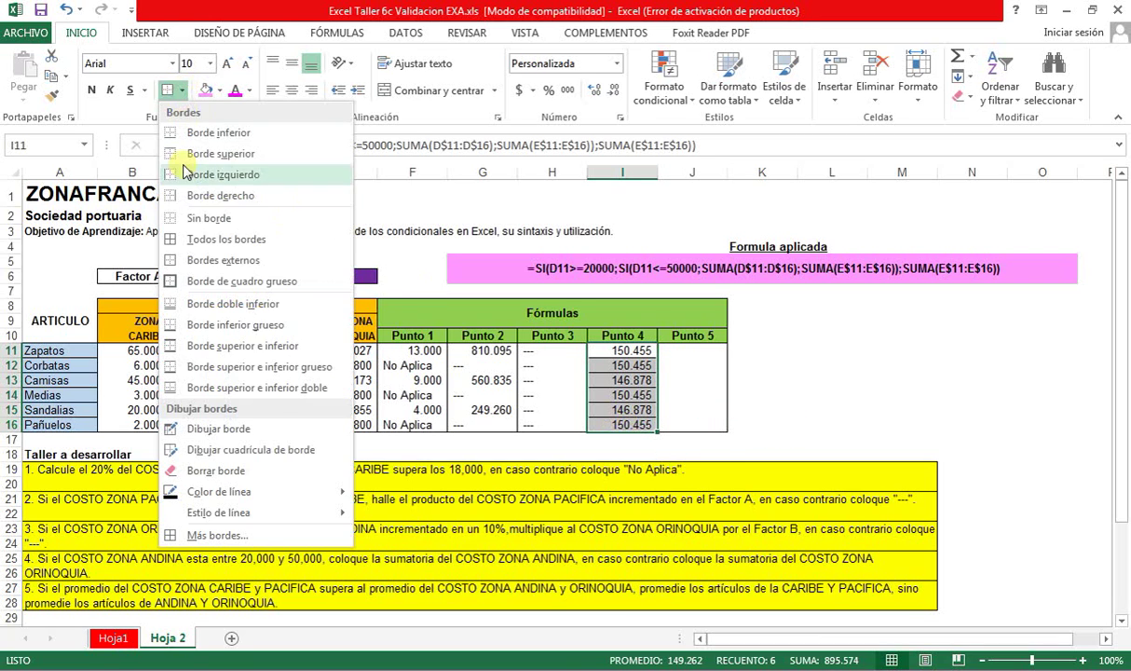
{"action": "left_click", "coordinate": [189, 222]}
{"action": "left_click", "coordinate": [181, 90]}
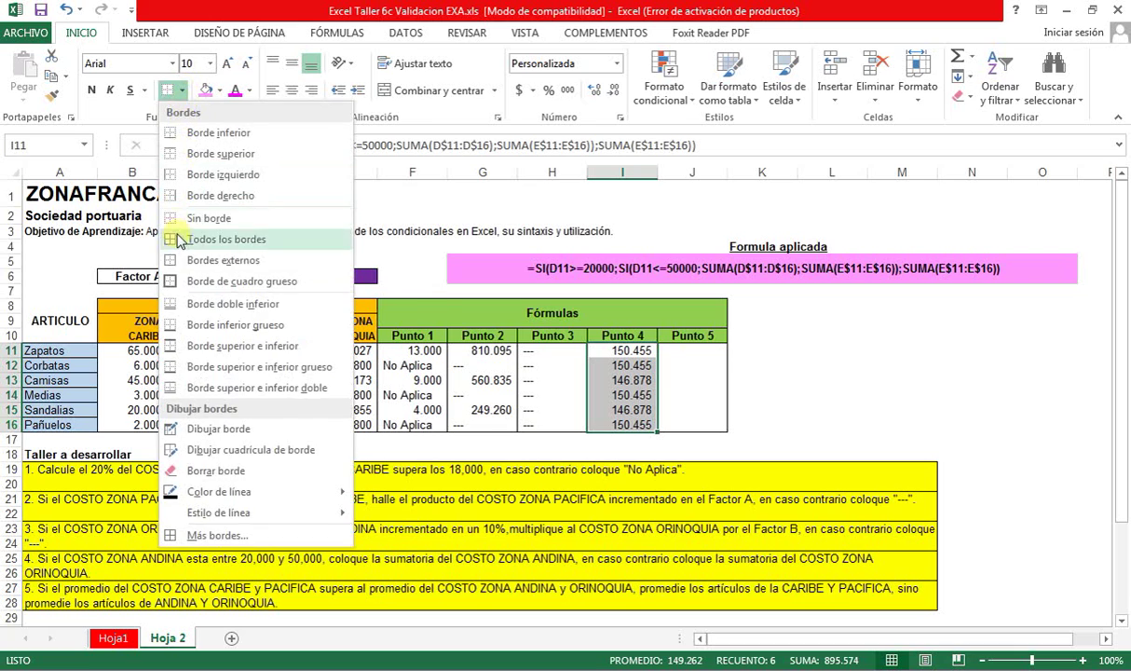
{"action": "left_click", "coordinate": [179, 264]}
{"action": "left_click", "coordinate": [884, 424]}
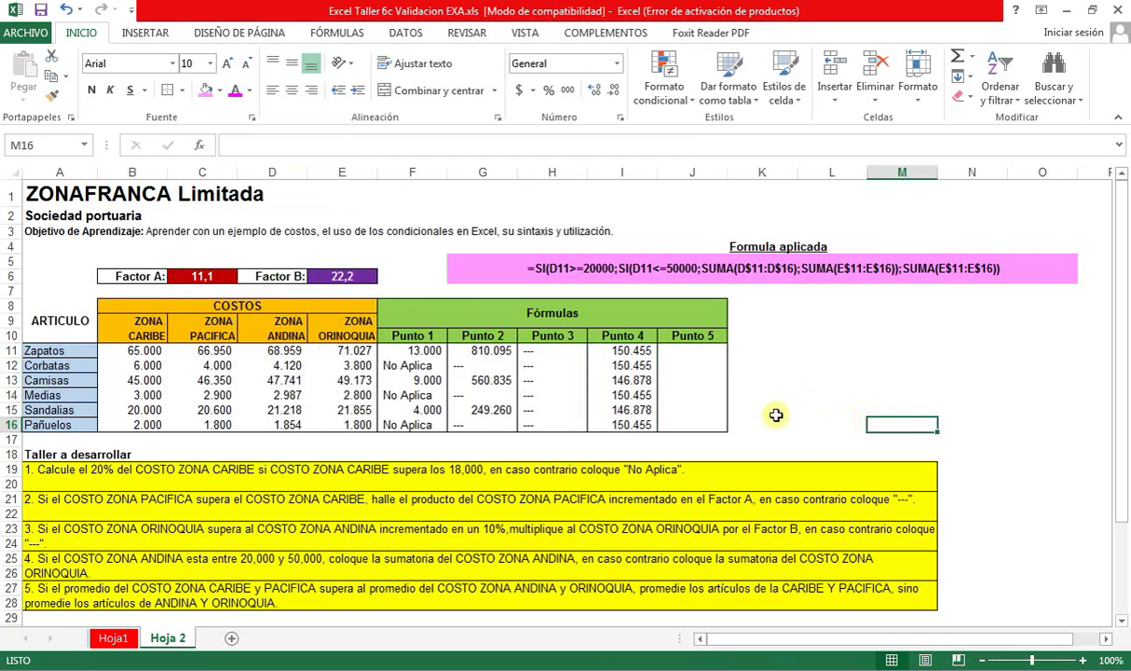
Highlight Punto 4 cells I11, I12, I14 and I16 with a pink fill, and undo the fill
{"action": "left_click", "coordinate": [625, 351]}
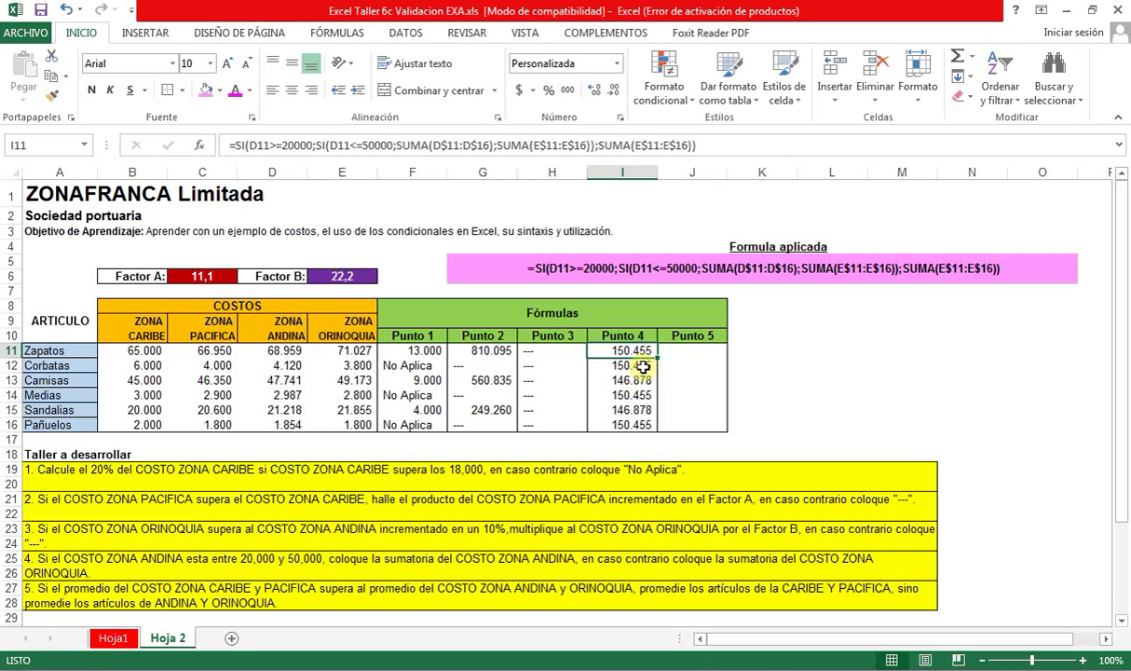
{"action": "left_click", "coordinate": [641, 366], "text": "ctrl"}
{"action": "left_click", "coordinate": [639, 396], "text": "ctrl"}
{"action": "left_click", "coordinate": [640, 425], "text": "ctrl"}
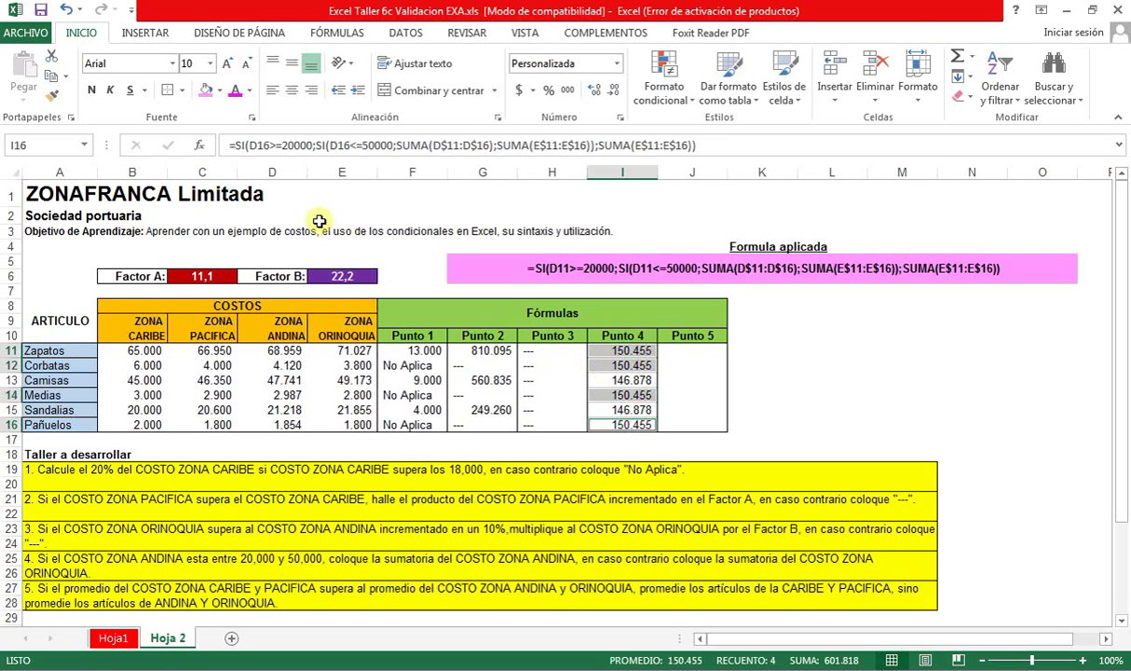
{"action": "left_click", "coordinate": [207, 90]}
{"action": "left_click", "coordinate": [944, 422]}
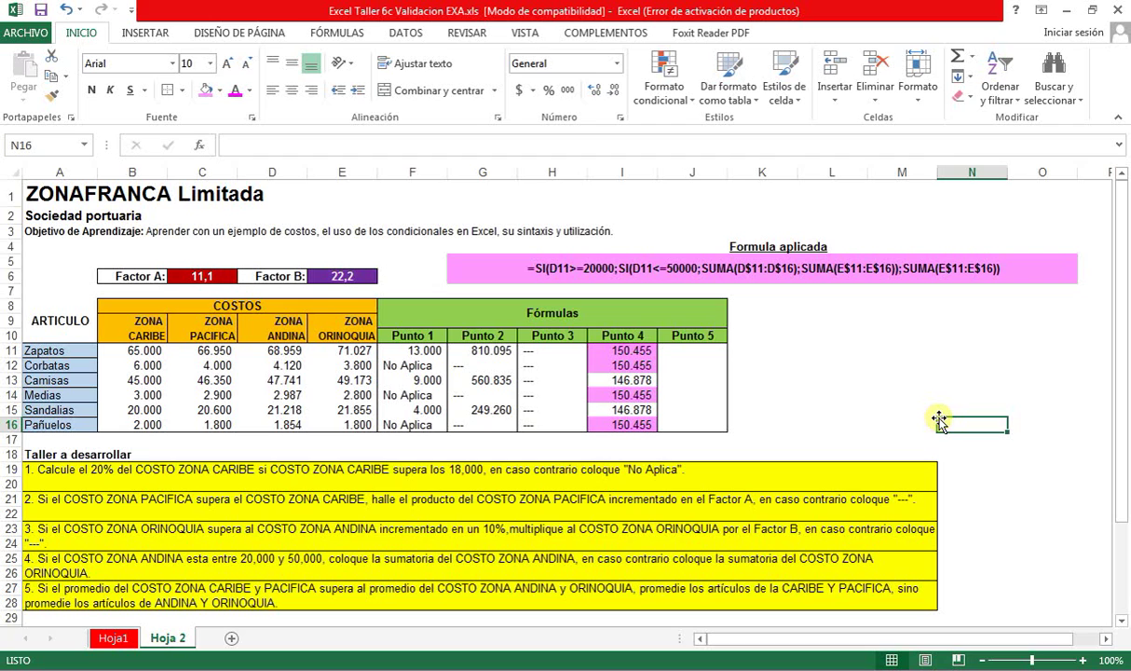
{"action": "key", "text": "ctrl+z"}
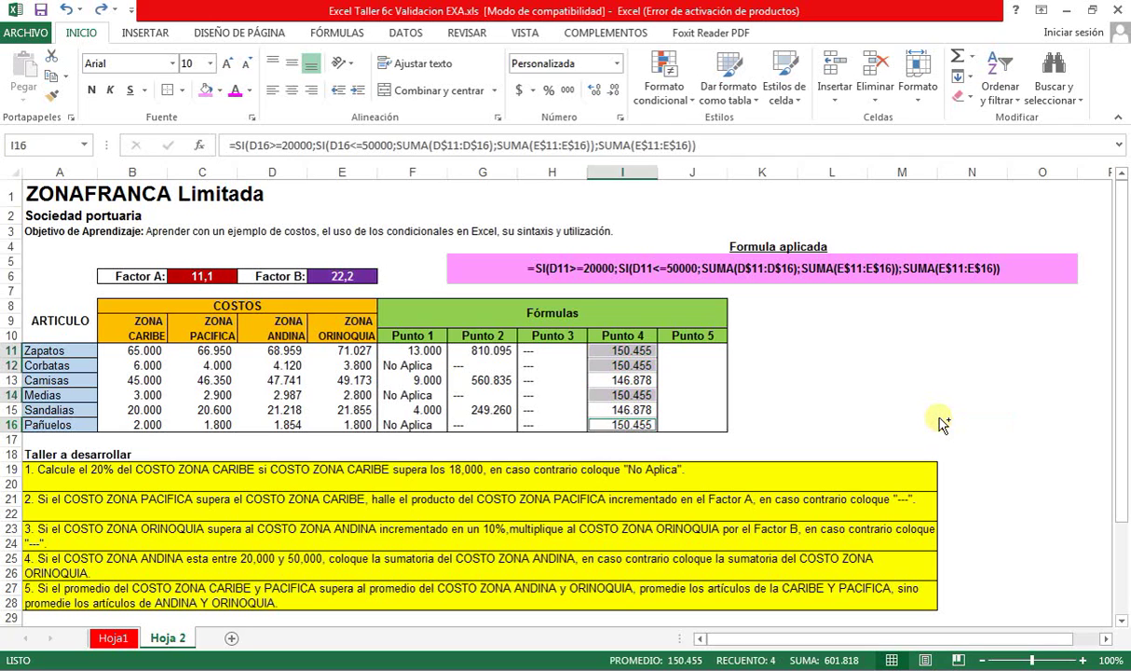
{"action": "left_click", "coordinate": [937, 411]}
Examine the two cost ranges for Punto 5: Caribe and Pacifica in B11:C16, Andina and Orinoquia in D11:E16
{"action": "left_click", "coordinate": [703, 352]}
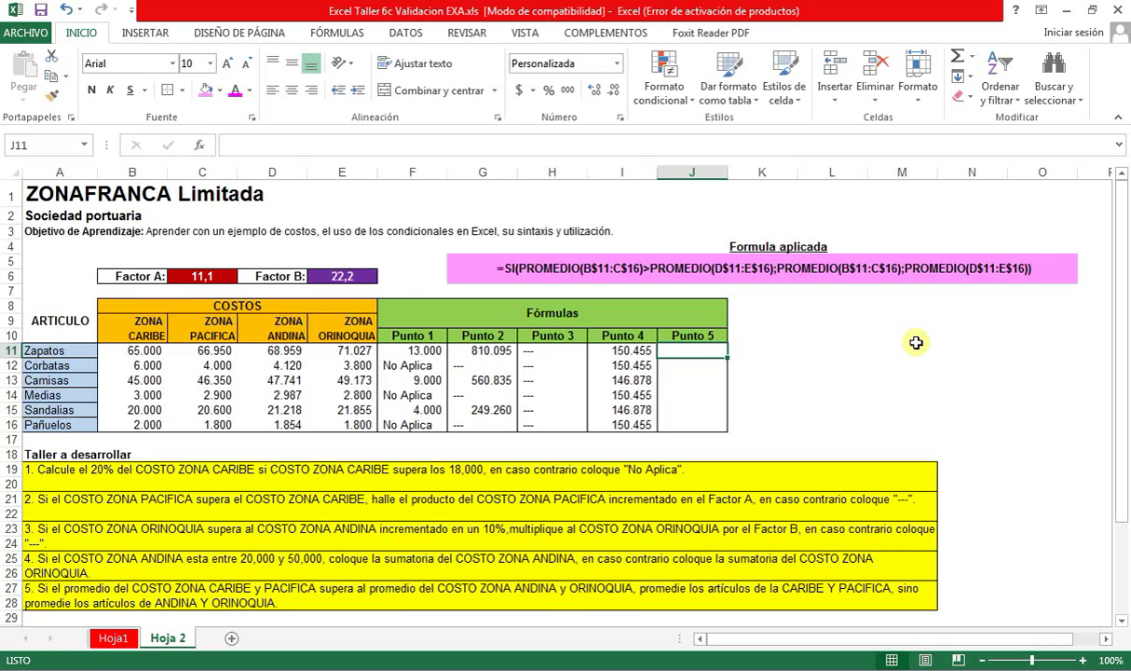
{"action": "left_click_drag", "start_coordinate": [130, 351], "coordinate": [207, 428]}
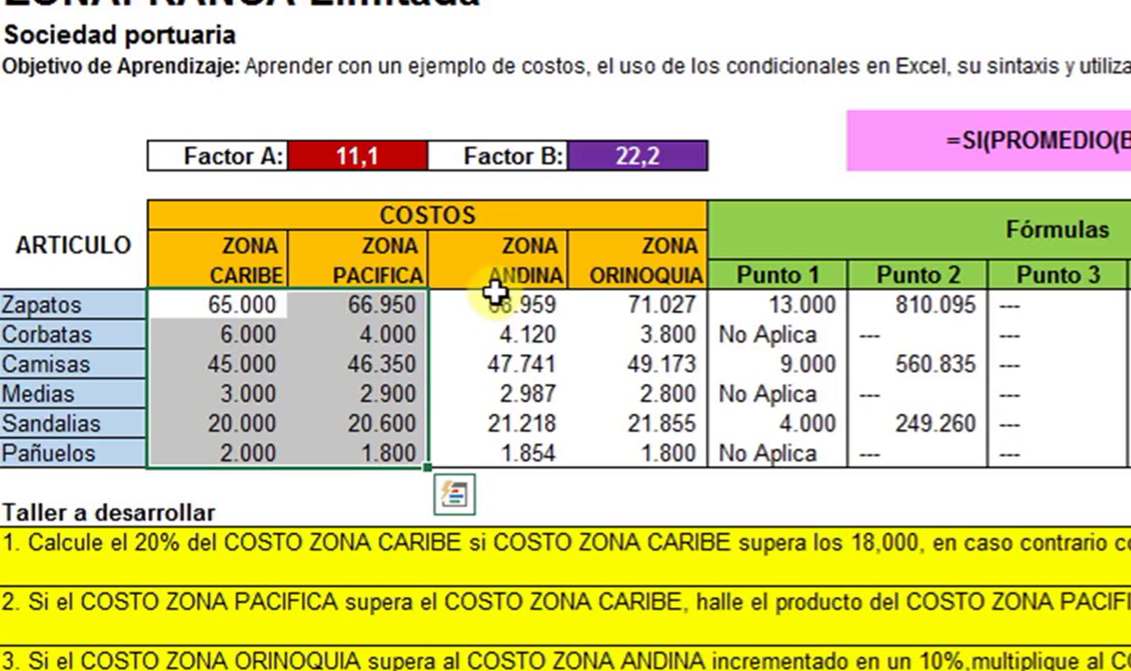
{"action": "left_click_drag", "start_coordinate": [494, 300], "coordinate": [652, 457]}
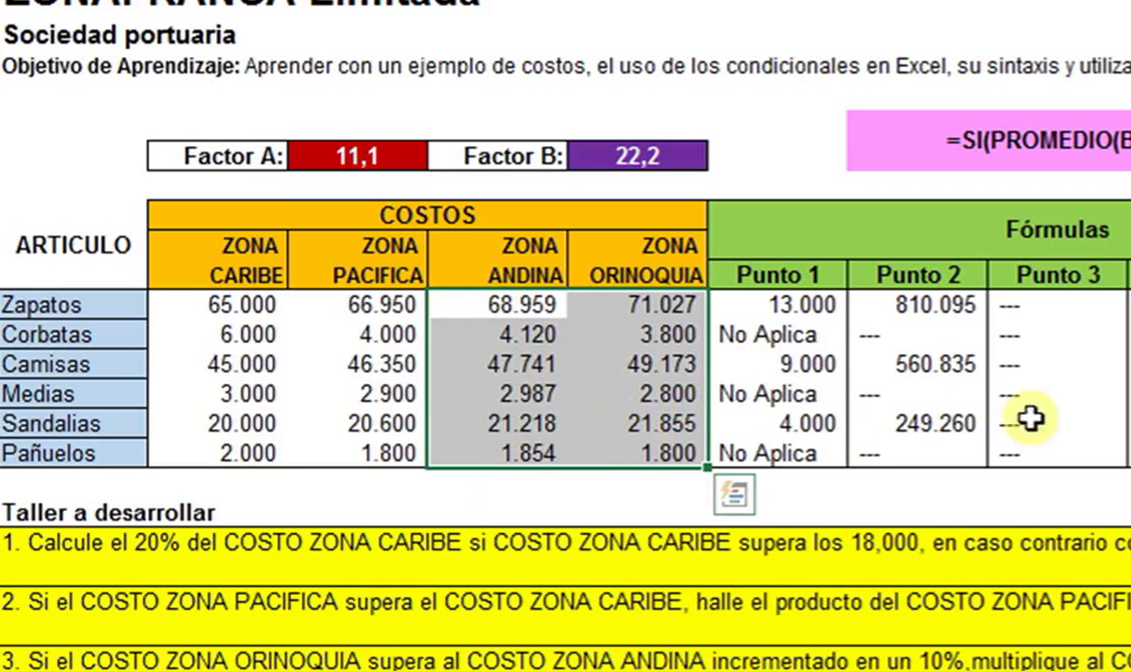
In J11 under Punto 5, begin an SI formula whose condition starts with the average of the Caribe and Pacifica costs, PROMEDIO(B$11:C$16)
{"action": "left_click", "coordinate": [1128, 405]}
{"action": "type", "text": "=S("}
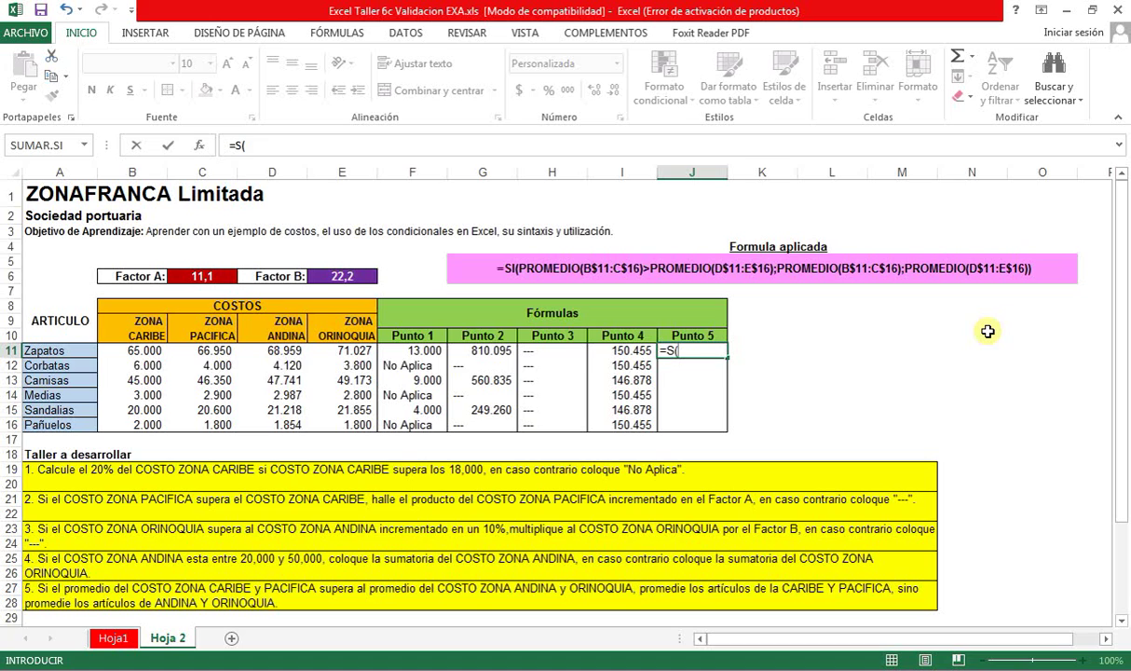
{"action": "key", "text": "BackSpace"}
{"action": "type", "text": "I("}
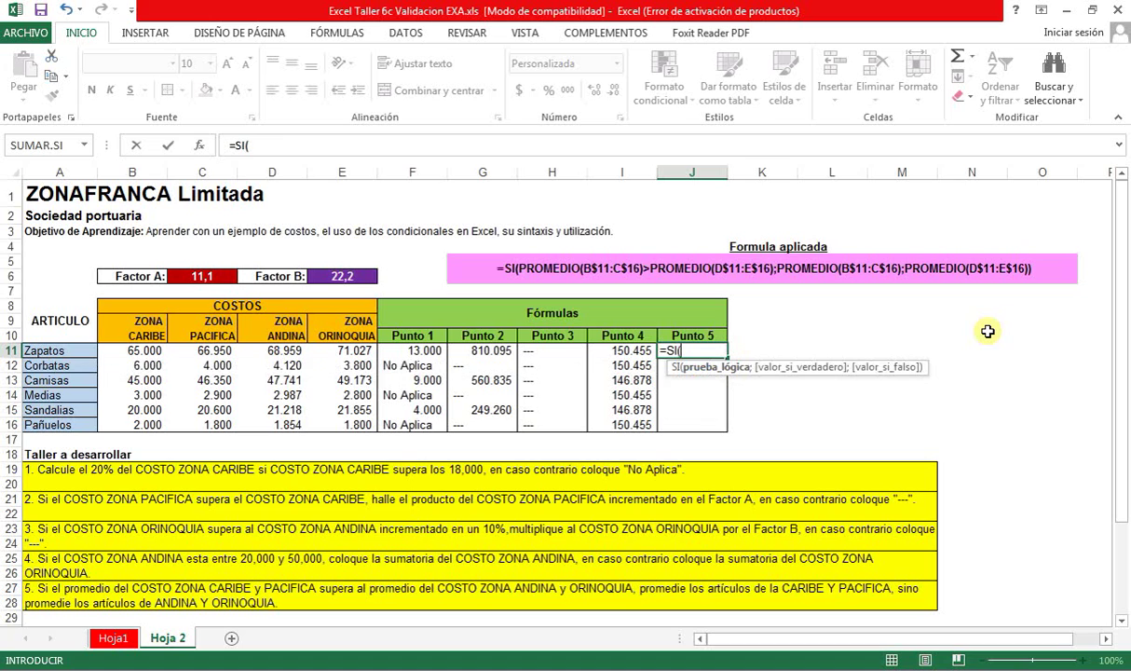
{"action": "type", "text": "prom"}
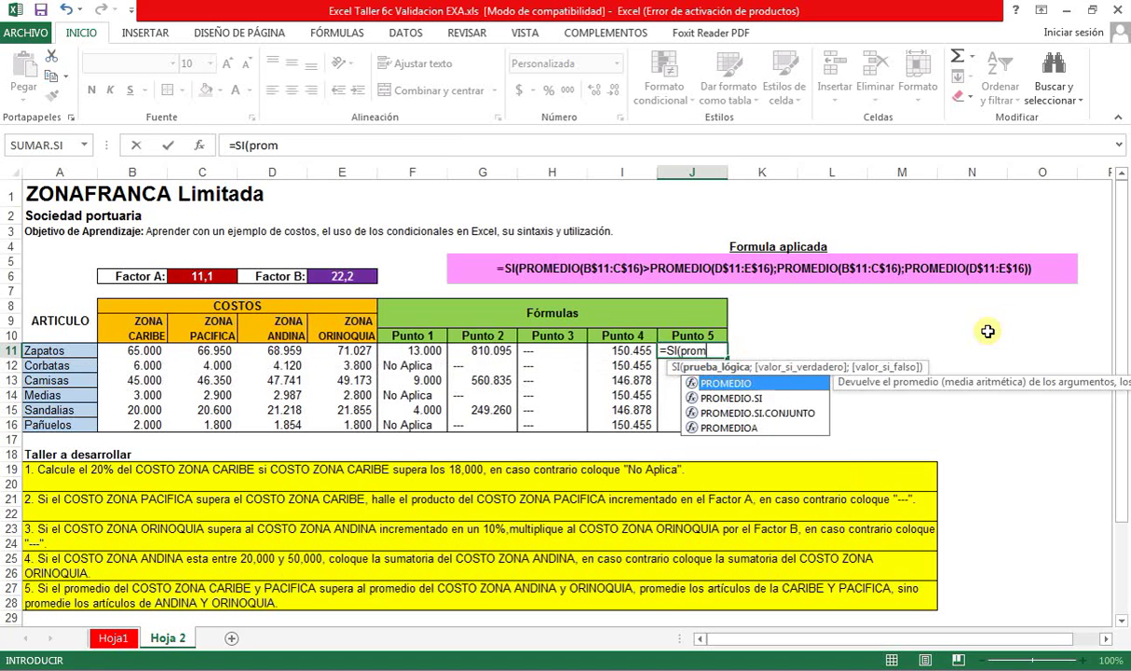
{"action": "type", "text": "edio("}
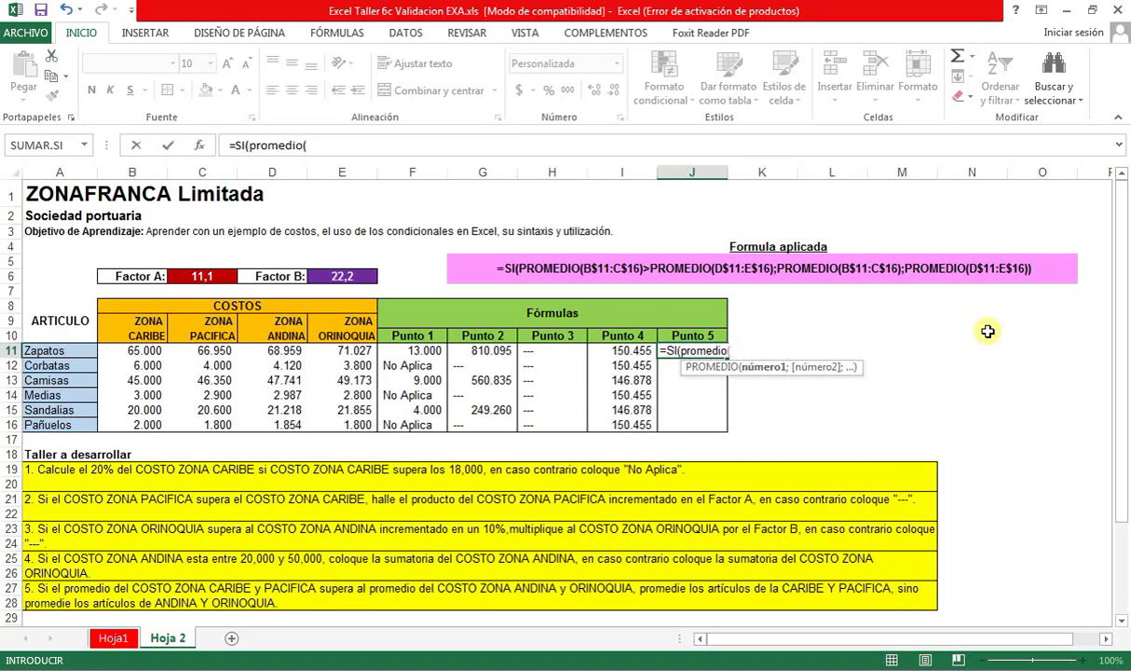
{"action": "type", "text": "b$1"}
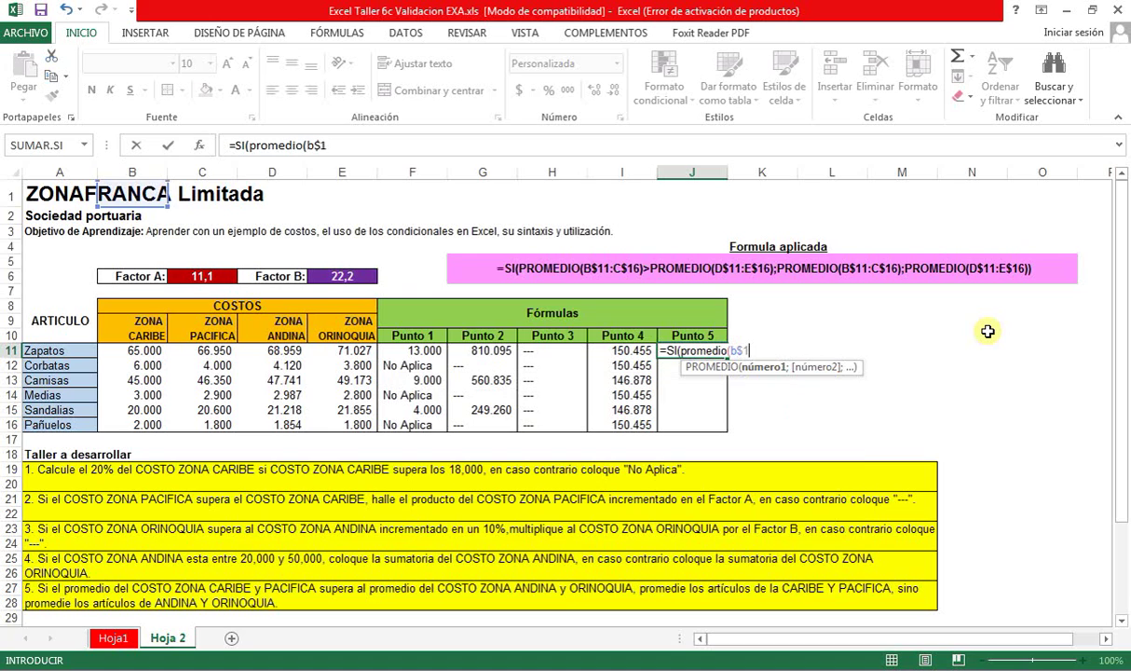
{"action": "type", "text": "1:"}
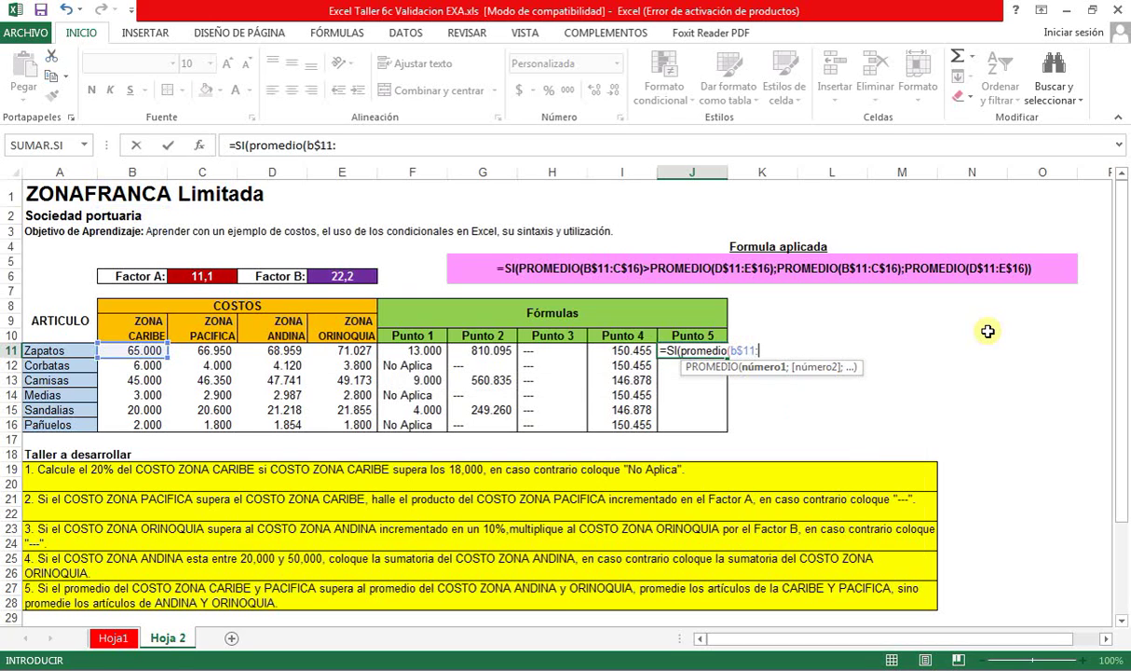
{"action": "type", "text": "c$16)"}
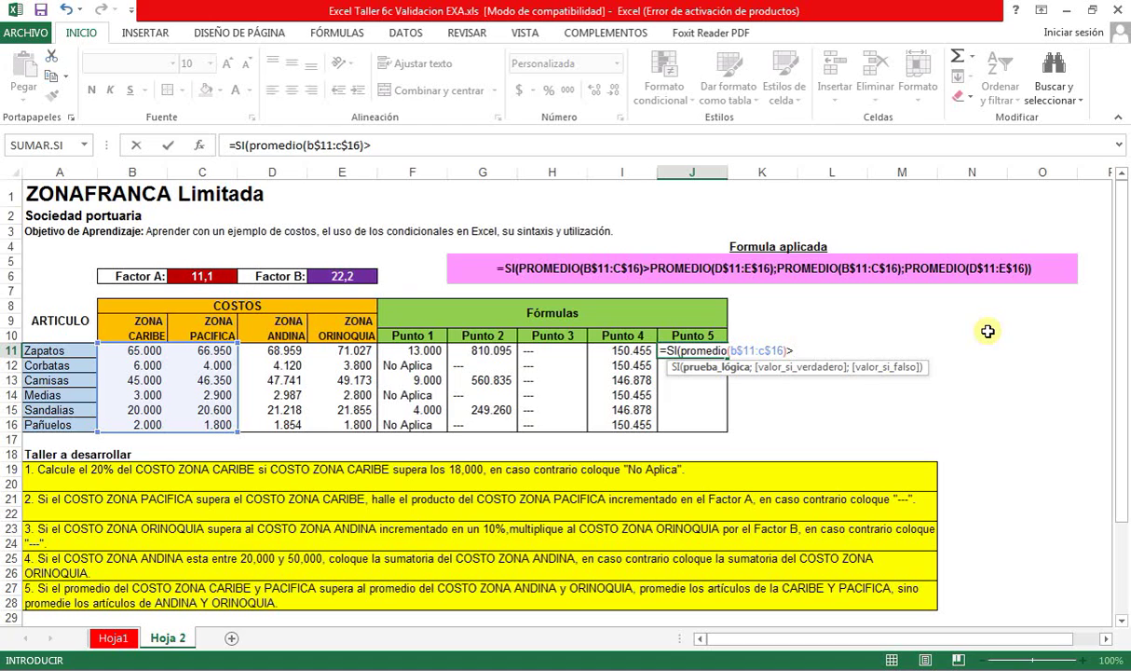
Complete the formula's logical test by requiring that average to be greater than PROMEDIO(D$11:E$16), the Andina and Orinoquia average
{"action": "type", "text": ">promedio"}
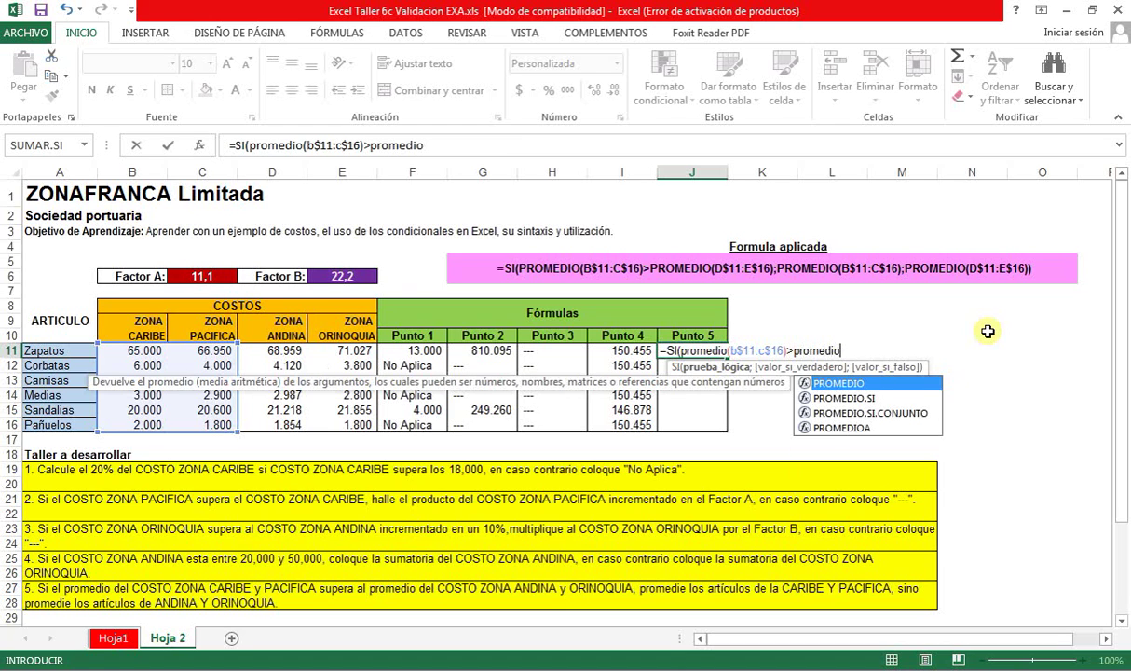
{"action": "type", "text": "("}
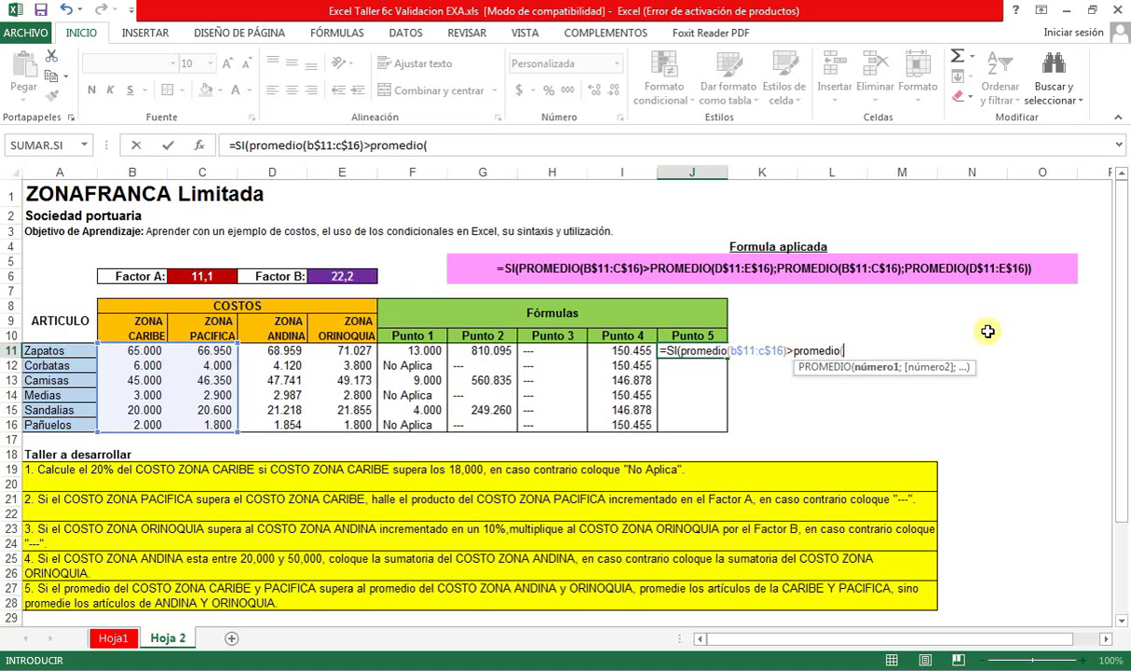
{"action": "type", "text": "d$11:"}
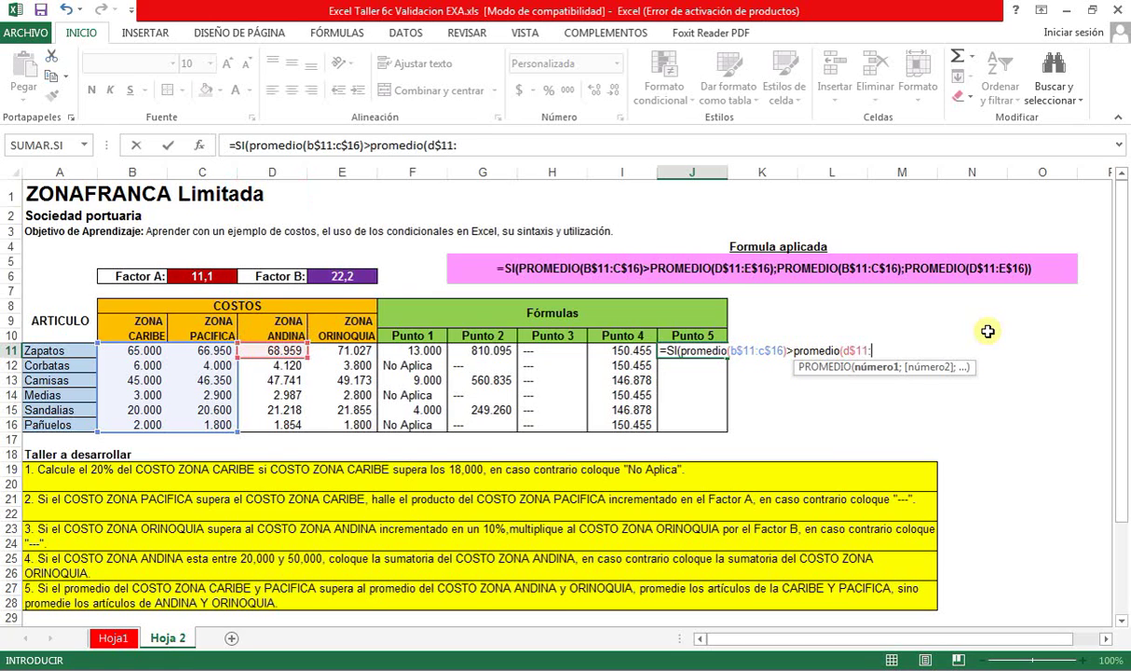
{"action": "type", "text": "e$1"}
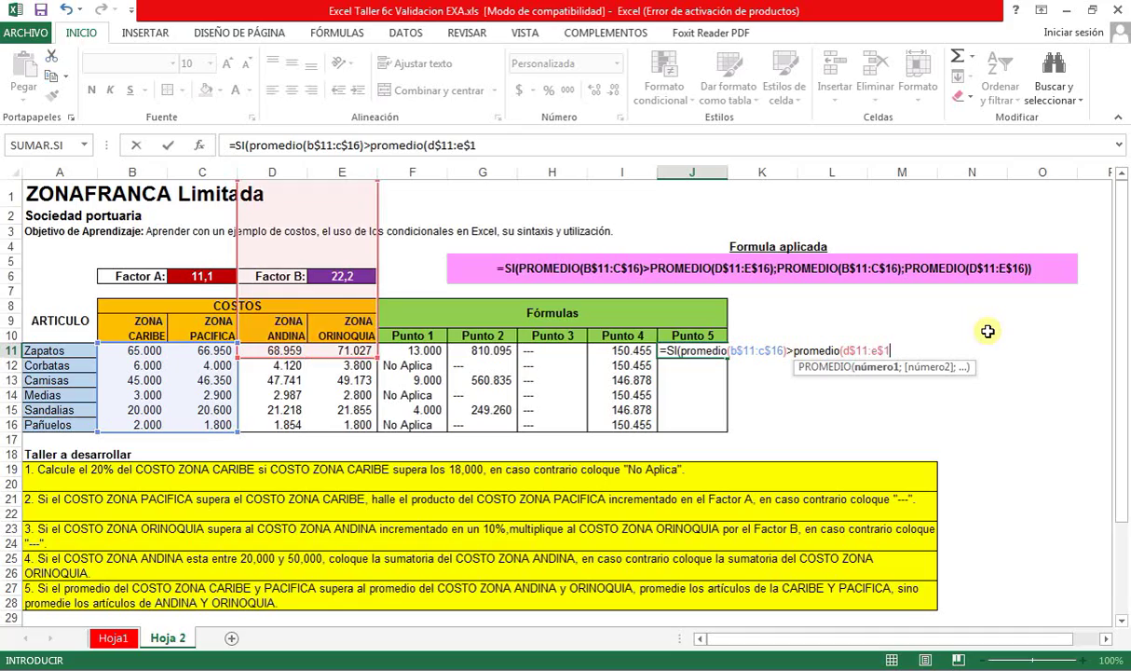
{"action": "type", "text": "6"}
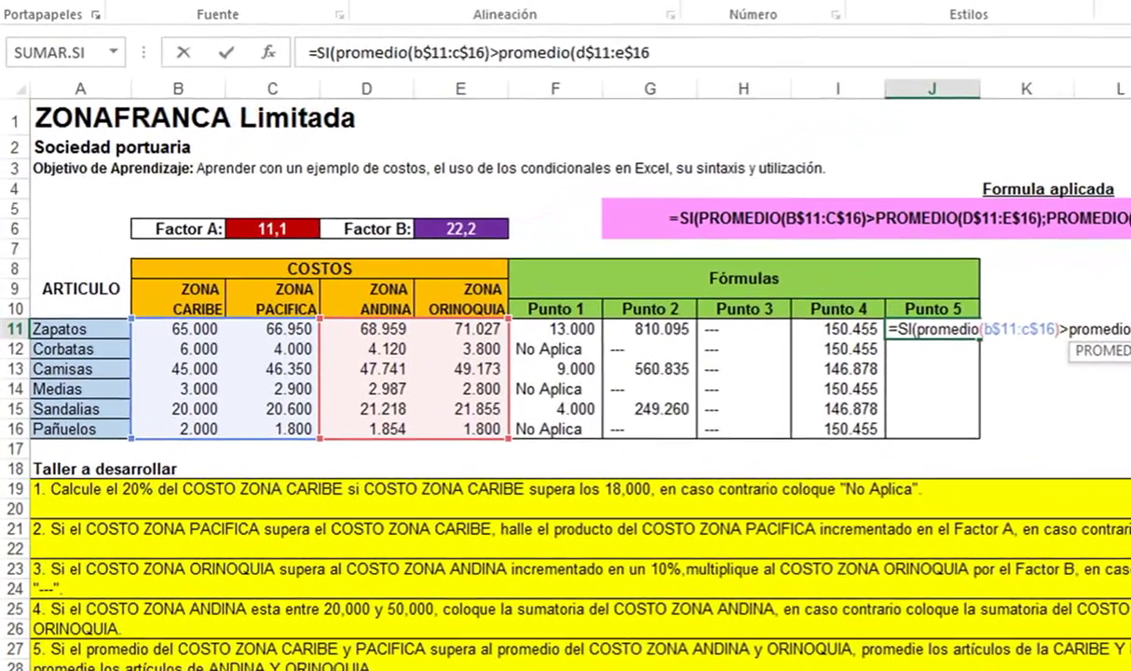
{"action": "type", "text": ")"}
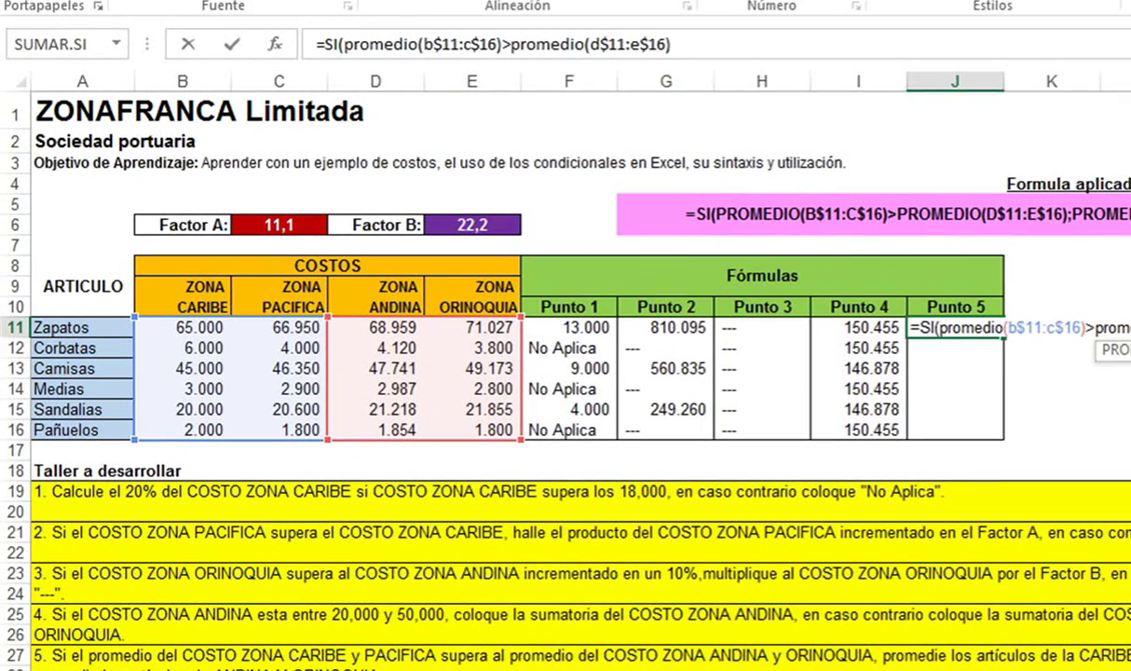
{"action": "type", "text": ";"}
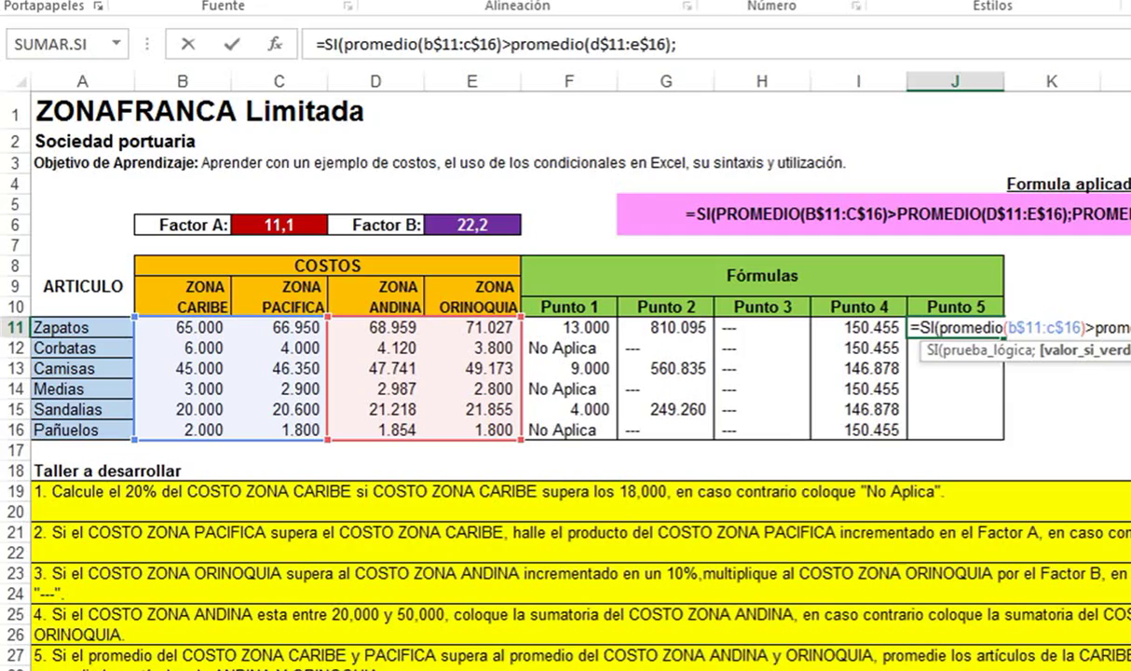
Add PROMEDIO(B$11:C$16) as the value-if-true argument of the Punto 5 formula, with the row references fixed
{"action": "type", "text": "promed"}
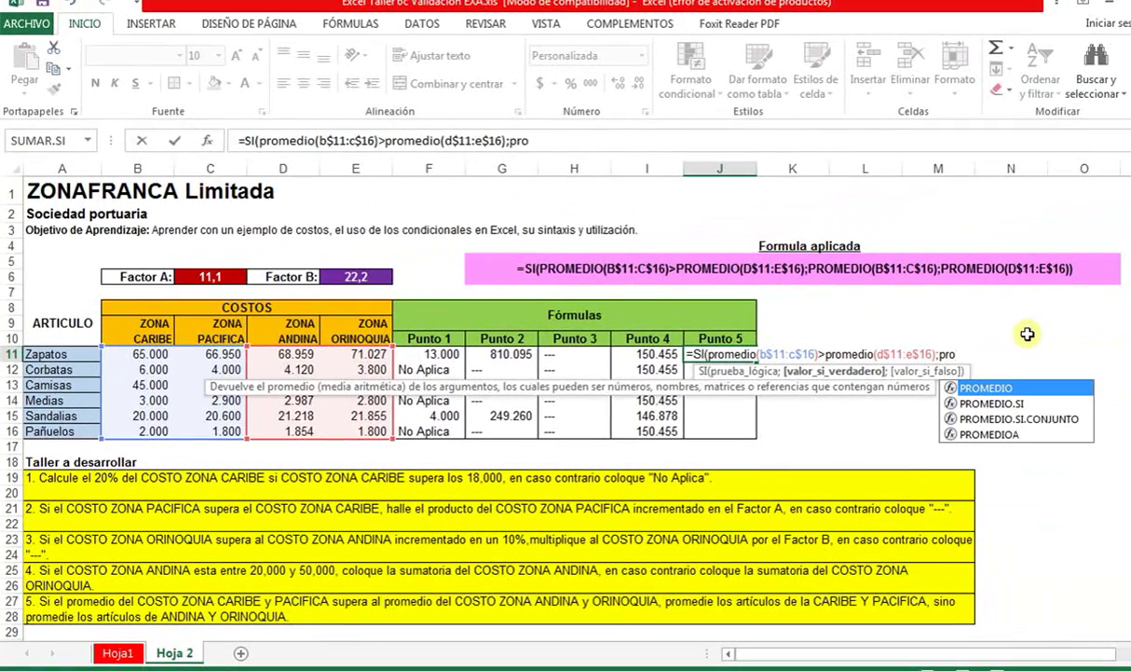
{"action": "type", "text": "io("}
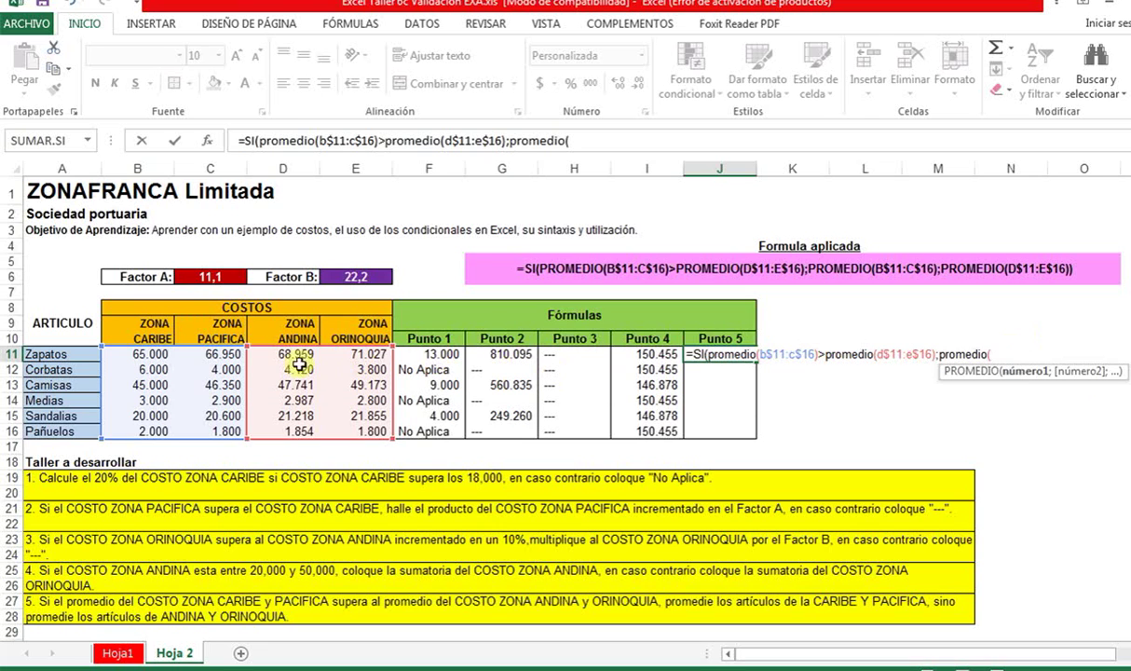
{"action": "left_click_drag", "start_coordinate": [139, 354], "coordinate": [222, 434]}
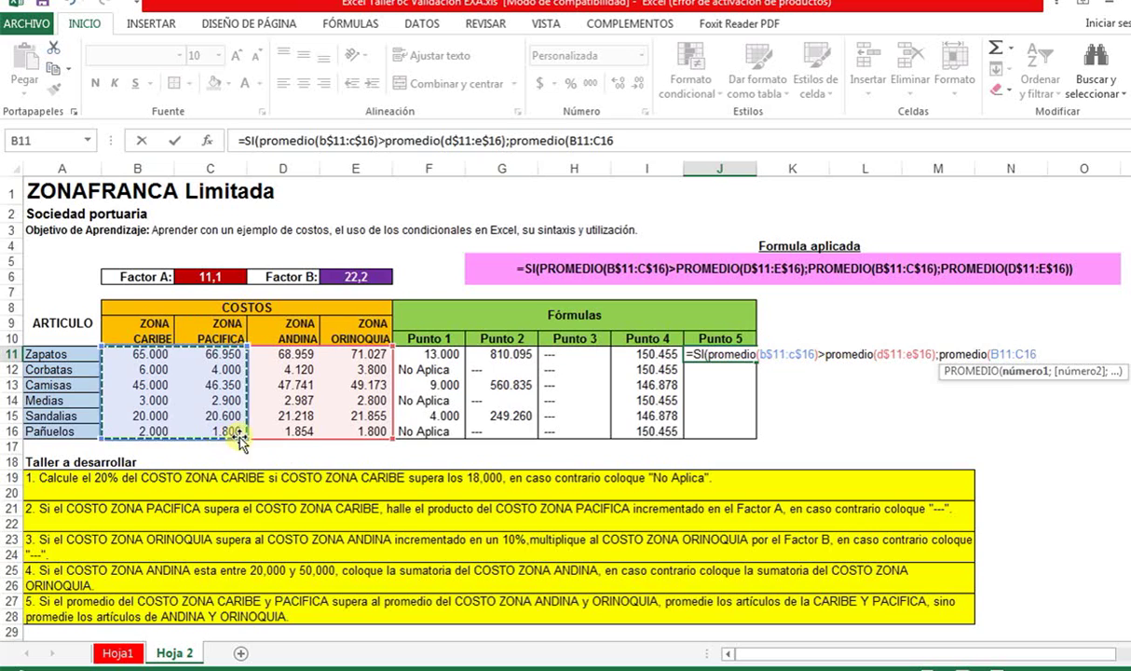
{"action": "left_click", "coordinate": [1002, 354]}
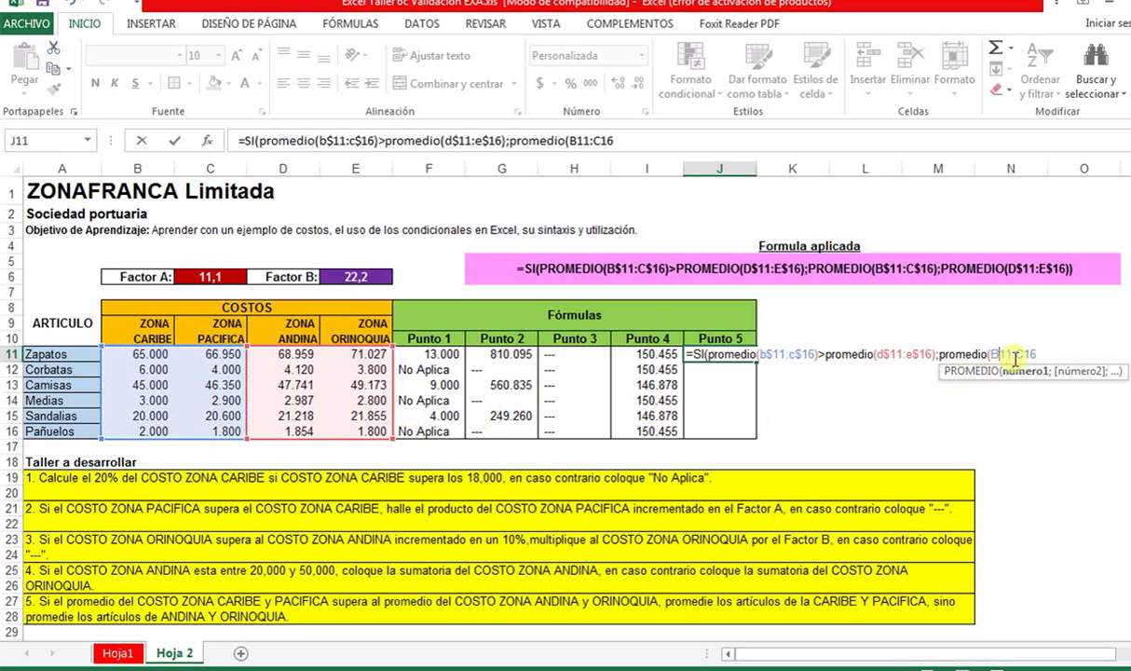
{"action": "type", "text": "$"}
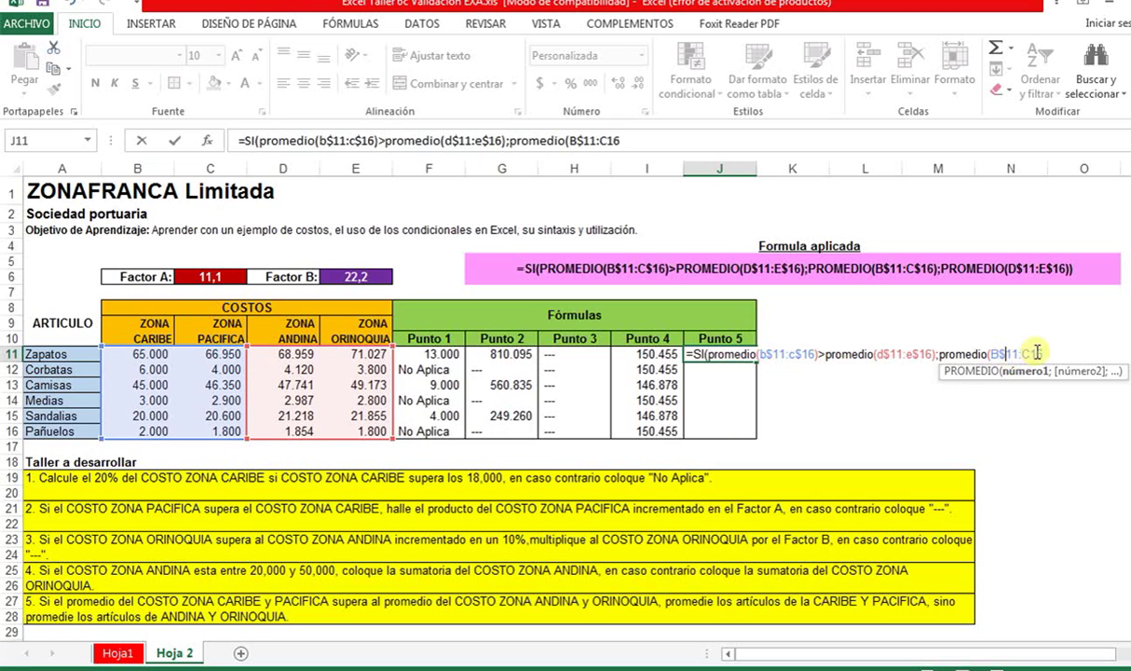
{"action": "left_click", "coordinate": [1032, 354]}
{"action": "type", "text": "$"}
{"action": "left_click", "coordinate": [1060, 355]}
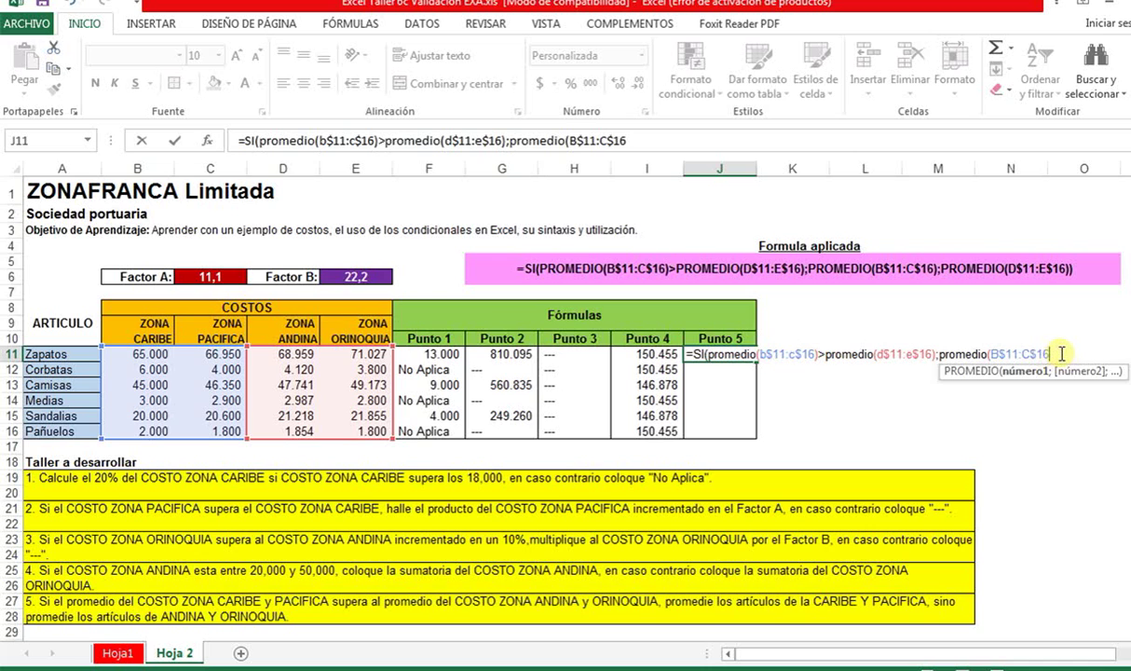
{"action": "type", "text": ");"}
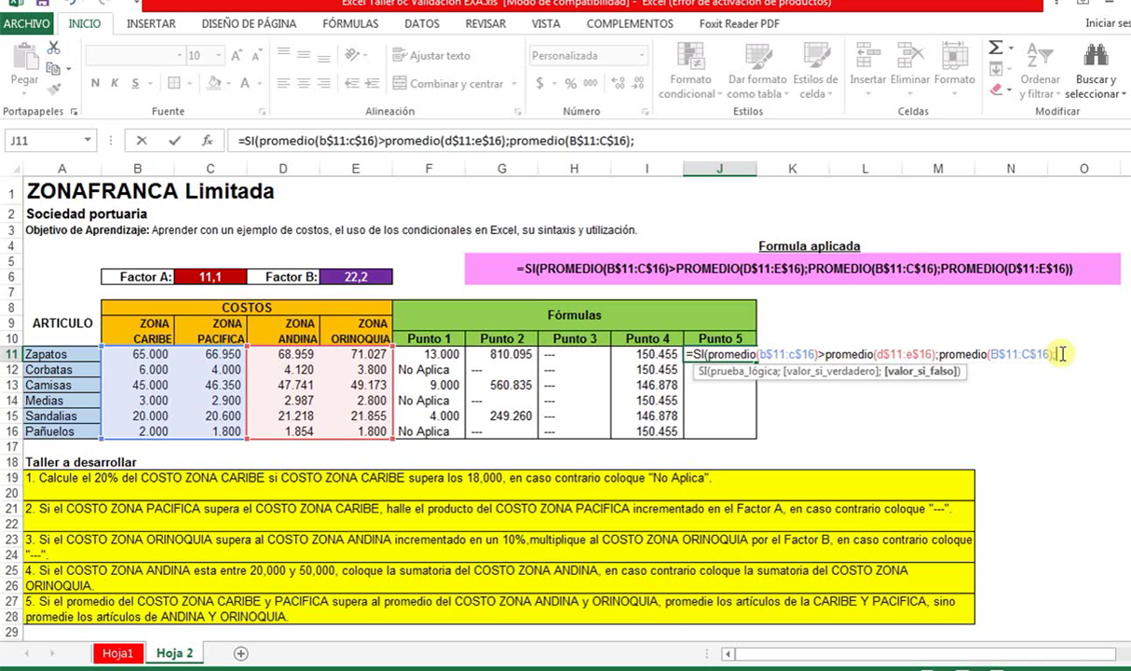
Add PROMEDIO(D$11:E$16) as the value-if-false argument with fixed rows, and enter the completed formula in J11
{"action": "type", "text": "promedio"}
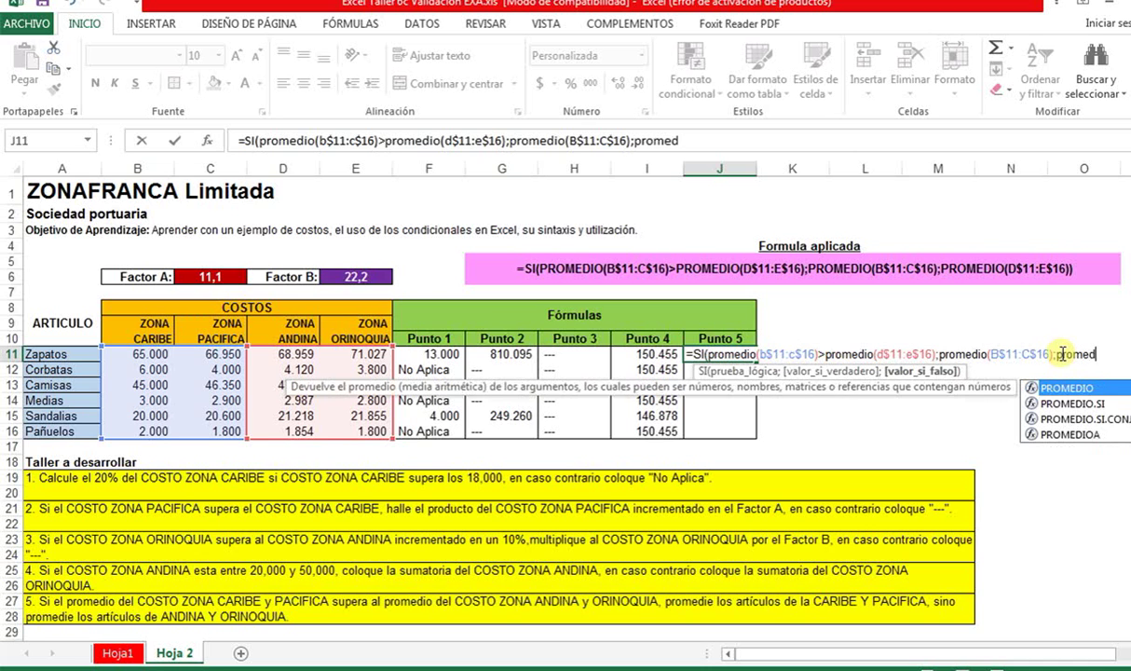
{"action": "type", "text": "("}
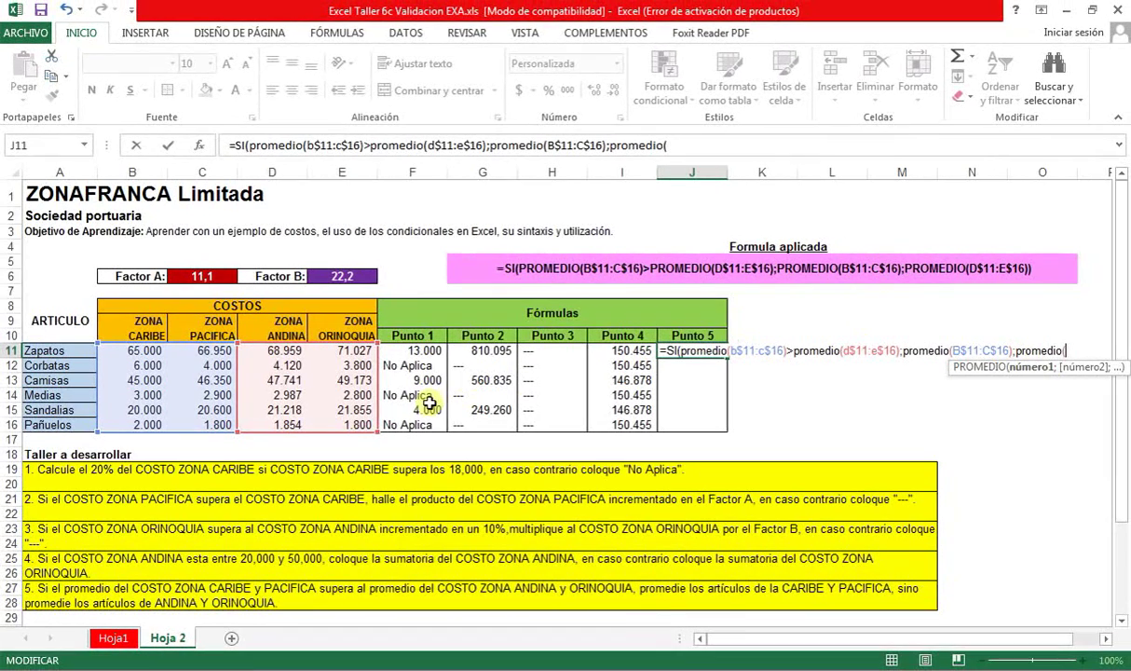
{"action": "left_click_drag", "start_coordinate": [263, 359], "coordinate": [358, 425]}
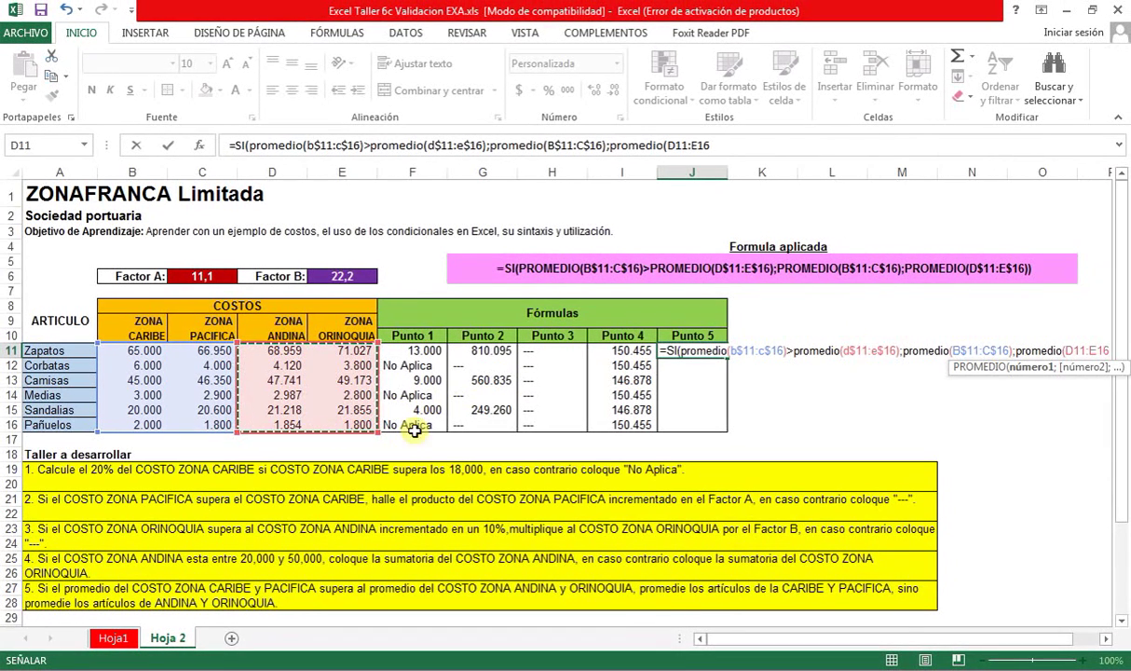
{"action": "left_click", "coordinate": [1073, 351]}
{"action": "type", "text": "$11:c"}
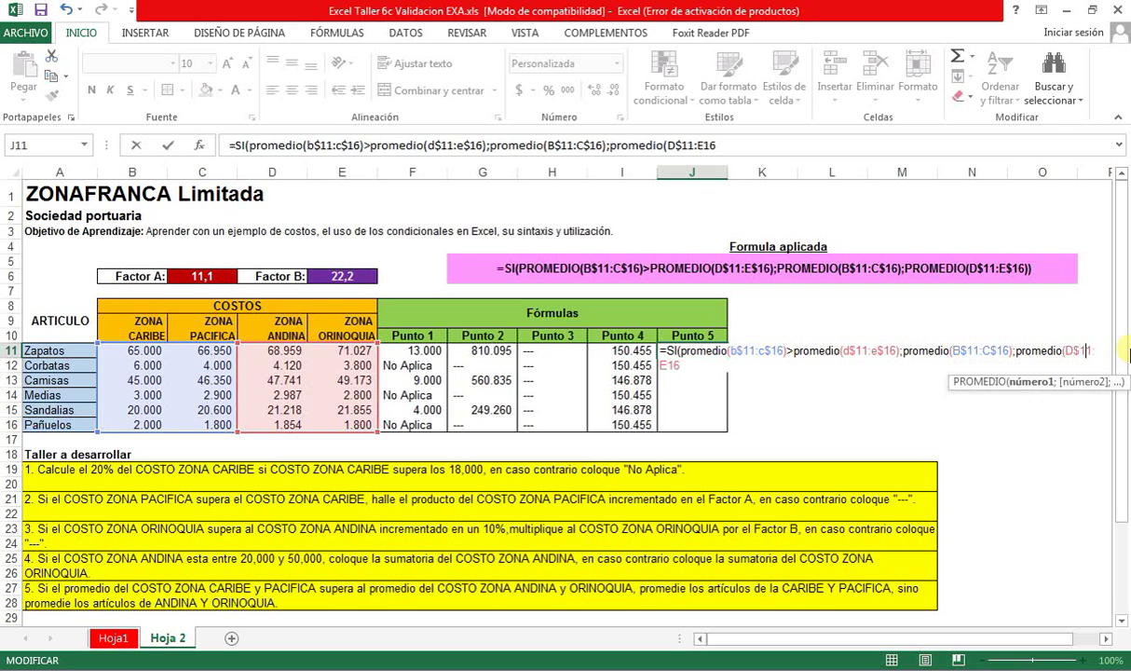
{"action": "type", "text": "$16"}
{"action": "key", "text": "End"}
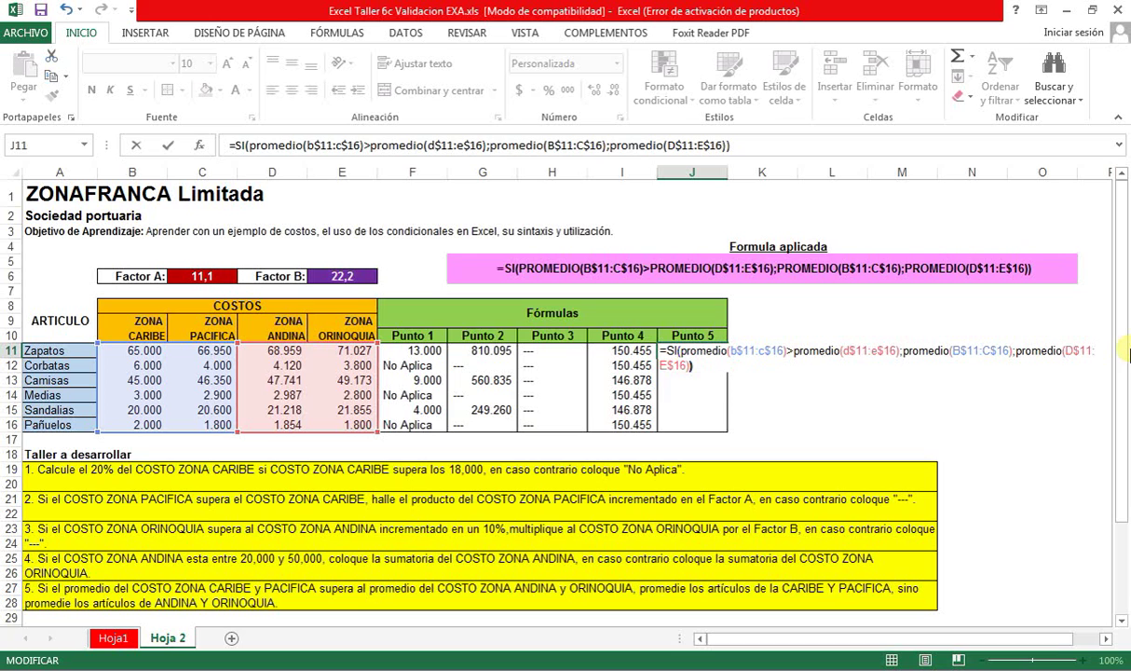
{"action": "key", "text": "Return"}
Fill the Punto 5 formula from J11 down to J16 for the remaining articles
{"action": "left_click", "coordinate": [704, 351]}
{"action": "double_click", "coordinate": [727, 358]}
{"action": "left_click", "coordinate": [874, 393]}
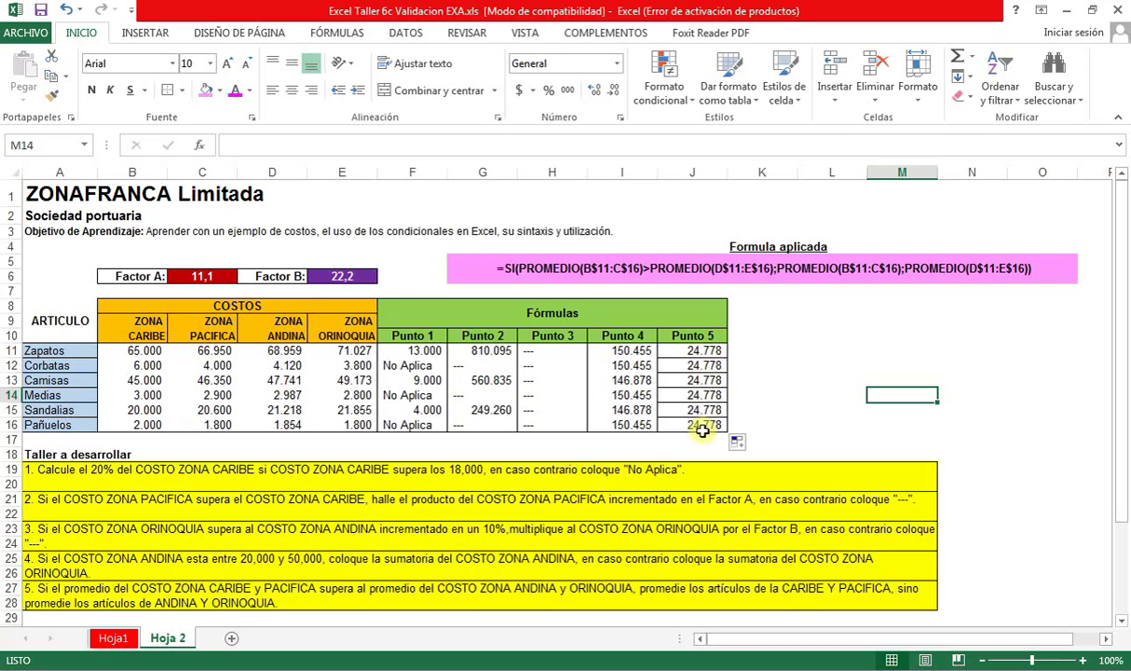
Check the averages of the Caribe and Pacifica costs in B11:C16 and the Andina and Orinoquia costs in D11:E16
{"action": "left_click_drag", "start_coordinate": [139, 352], "coordinate": [202, 426]}
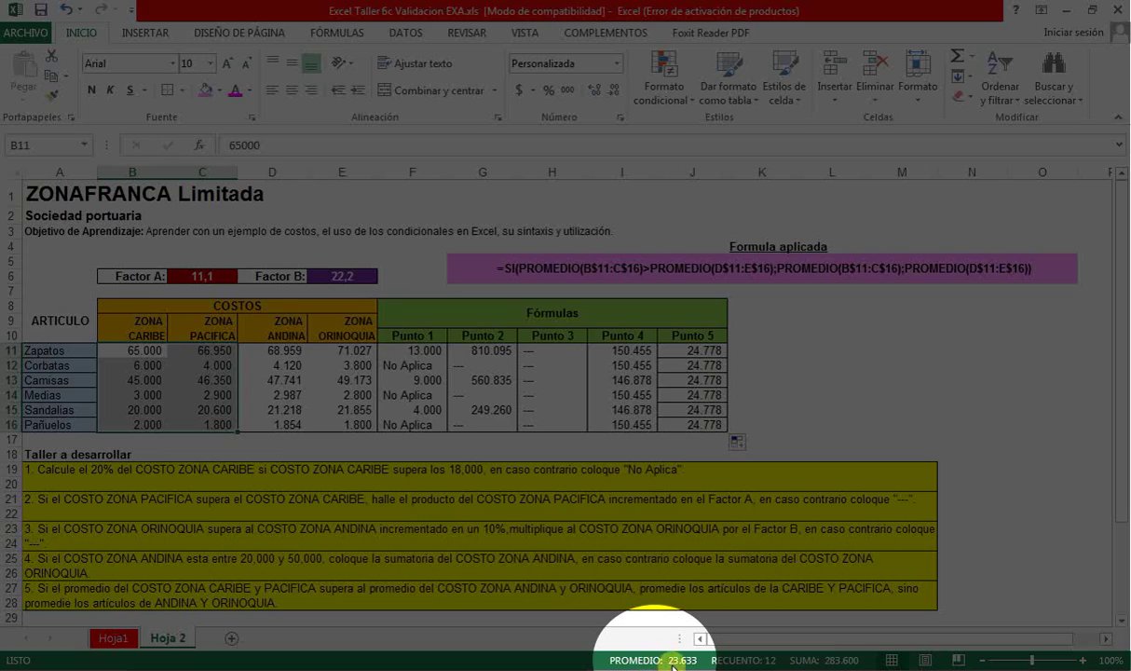
{"action": "left_click_drag", "start_coordinate": [270, 349], "coordinate": [359, 425]}
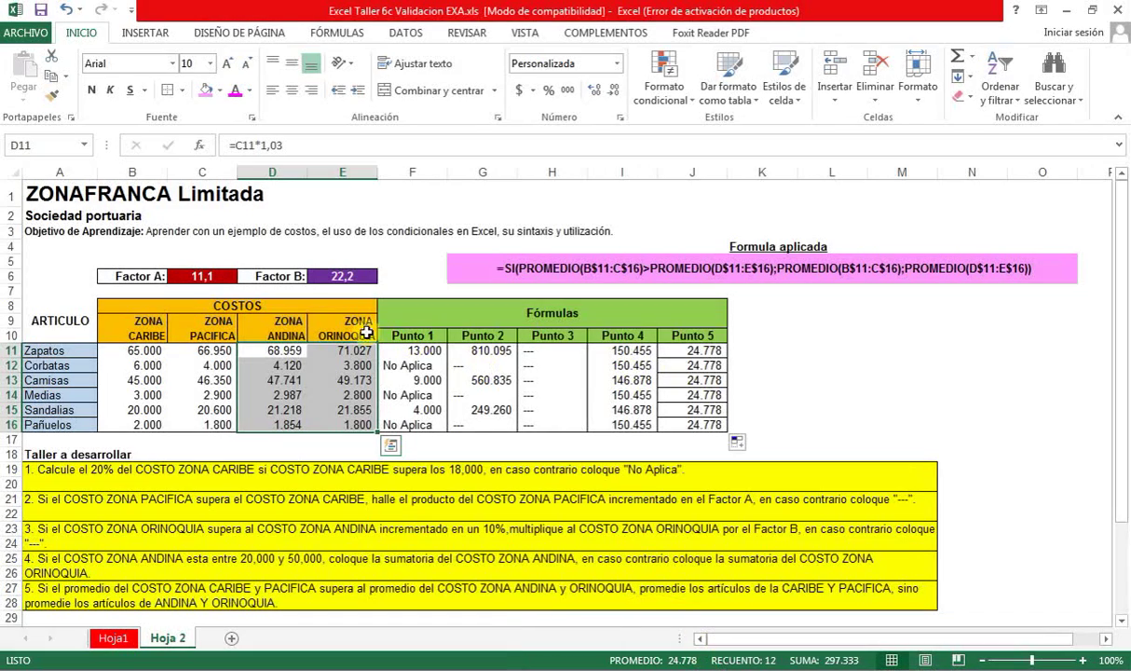
{"action": "left_click", "coordinate": [281, 350]}
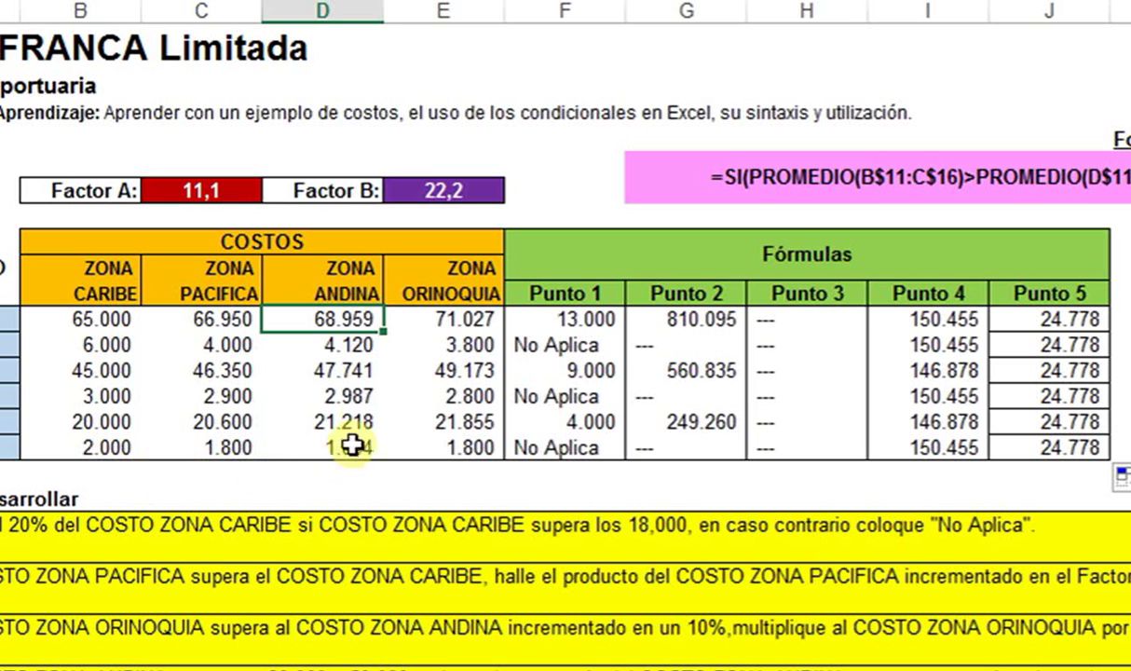
Test the Punto 5 formula by setting the Zapatos cost for Zona Orinoquia in E11 to 1, and undo the change
{"action": "left_click", "coordinate": [463, 311]}
{"action": "type", "text": "1"}
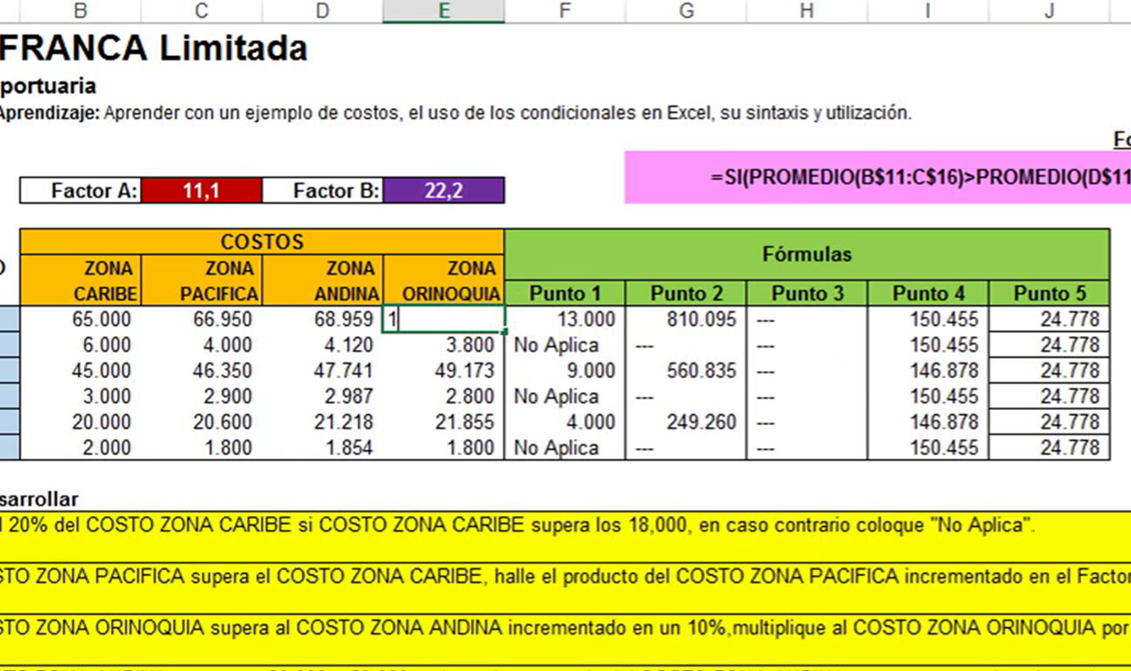
{"action": "key", "text": "Return"}
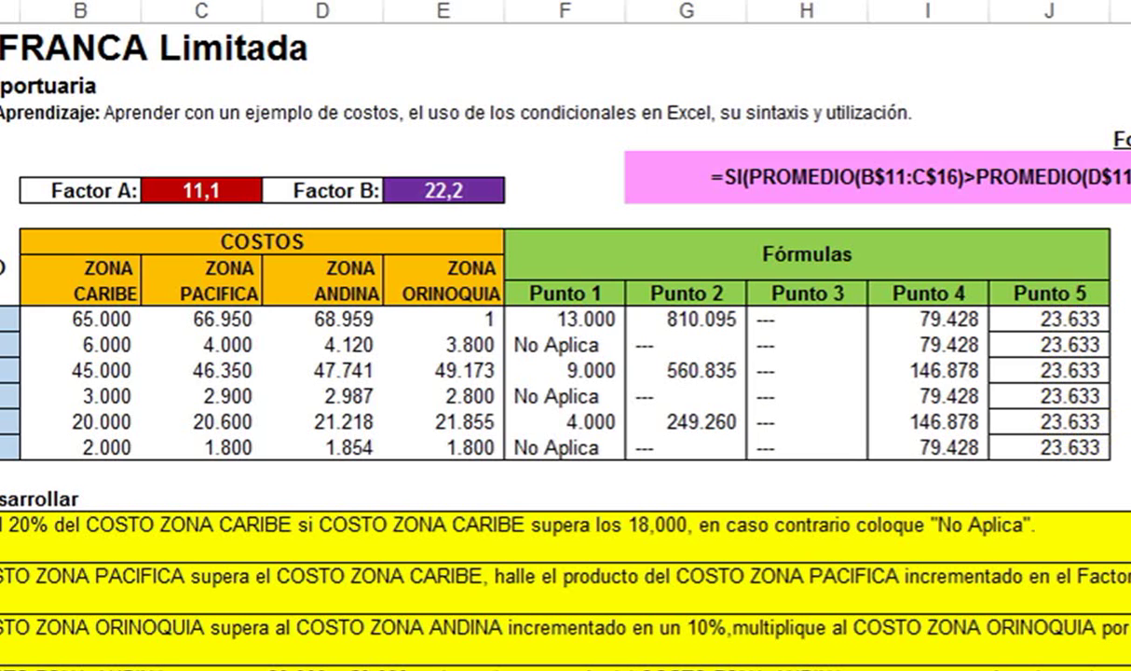
{"action": "key", "text": "ctrl+z"}
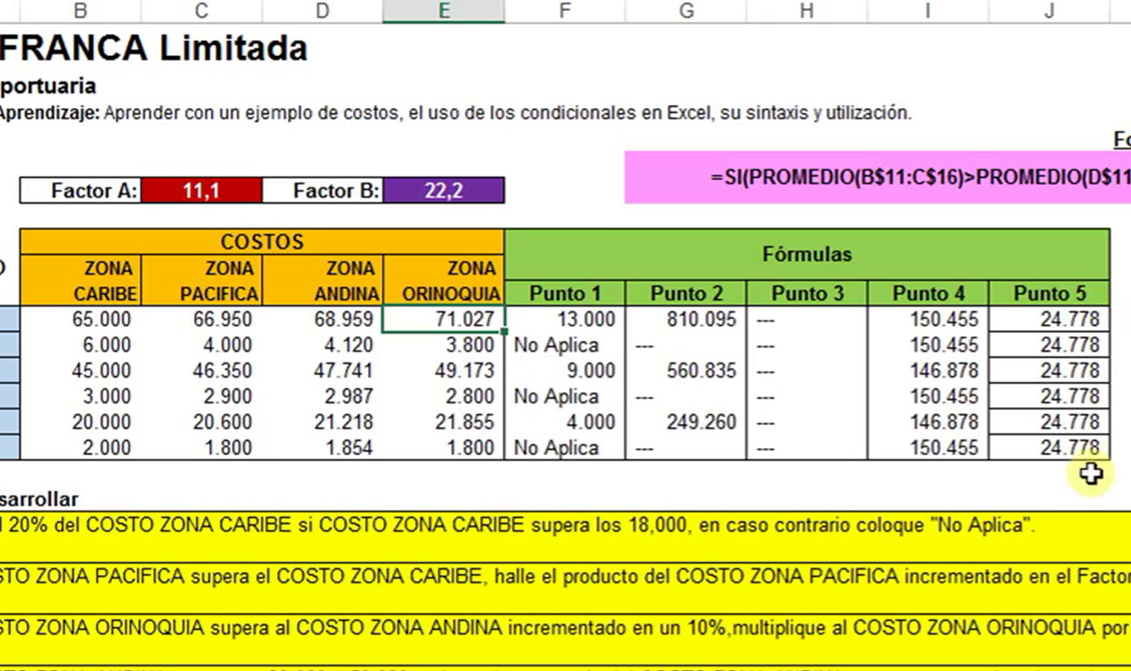
Remove the inner borders from the Punto 5 cells J11:J16 and apply only outside borders to the range
{"action": "left_click_drag", "start_coordinate": [1074, 333], "coordinate": [1080, 449]}
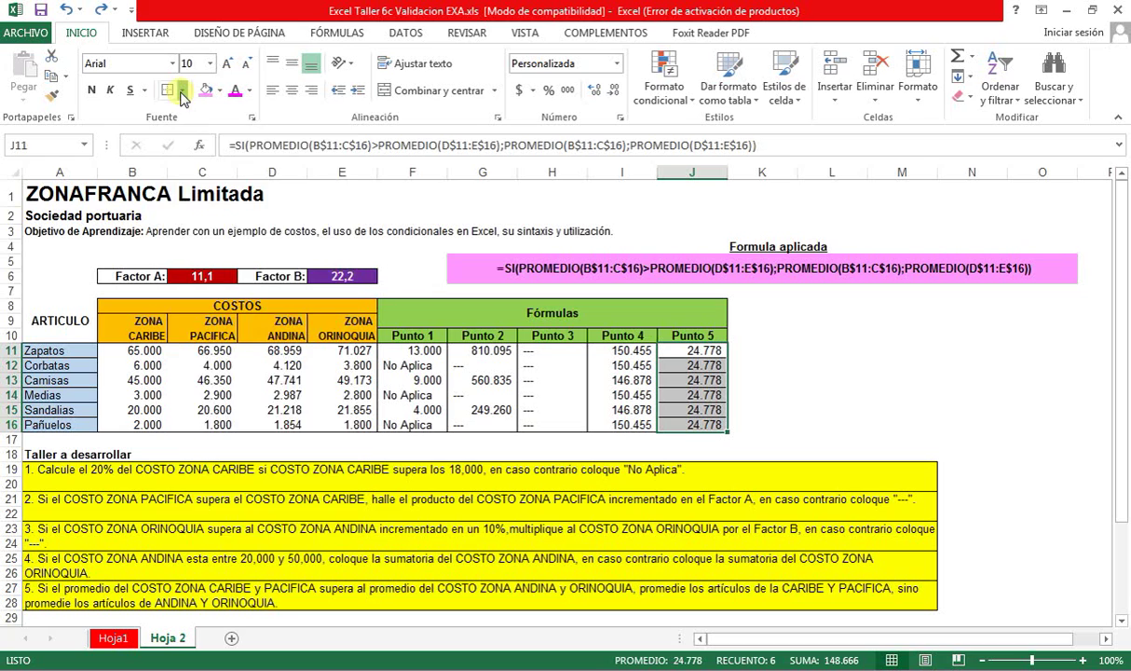
{"action": "left_click", "coordinate": [175, 3]}
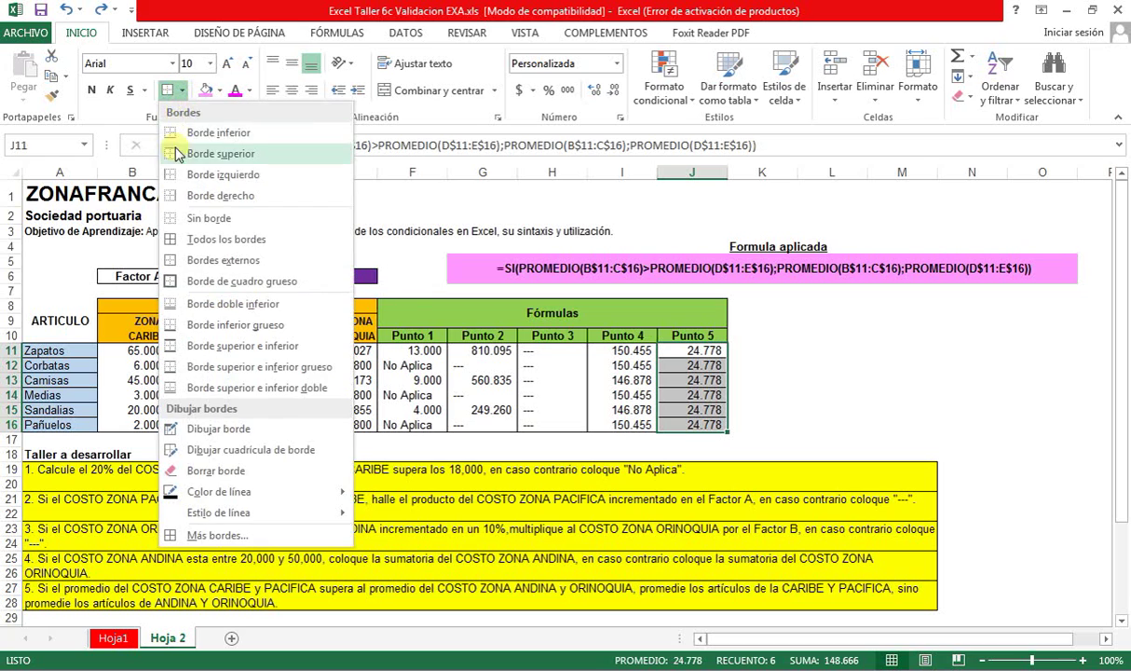
{"action": "left_click", "coordinate": [180, 220]}
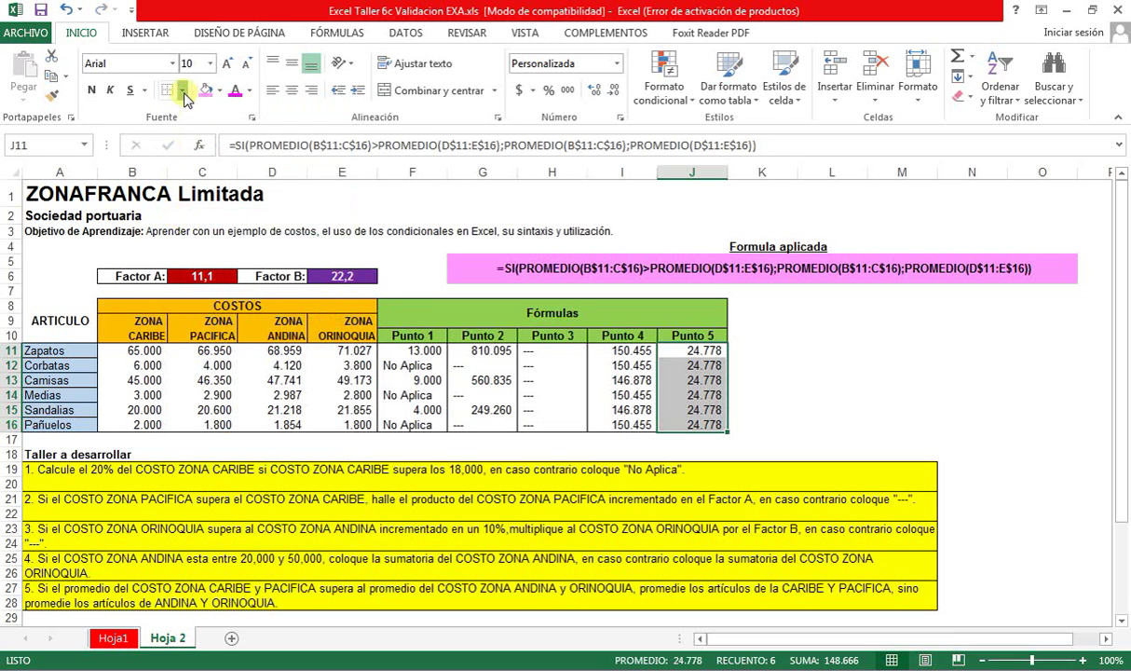
{"action": "left_click", "coordinate": [182, 90]}
{"action": "left_click", "coordinate": [209, 263]}
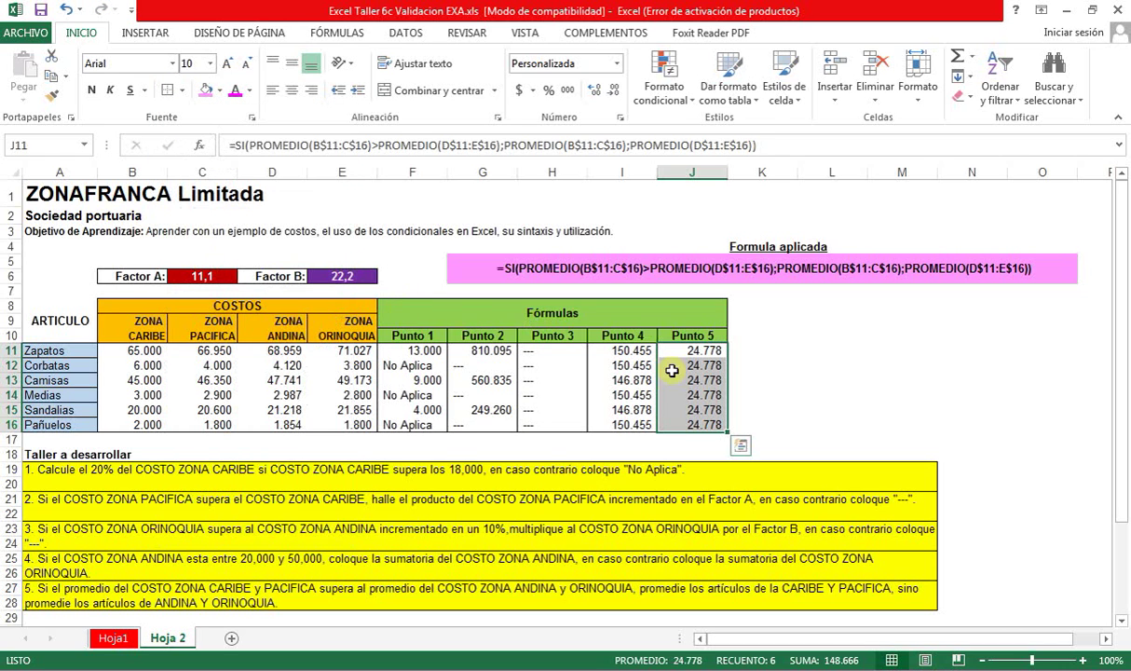
{"action": "left_click", "coordinate": [806, 424]}
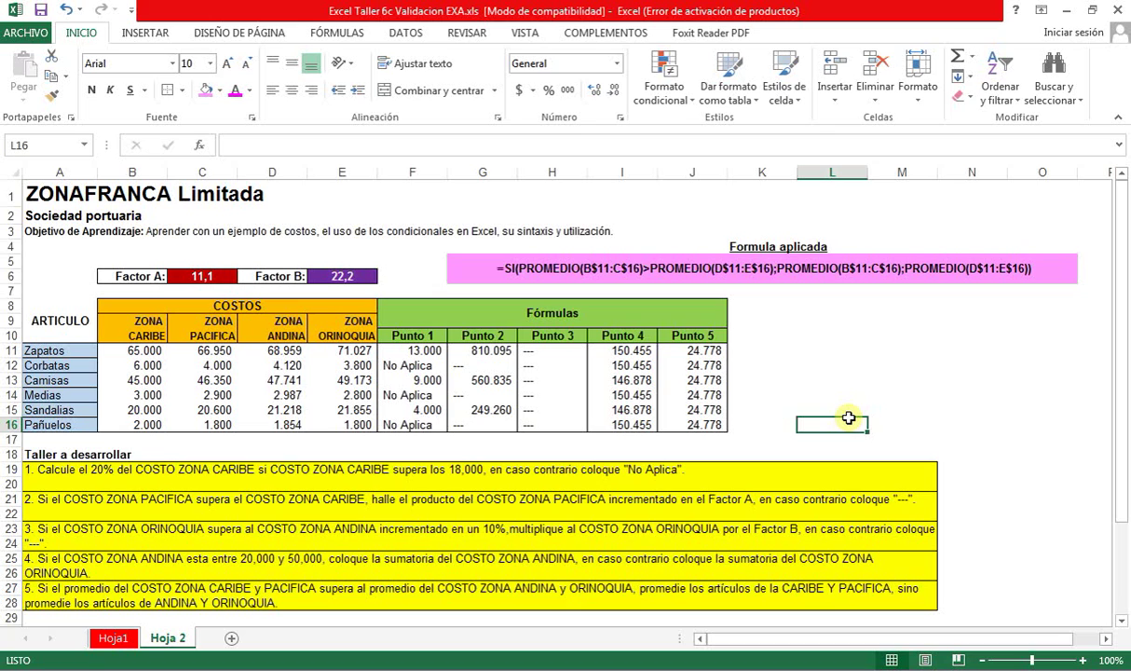